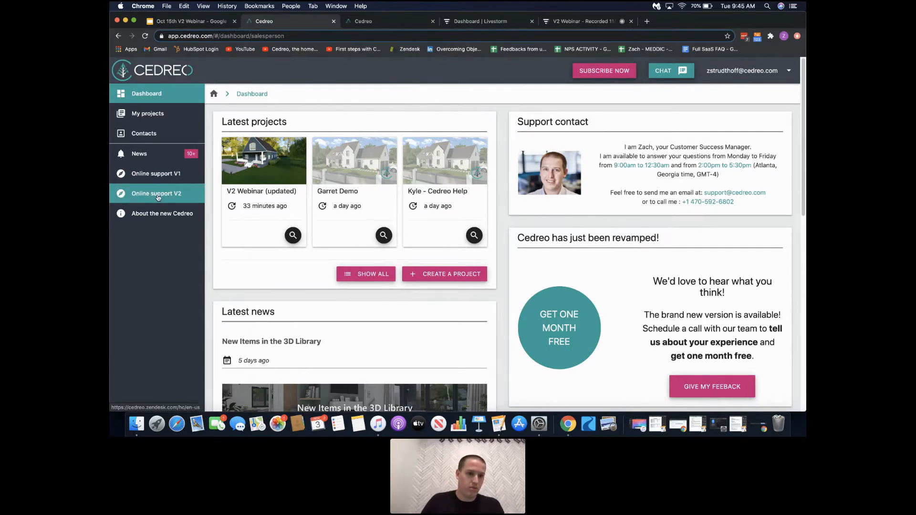
# Step: Look through the V2 online support site's help by software step, view the Layout step articles, and return to the dashboard
pyautogui.click(164, 196)
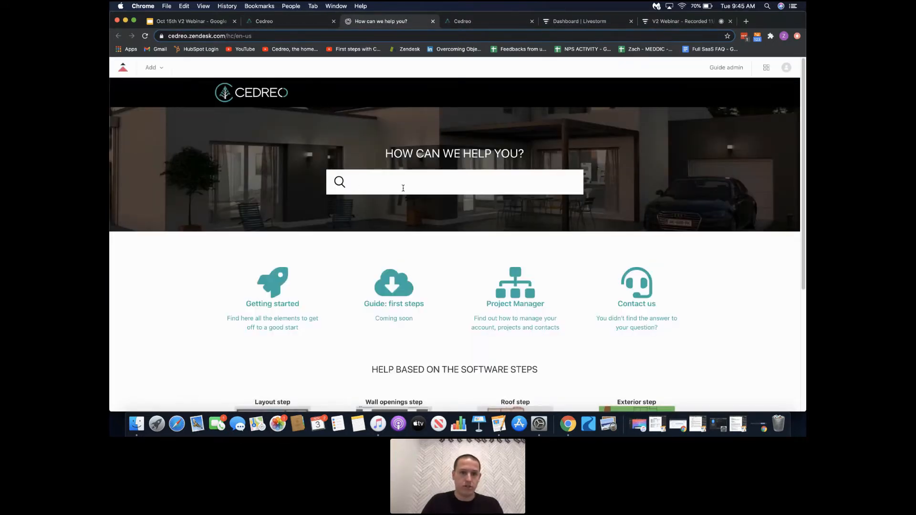
pyautogui.scroll(-5, 405, 201)
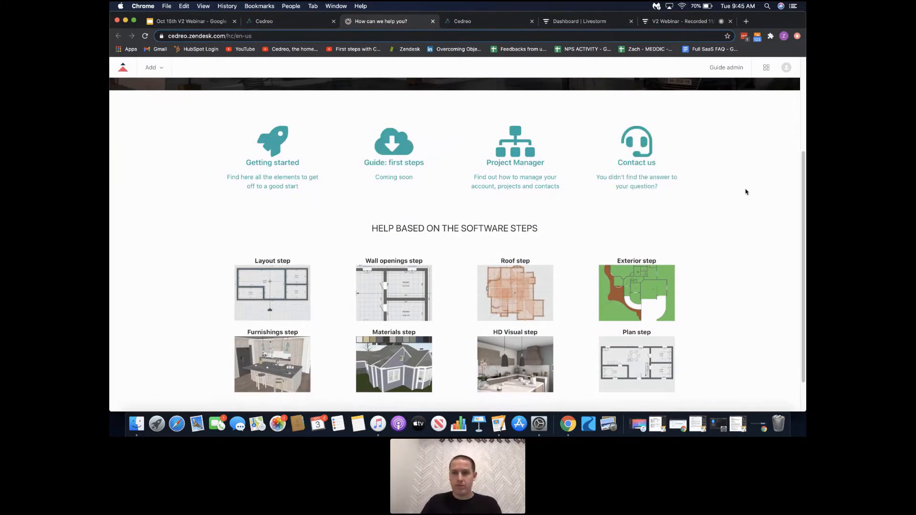
pyautogui.scroll(-2, 737, 208)
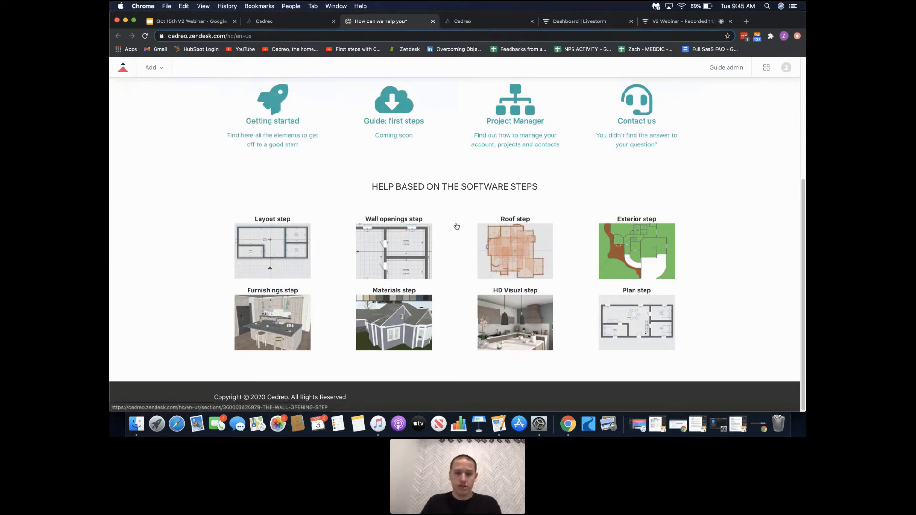
pyautogui.click(271, 239)
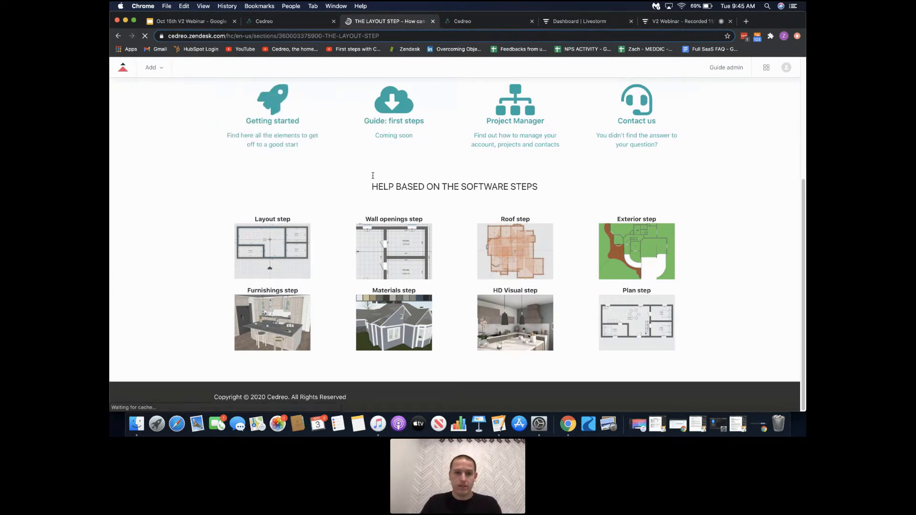
pyautogui.scroll(-2, 409, 262)
pyautogui.scroll(2, 416, 229)
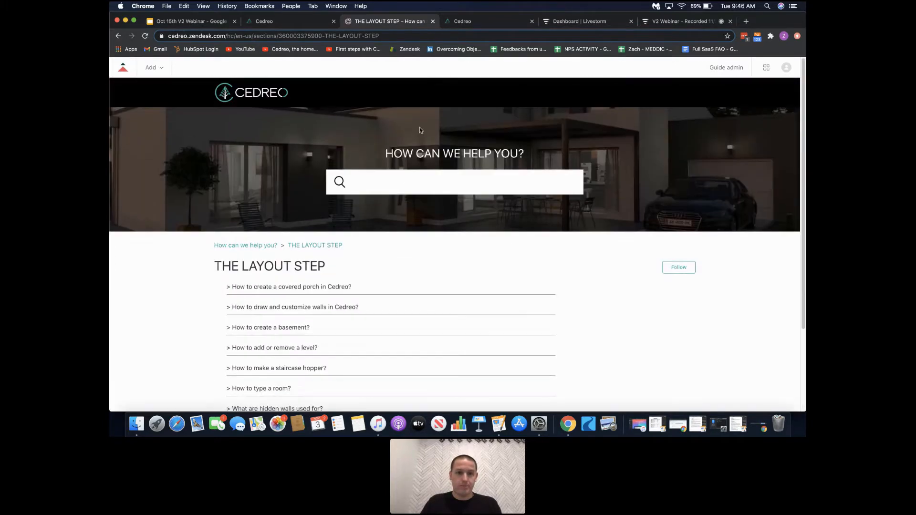
pyautogui.click(433, 22)
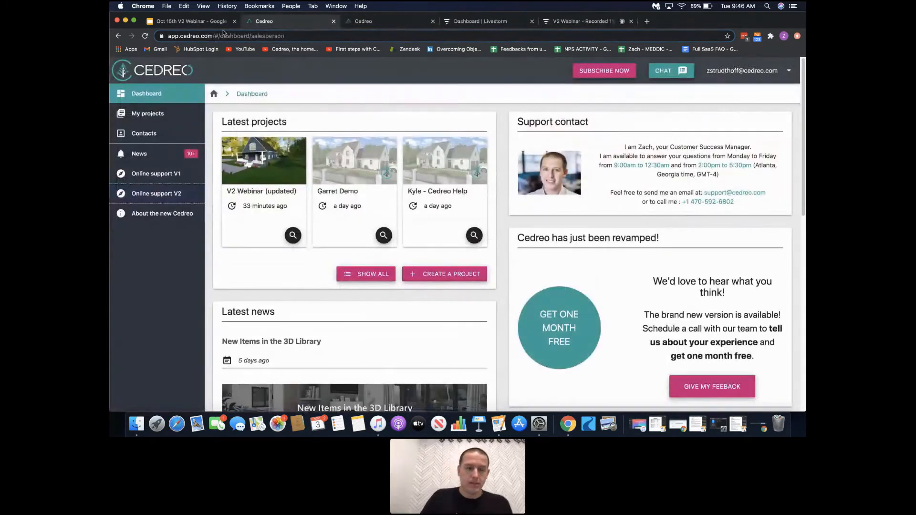
# Step: Start a new project from the dashboard and name it V2 Webinar, leaving the description empty
pyautogui.click(463, 275)
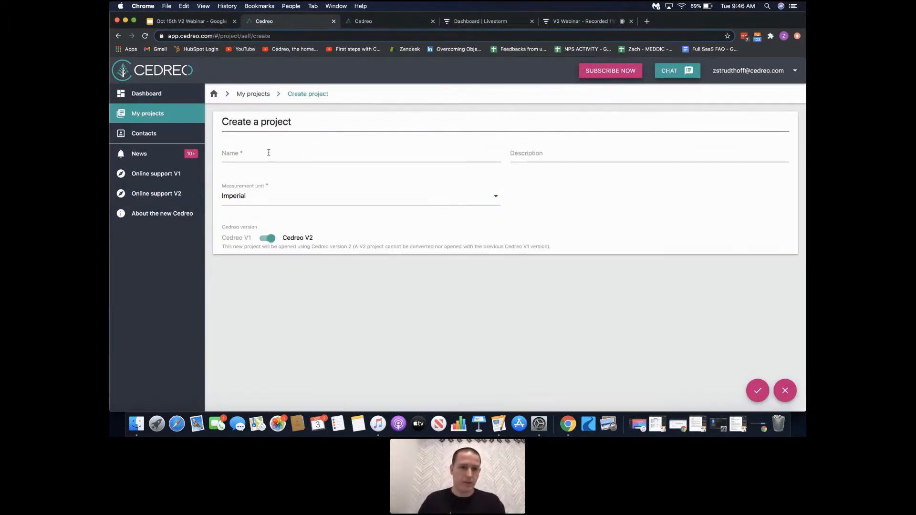
pyautogui.click(255, 158)
pyautogui.write('V2 Webinar')
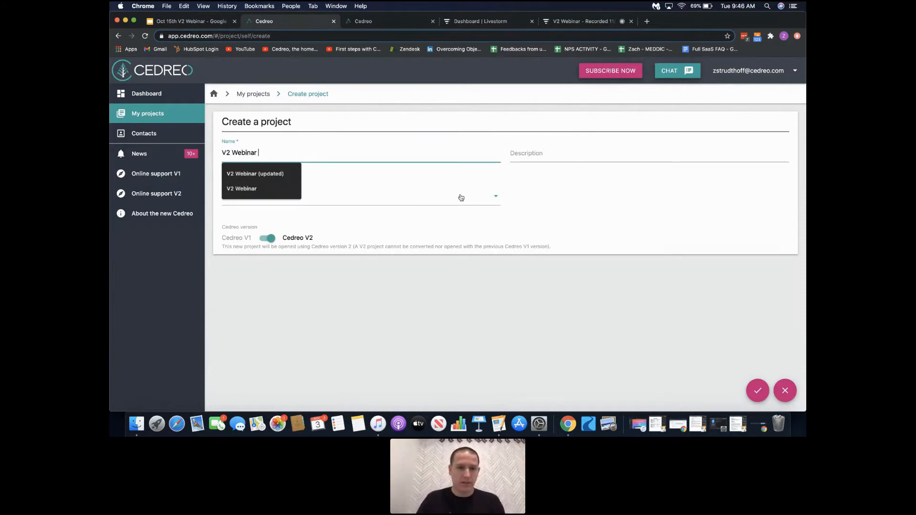
pyautogui.click(424, 195)
pyautogui.click(600, 178)
pyautogui.click(587, 156)
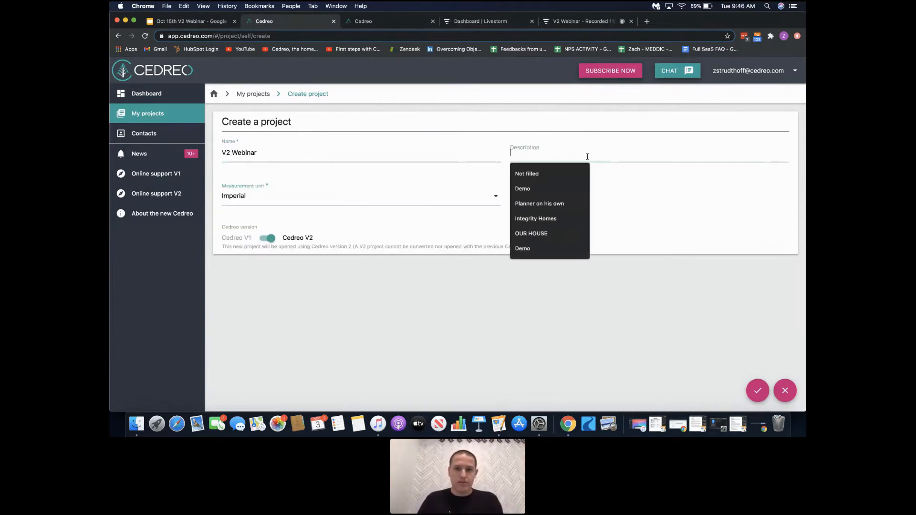
pyautogui.click(649, 182)
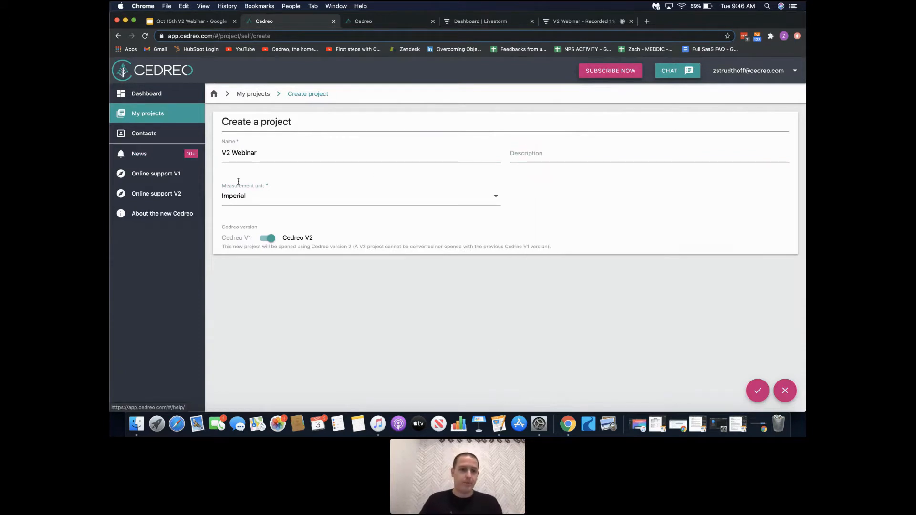
# Step: Create the project with Imperial units and Cedreo V2, and open it for design
pyautogui.click(325, 197)
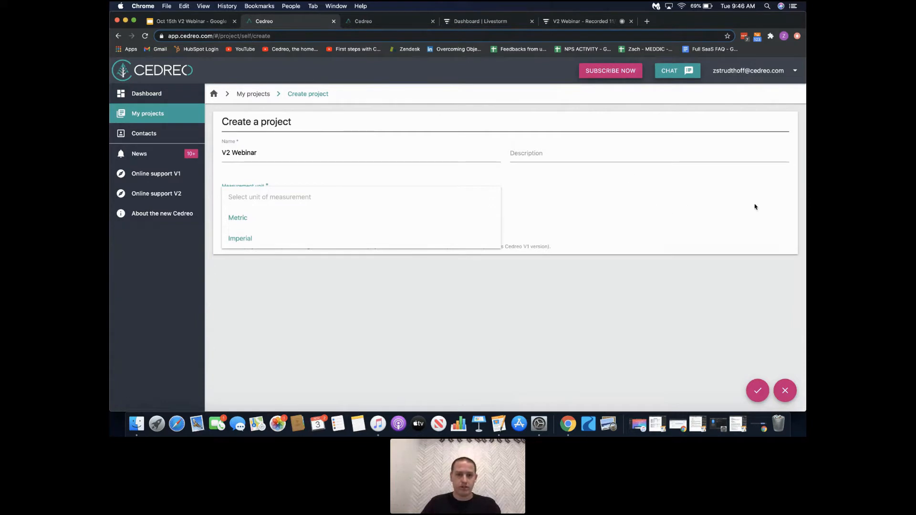
pyautogui.click(662, 198)
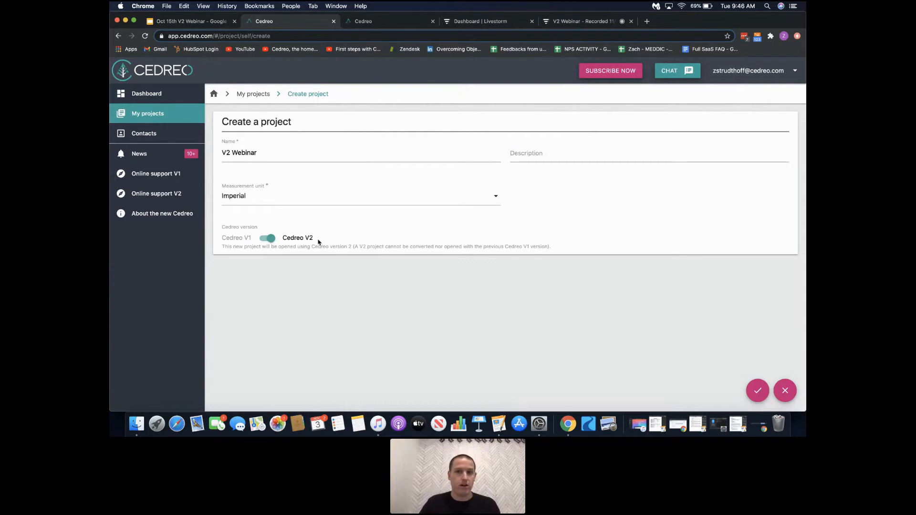
pyautogui.click(270, 239)
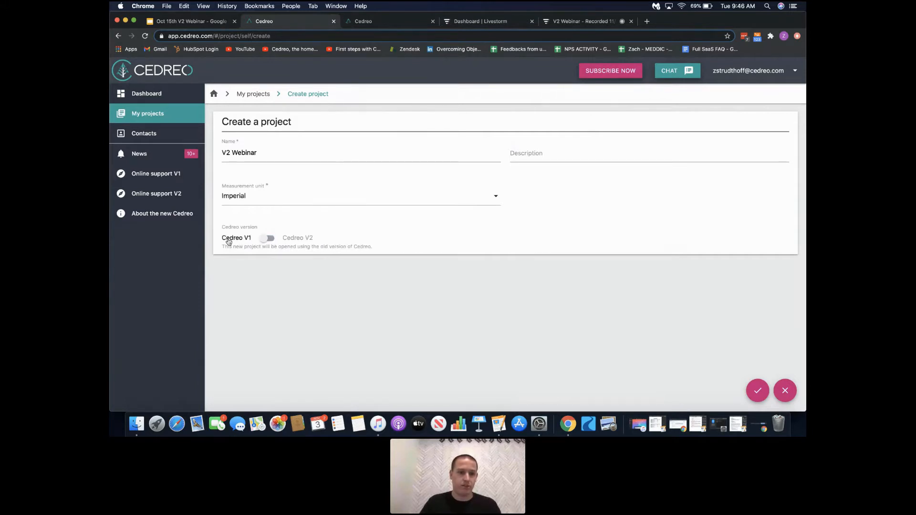
pyautogui.click(265, 240)
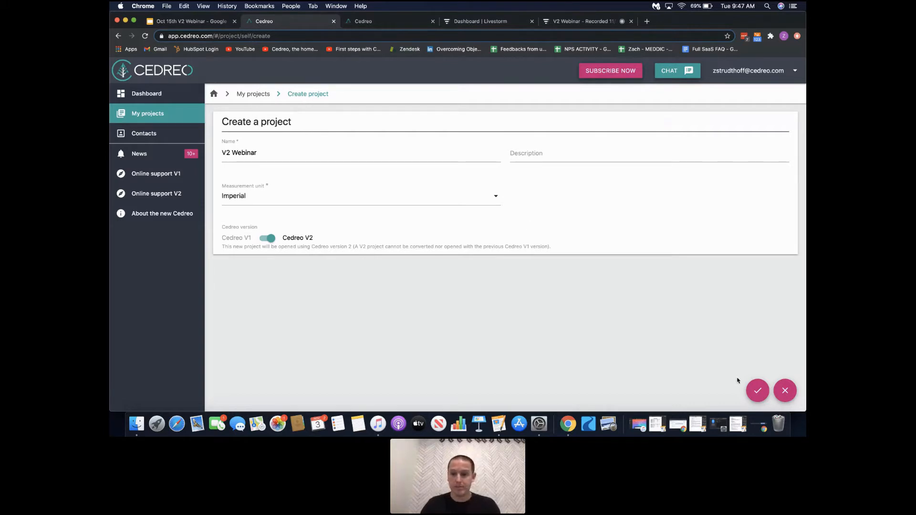
pyautogui.click(758, 391)
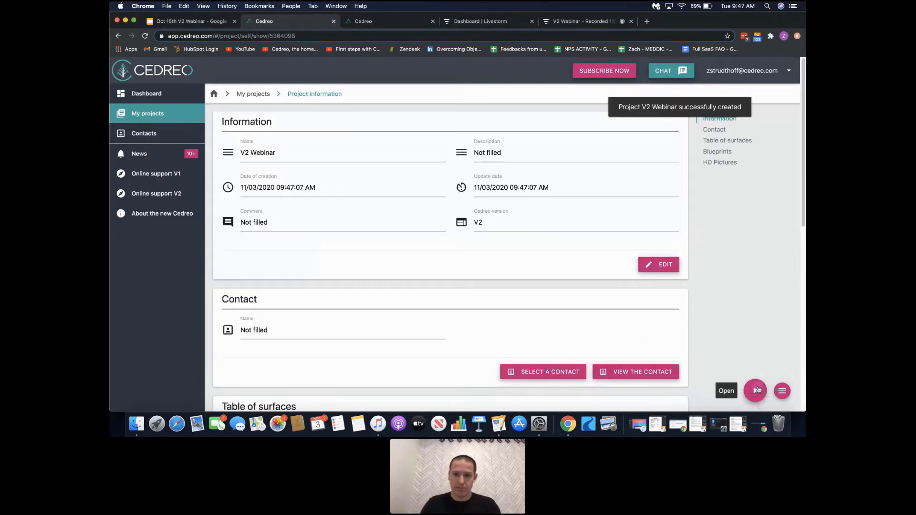
pyautogui.click(757, 391)
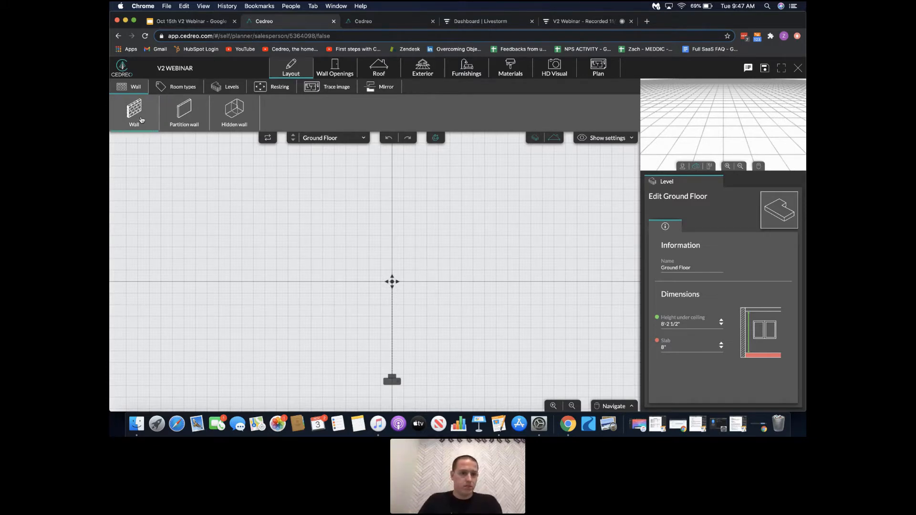
# Step: Draw three 8" thick walls on the ground floor that close into a triangular room
pyautogui.click(135, 111)
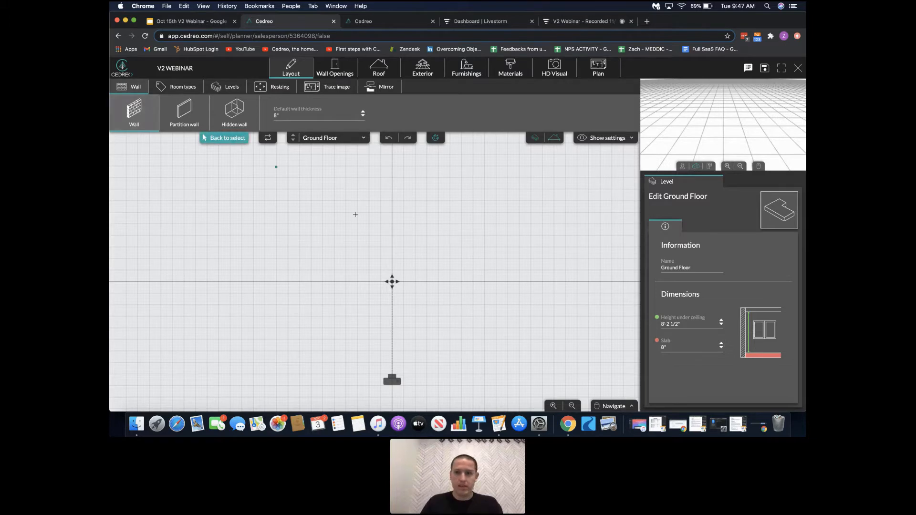
pyautogui.click(311, 243)
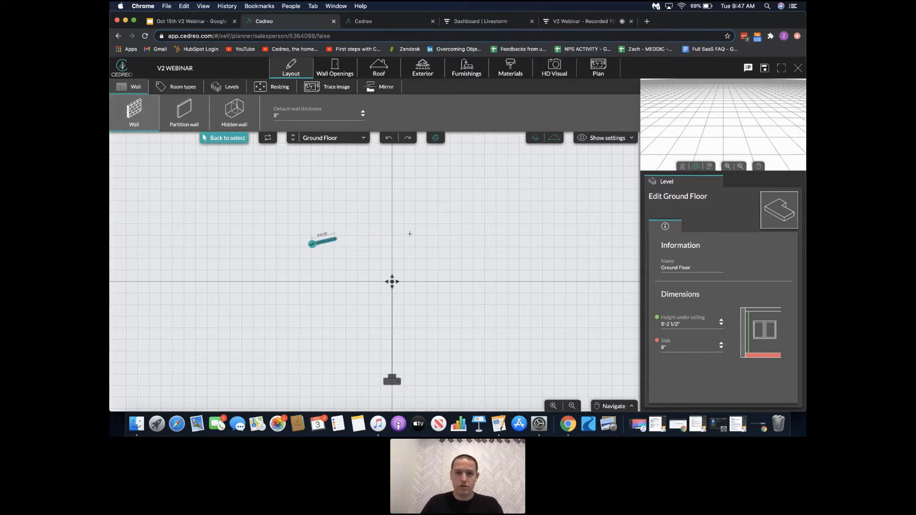
pyautogui.click(496, 240)
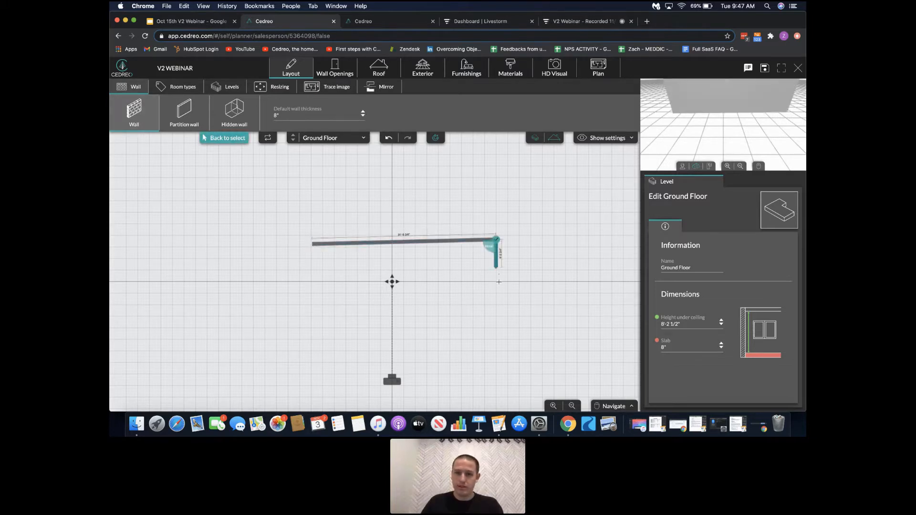
pyautogui.click(502, 347)
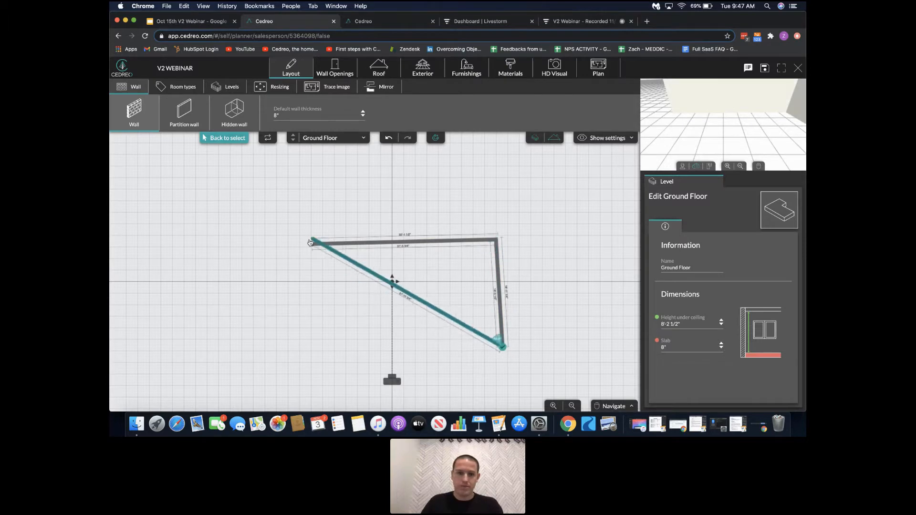
pyautogui.click(312, 243)
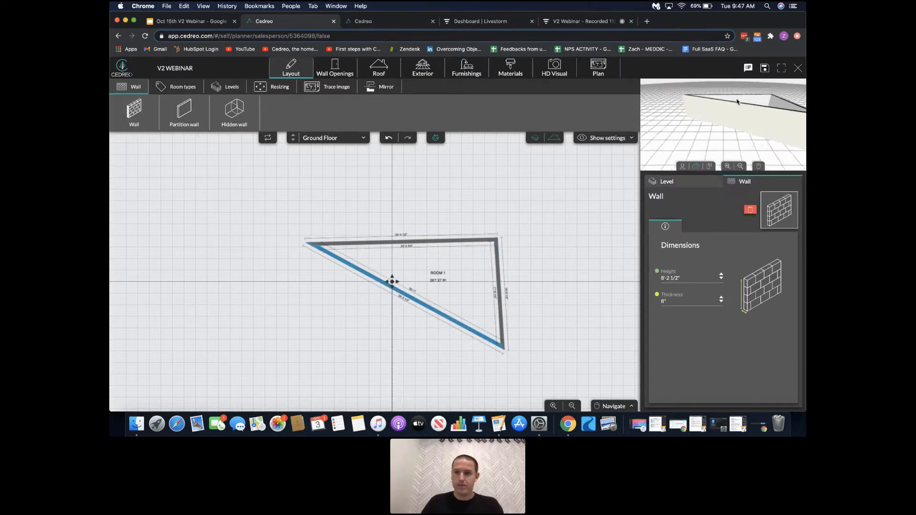
# Step: Inspect the triangular room in the 3D view, and delete all three of its walls
pyautogui.moveTo(700, 112); pyautogui.dragTo(770, 112)
pyautogui.moveTo(764, 113); pyautogui.dragTo(714, 114, button='right')
pyautogui.moveTo(713, 114); pyautogui.dragTo(690, 116)
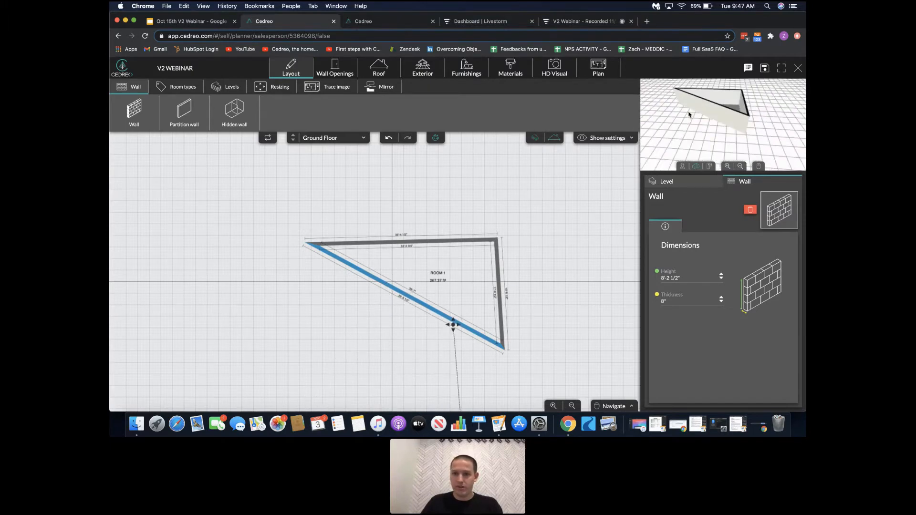
pyautogui.press('Delete')
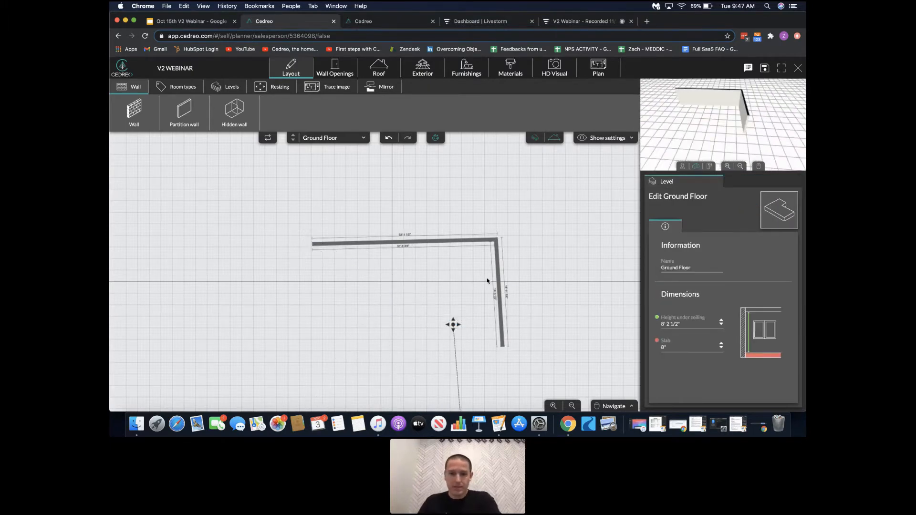
pyautogui.click(497, 280)
pyautogui.press('Delete')
pyautogui.click(462, 243)
pyautogui.press('Delete')
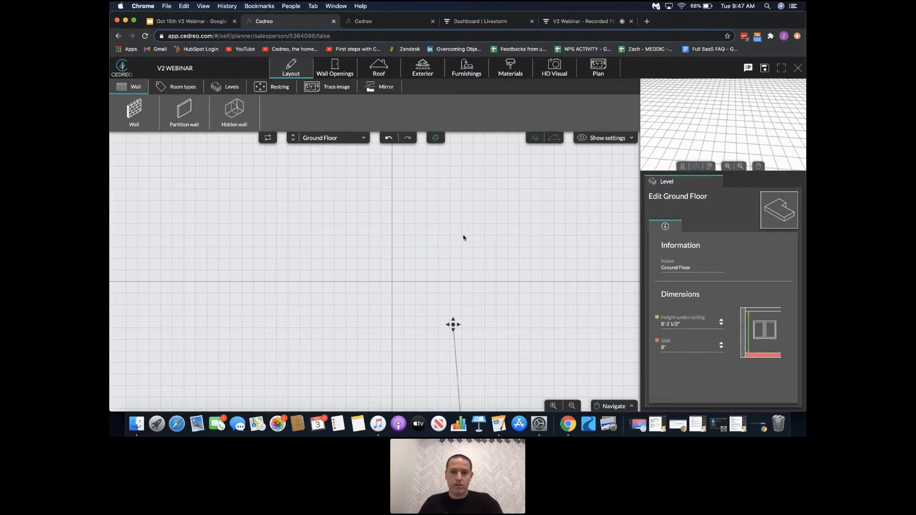
pyautogui.moveTo(432, 224)
pyautogui.mouseDown()
pyautogui.moveTo(452, 226)
pyautogui.moveTo(446, 218)
pyautogui.mouseUp()
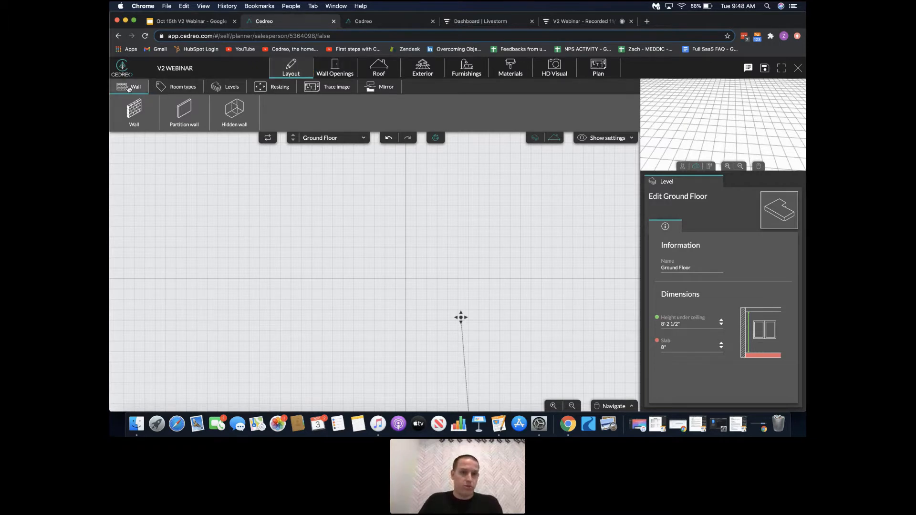
pyautogui.click(177, 87)
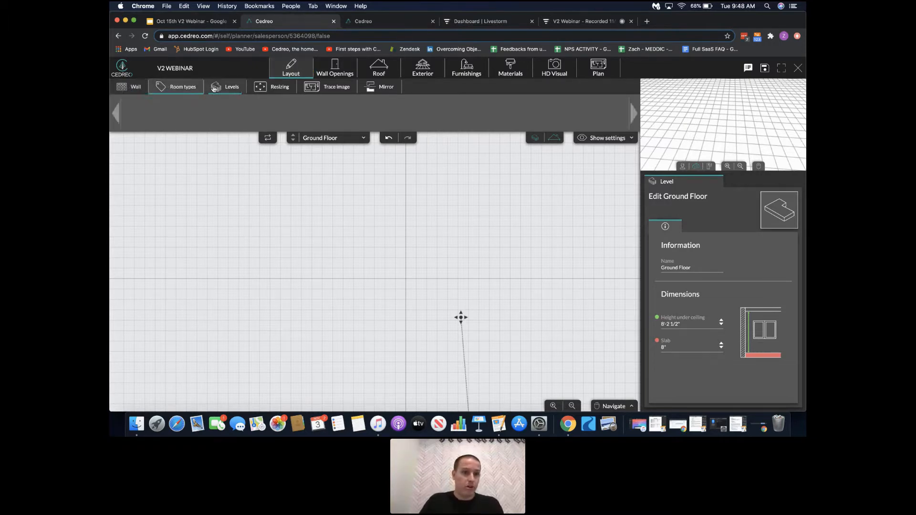
pyautogui.click(227, 89)
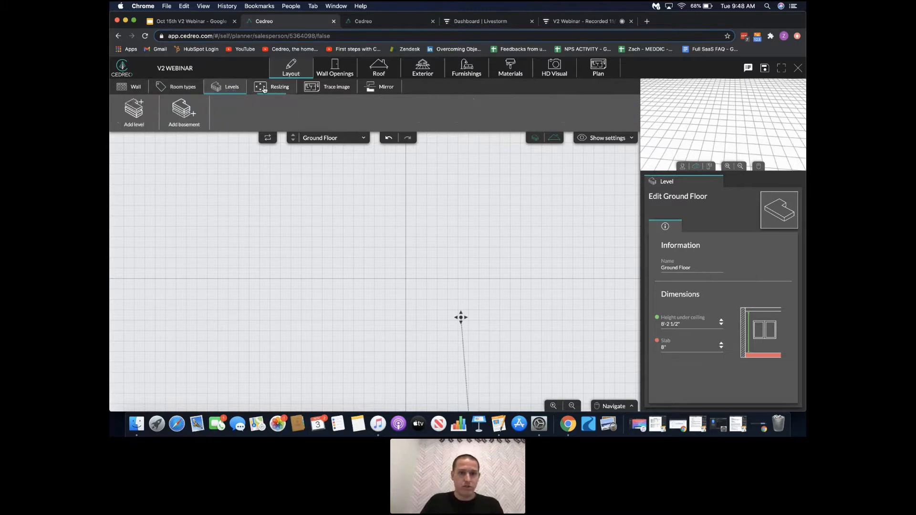
pyautogui.click(135, 87)
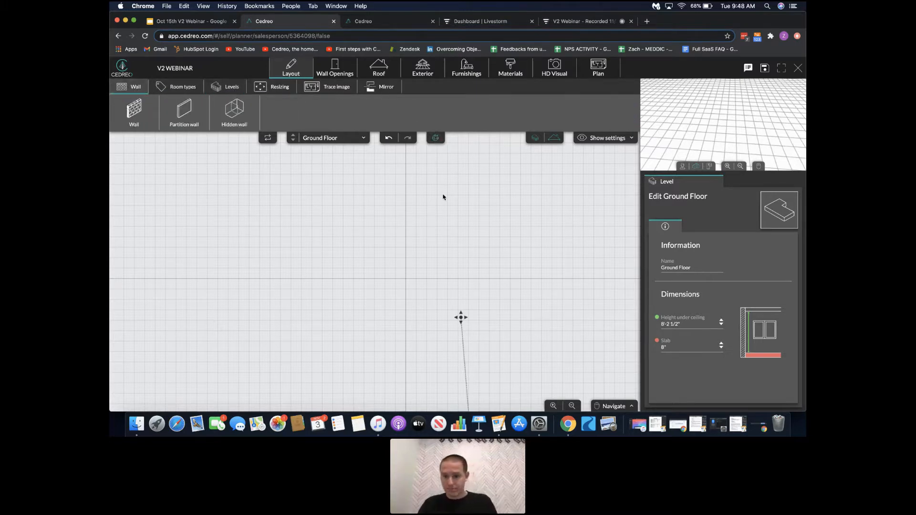
# Step: Load the floor plan image Training Planner Step 1.jpg from Downloads as the trace image for the ground floor
pyautogui.click(335, 88)
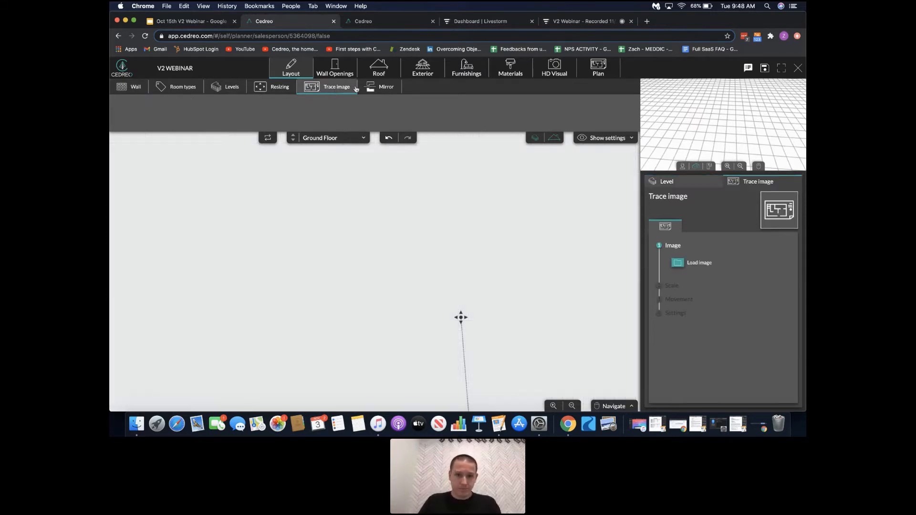
pyautogui.click(691, 259)
pyautogui.scroll(-10, 401, 132)
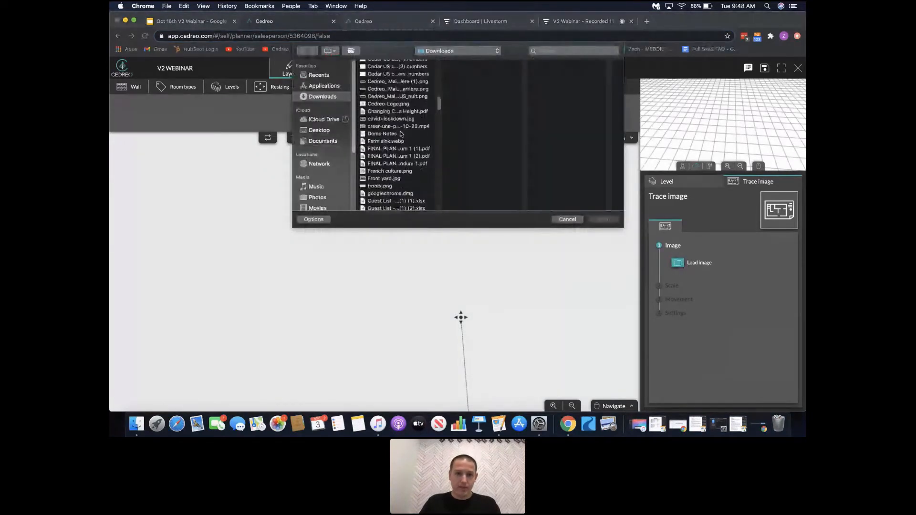
pyautogui.scroll(-15, 401, 134)
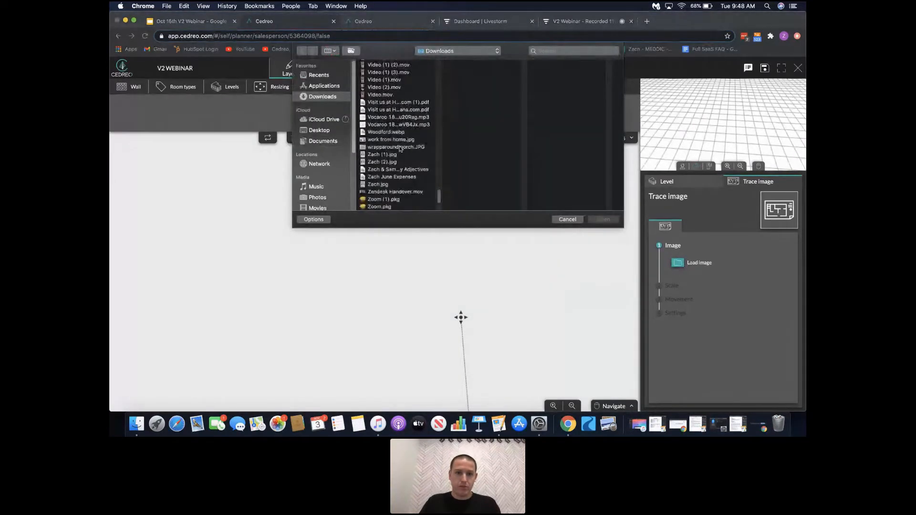
pyautogui.scroll(2, 401, 150)
pyautogui.click(404, 172)
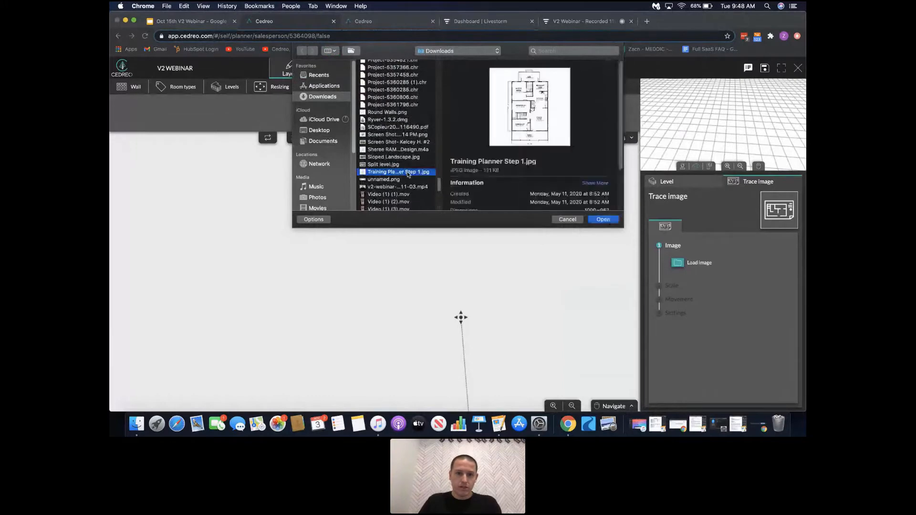
pyautogui.click(603, 219)
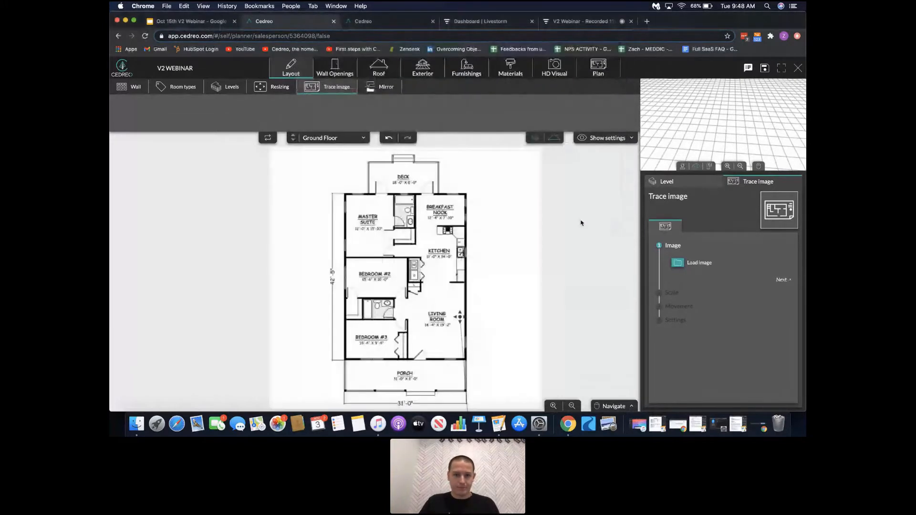
pyautogui.scroll(-2, 544, 236)
pyautogui.moveTo(543, 237); pyautogui.dragTo(541, 225)
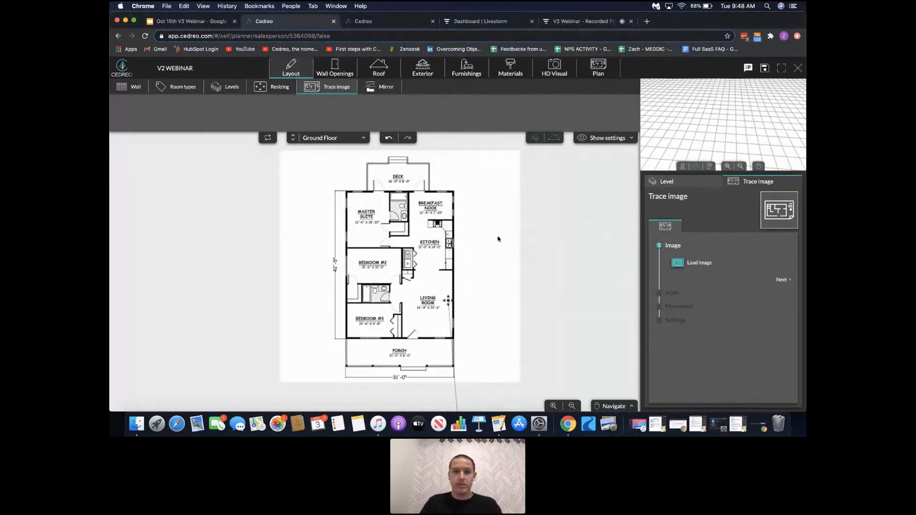
pyautogui.scroll(3, 548, 261)
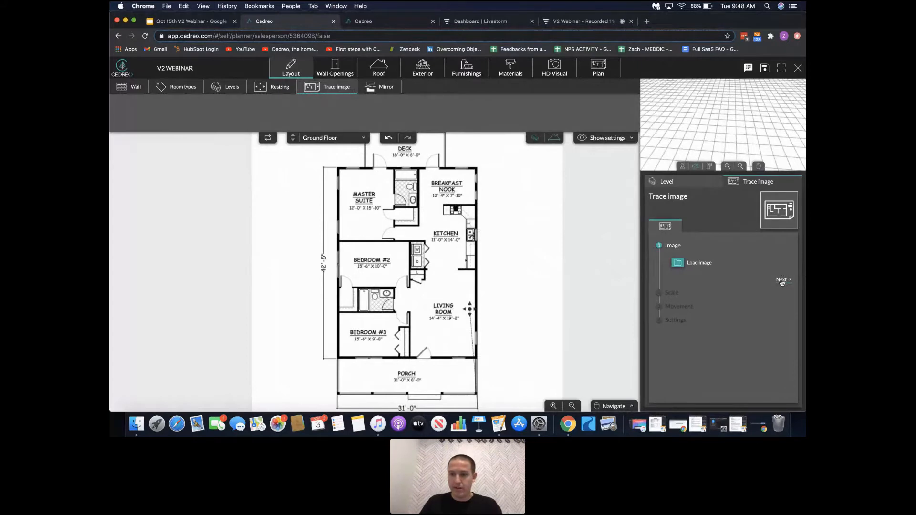
# Step: Proceed to scaling the trace image and align the ruler with the house's 42'-5" side, from the Master Suite corner to the Bedroom #3 corner
pyautogui.click(781, 280)
pyautogui.moveTo(400, 249)
pyautogui.mouseDown()
pyautogui.moveTo(421, 248)
pyautogui.moveTo(421, 261)
pyautogui.mouseUp()
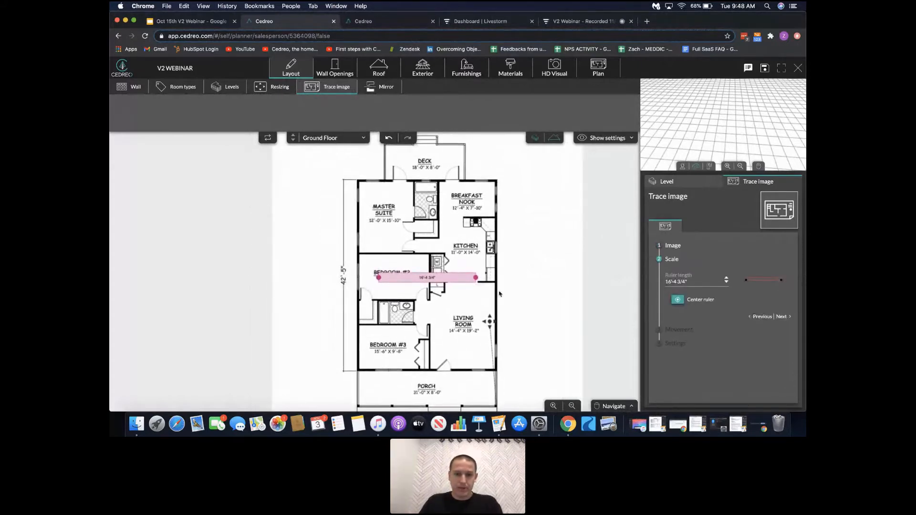
pyautogui.moveTo(499, 294); pyautogui.dragTo(536, 316)
pyautogui.scroll(2, 450, 261)
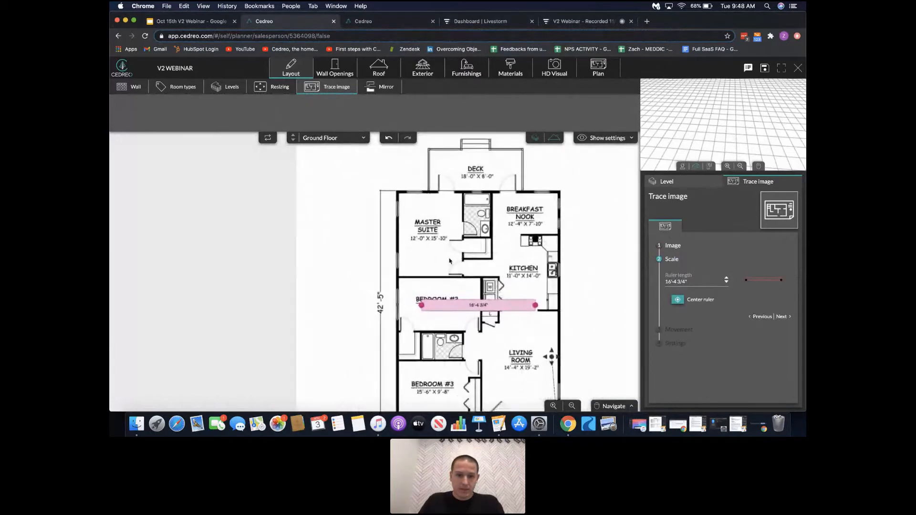
pyautogui.moveTo(437, 237); pyautogui.dragTo(443, 265)
pyautogui.scroll(5, 444, 285)
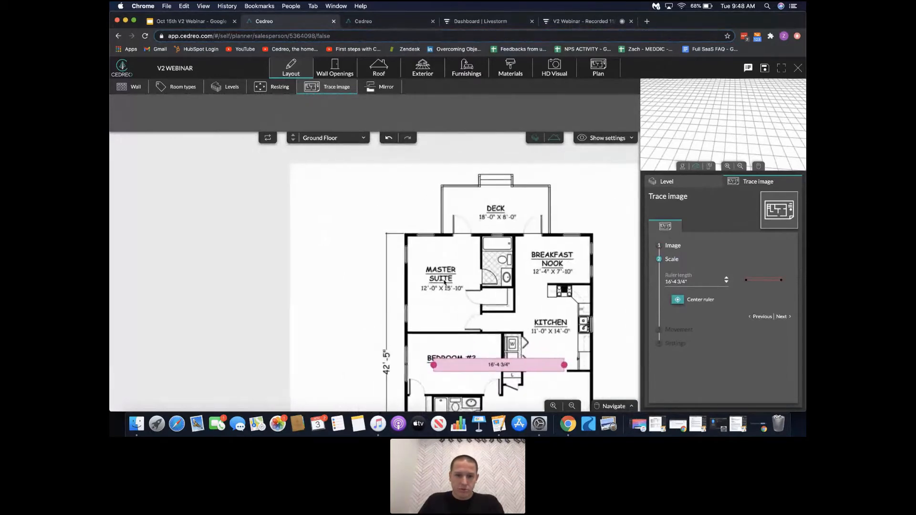
pyautogui.moveTo(452, 396); pyautogui.dragTo(421, 215)
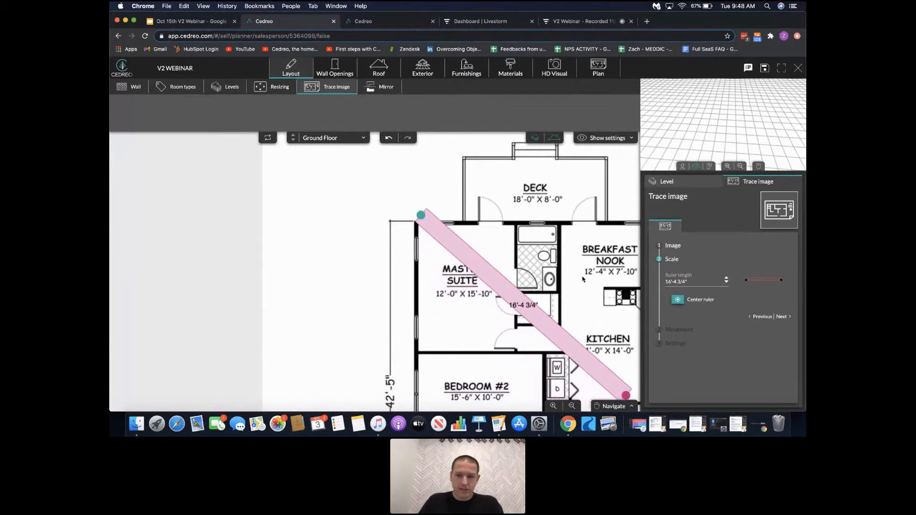
pyautogui.scroll(-5, 583, 279)
pyautogui.moveTo(563, 307); pyautogui.dragTo(584, 218)
pyautogui.moveTo(562, 263); pyautogui.dragTo(429, 375)
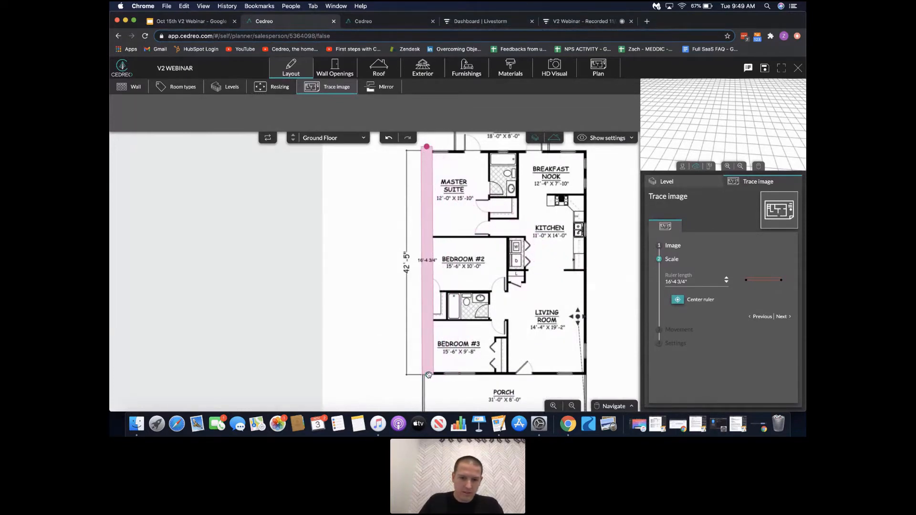
pyautogui.moveTo(455, 174); pyautogui.dragTo(459, 194)
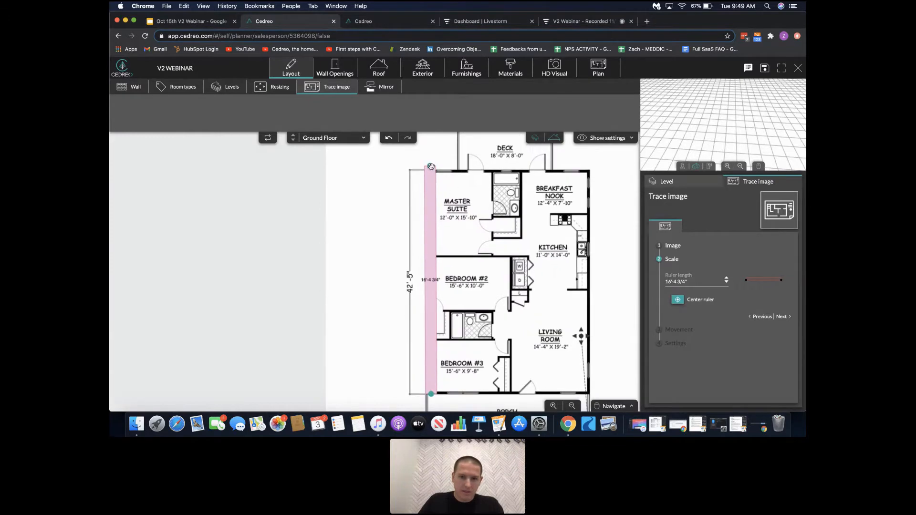
pyautogui.moveTo(431, 166); pyautogui.dragTo(430, 170)
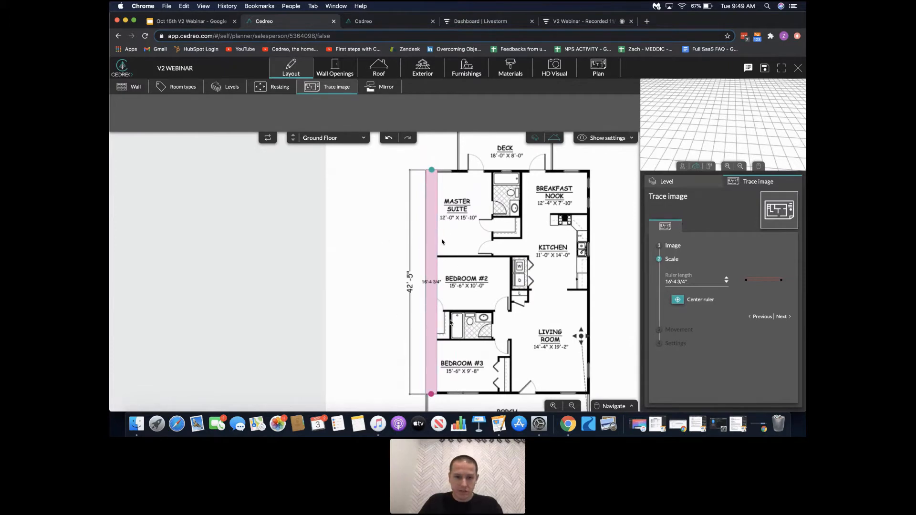
# Step: Set the ruler length to 42'-5" and accept the trace image's scale
pyautogui.scroll(-5, 511, 223)
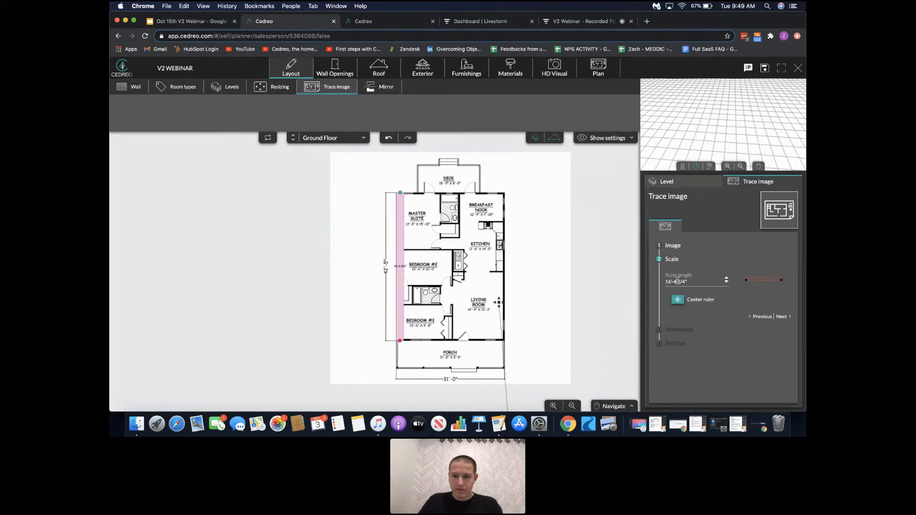
pyautogui.moveTo(671, 282); pyautogui.dragTo(651, 279)
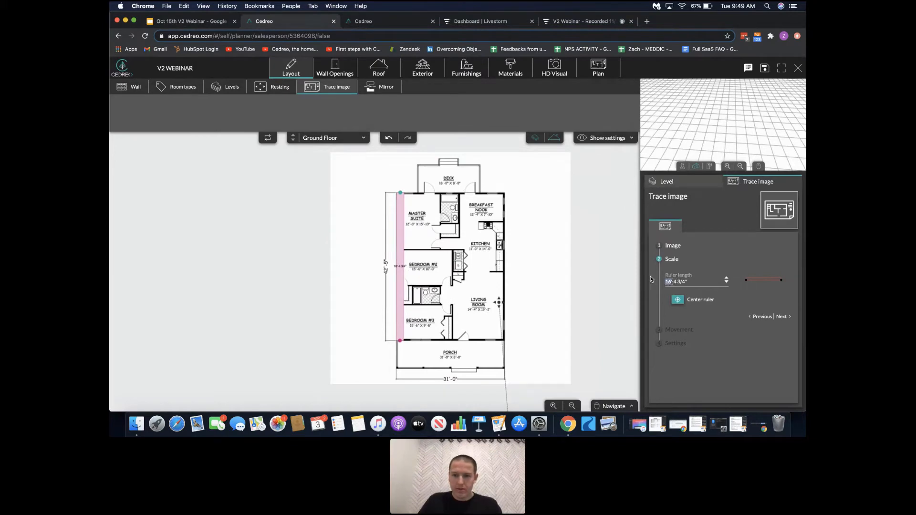
pyautogui.write("42'5")
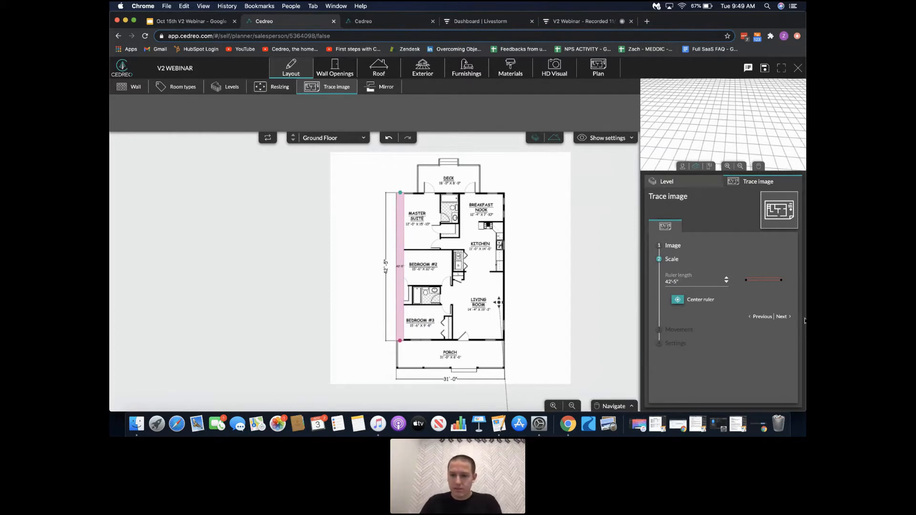
pyautogui.click(782, 317)
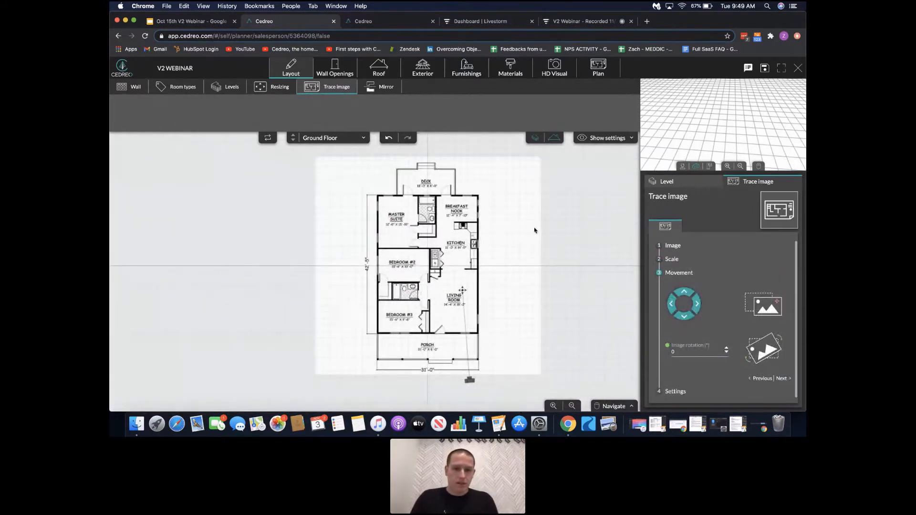
# Step: Accept the trace image's position and 0° rotation, and finish its setup at 100% opacity
pyautogui.scroll(-1, 535, 226)
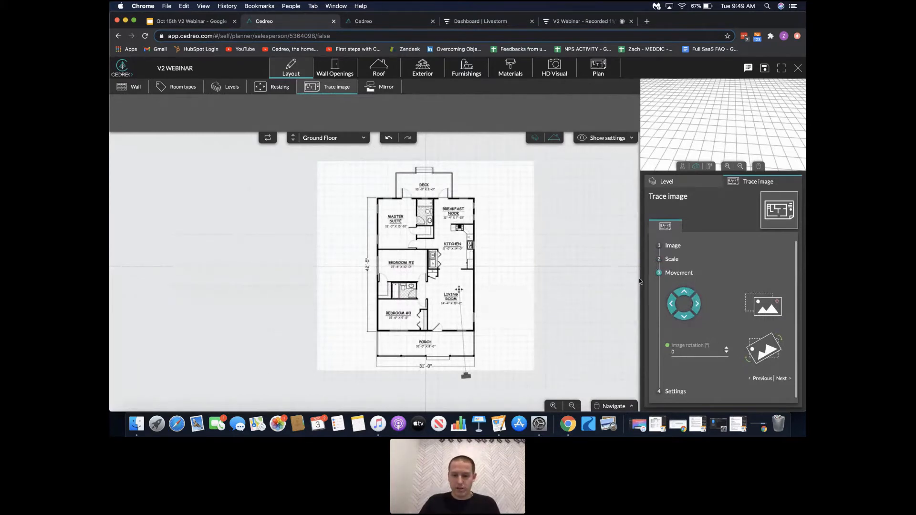
pyautogui.click(782, 379)
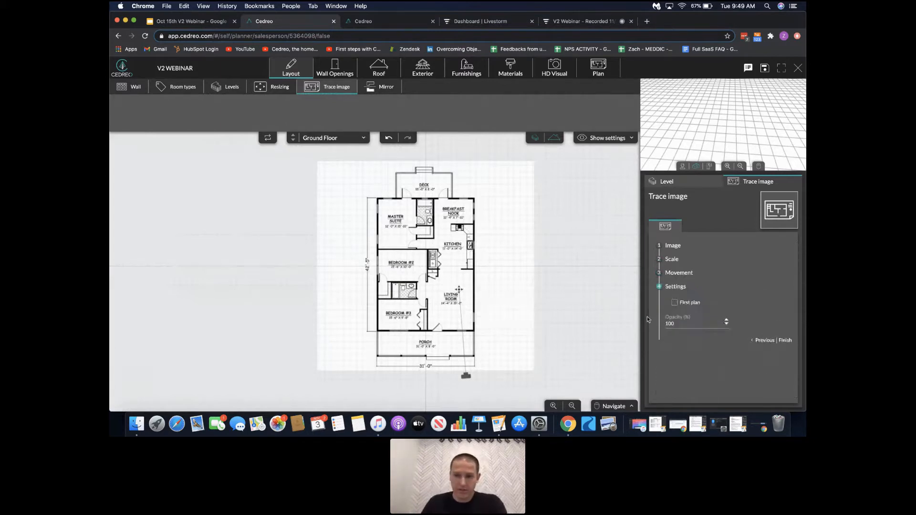
pyautogui.click(785, 341)
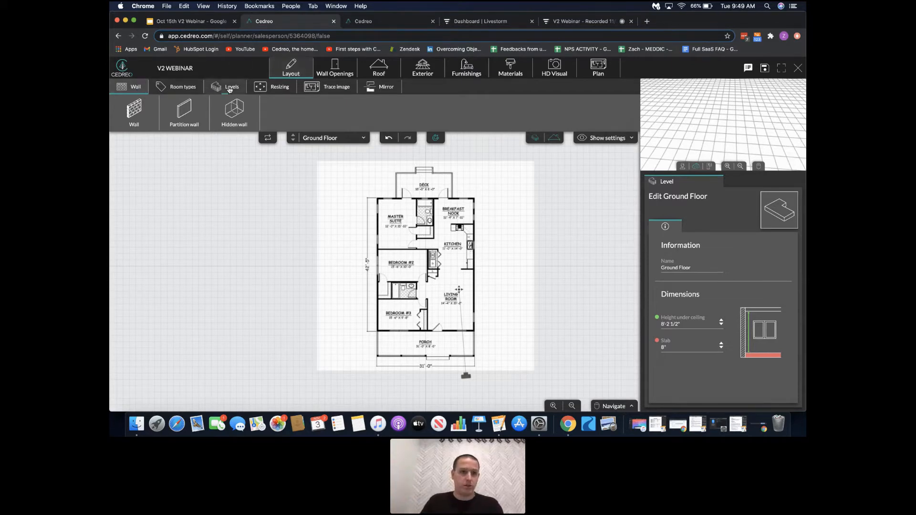
# Step: Trace the exterior wall on the deck side with an 8" thick wall, from the Master Suite corner to the Breakfast Nook corner
pyautogui.click(142, 117)
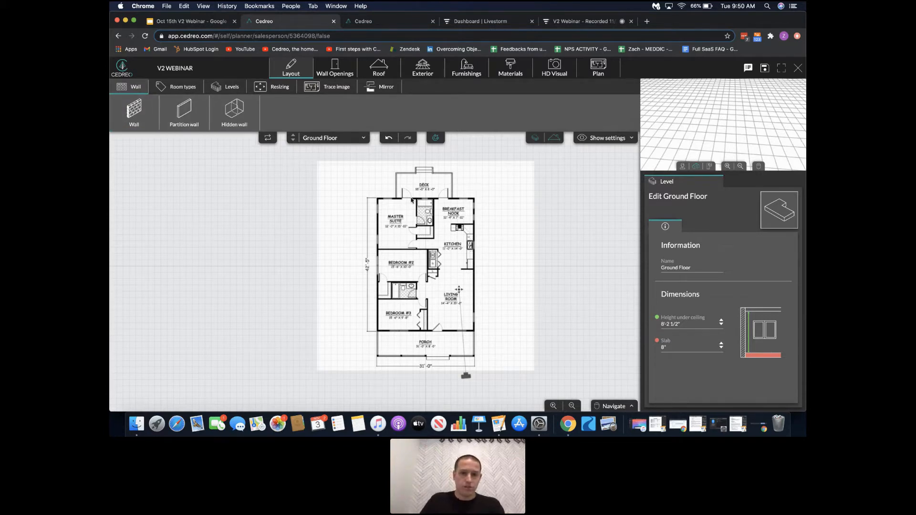
pyautogui.scroll(3, 377, 269)
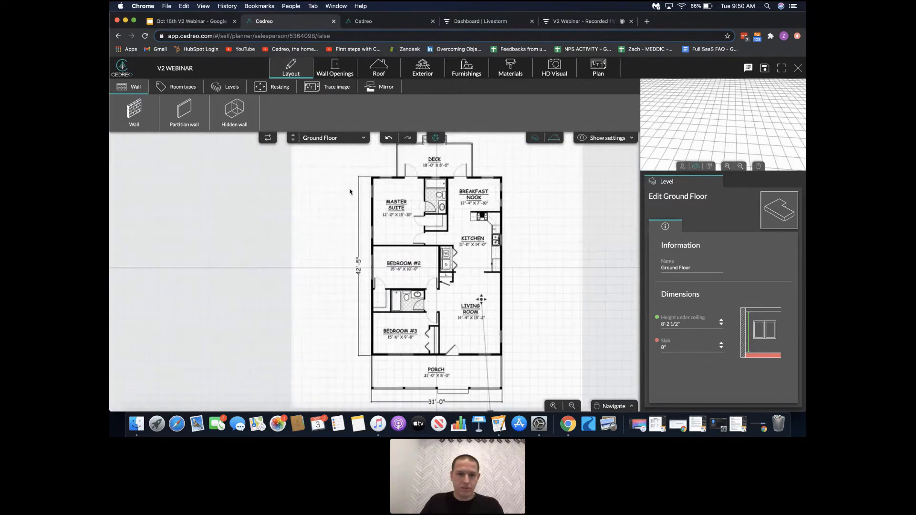
pyautogui.click(134, 110)
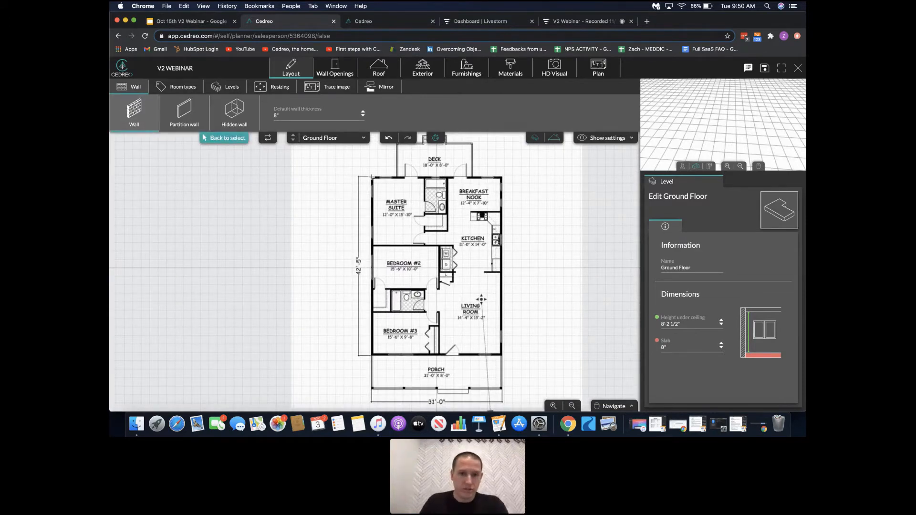
pyautogui.scroll(5, 372, 180)
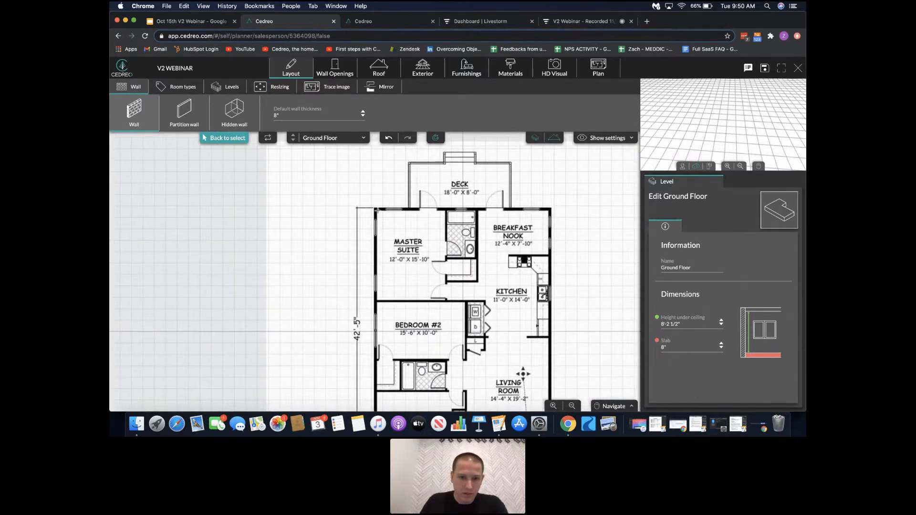
pyautogui.click(375, 208)
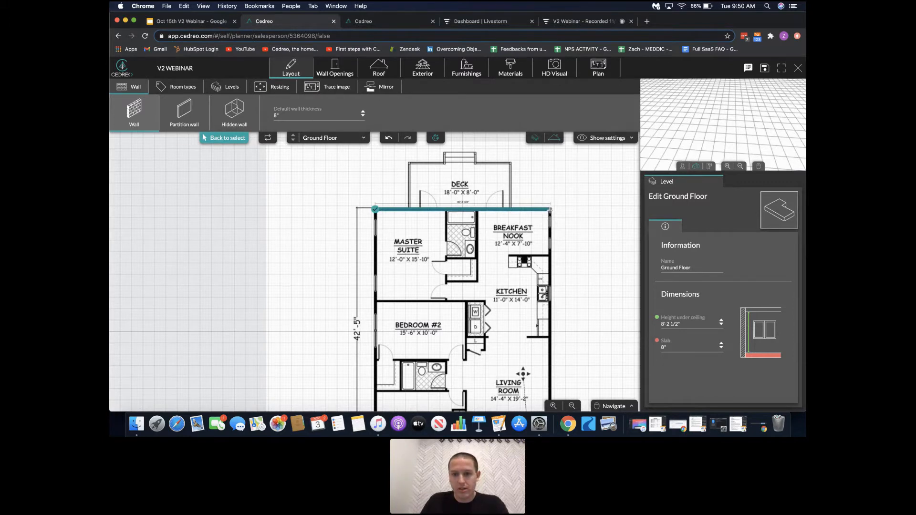
pyautogui.click(551, 209)
pyautogui.moveTo(554, 244); pyautogui.dragTo(555, 252)
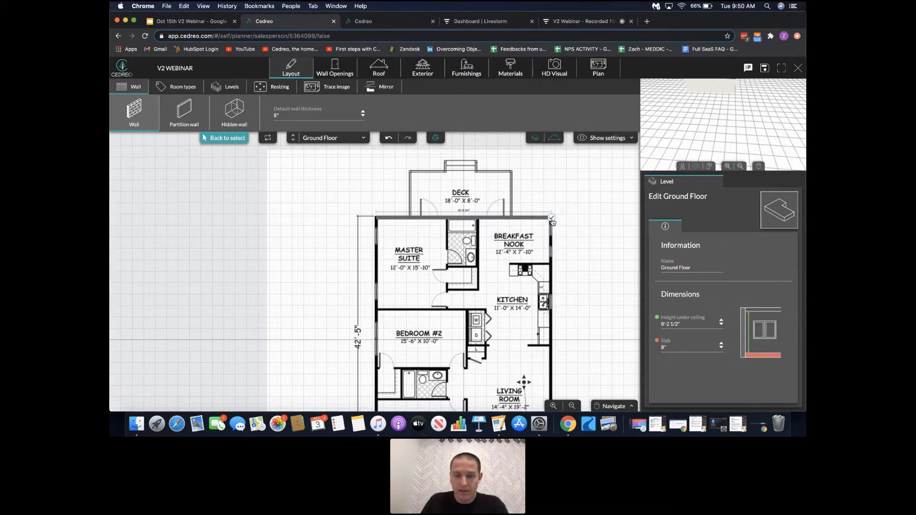
pyautogui.click(552, 219)
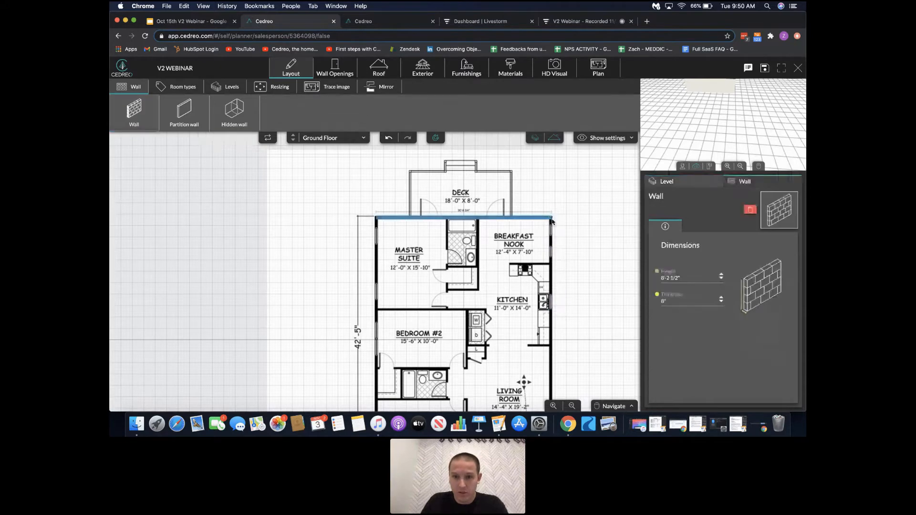
# Step: Trace the three remaining exterior walls with 8" thick walls, from the Breakfast Nook corner along the porch side and back to the Master Suite corner
pyautogui.moveTo(570, 239); pyautogui.dragTo(568, 220, button='right')
pyautogui.scroll(-2, 713, 116)
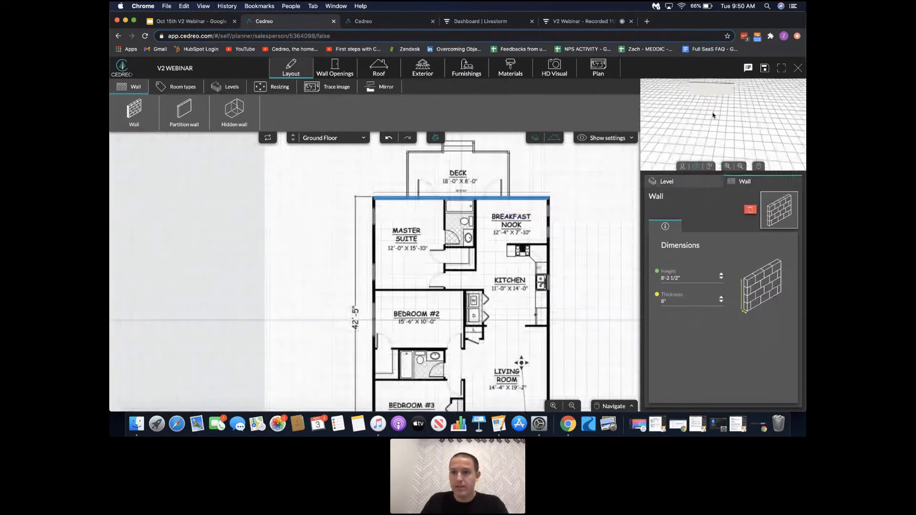
pyautogui.moveTo(714, 115)
pyautogui.mouseDown()
pyautogui.moveTo(709, 127)
pyautogui.moveTo(725, 116)
pyautogui.mouseUp()
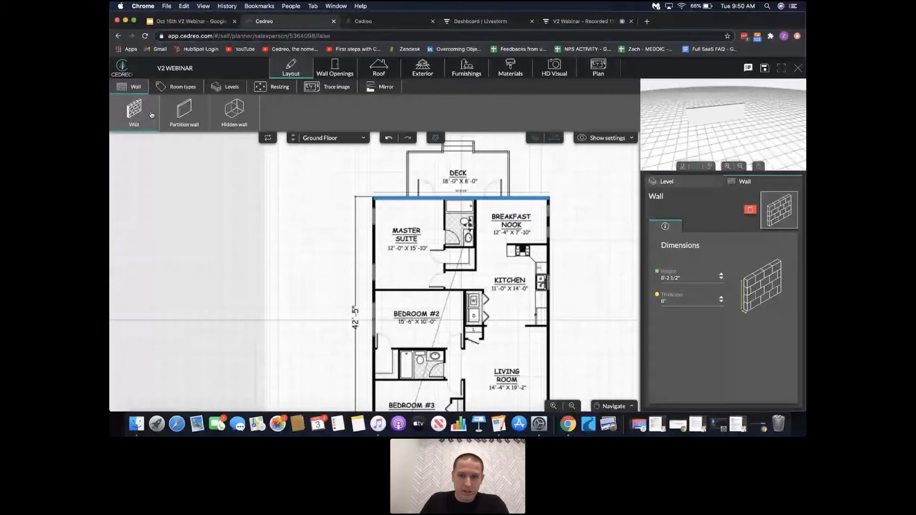
pyautogui.click(134, 112)
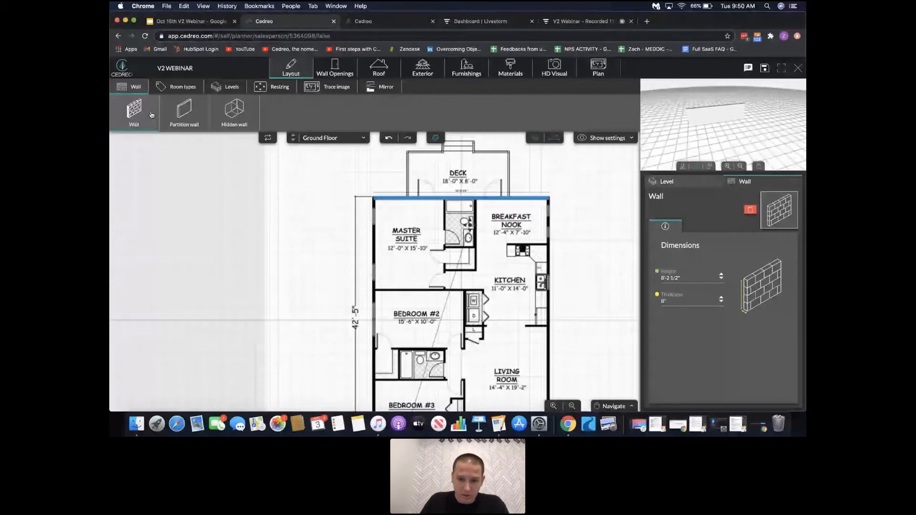
pyautogui.click(523, 159)
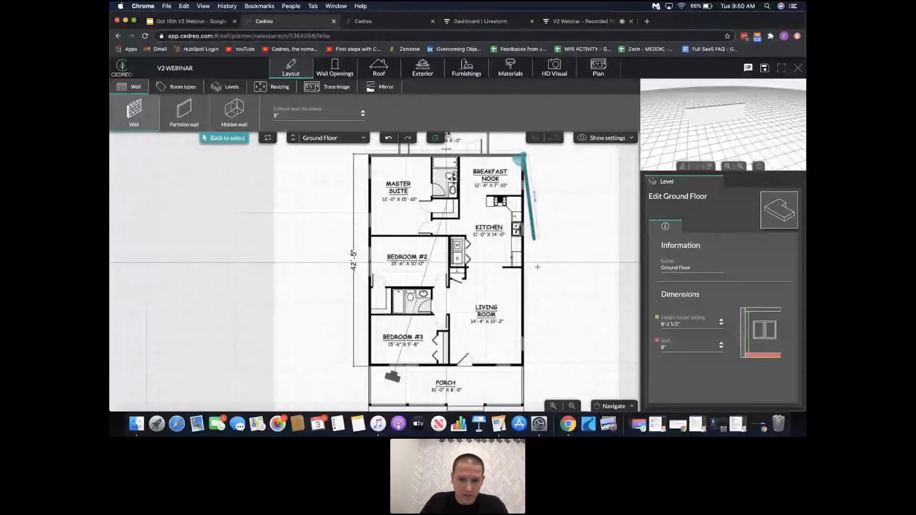
pyautogui.click(524, 365)
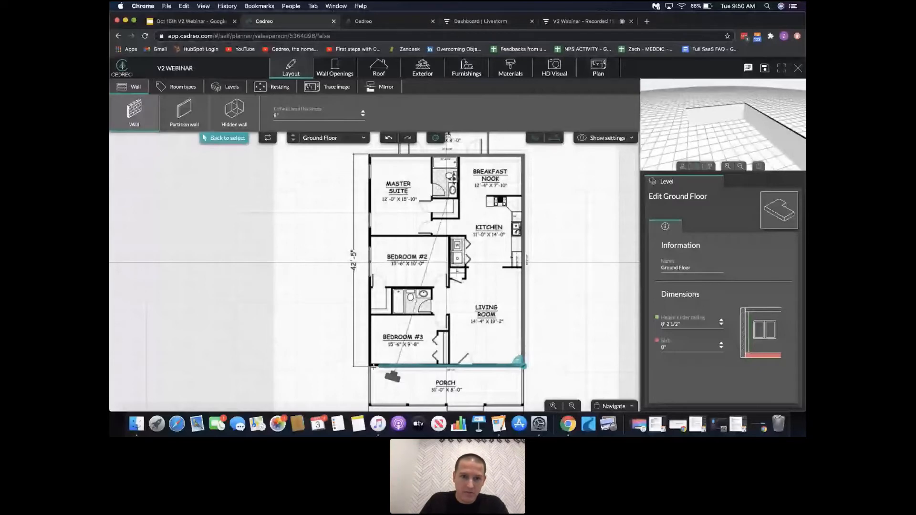
pyautogui.click(373, 366)
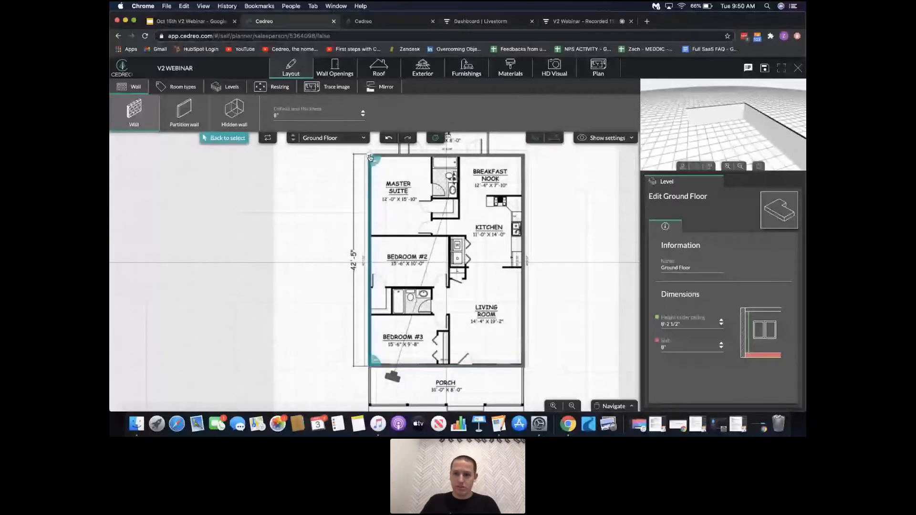
pyautogui.click(370, 158)
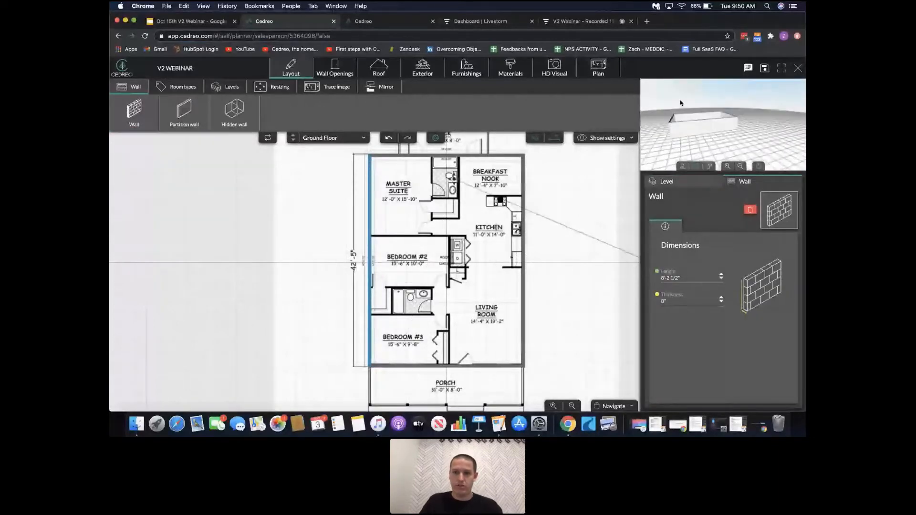
# Step: Draw a 4 1/2" partition wall between the Master Suite and Bedroom #2, from the exterior wall to the laundry closet's corner
pyautogui.moveTo(681, 103); pyautogui.dragTo(750, 96)
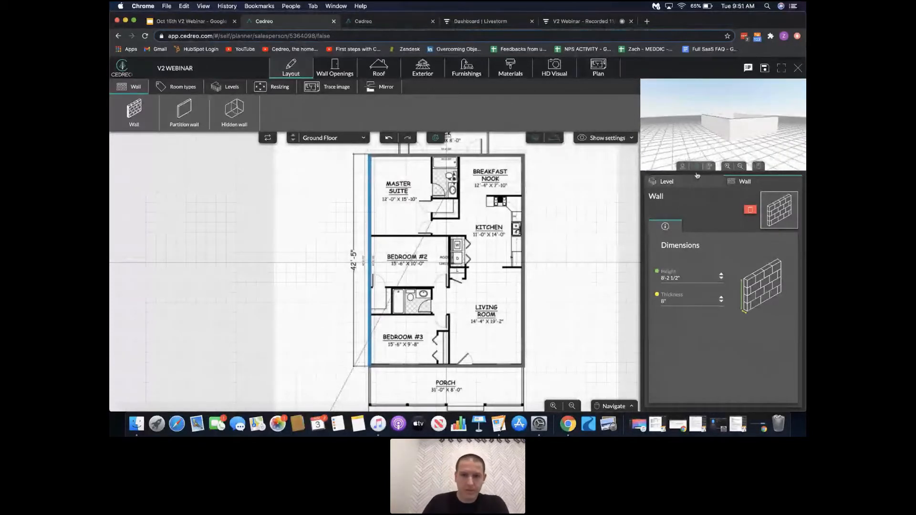
pyautogui.scroll(-1, 582, 208)
pyautogui.scroll(-2, 582, 208)
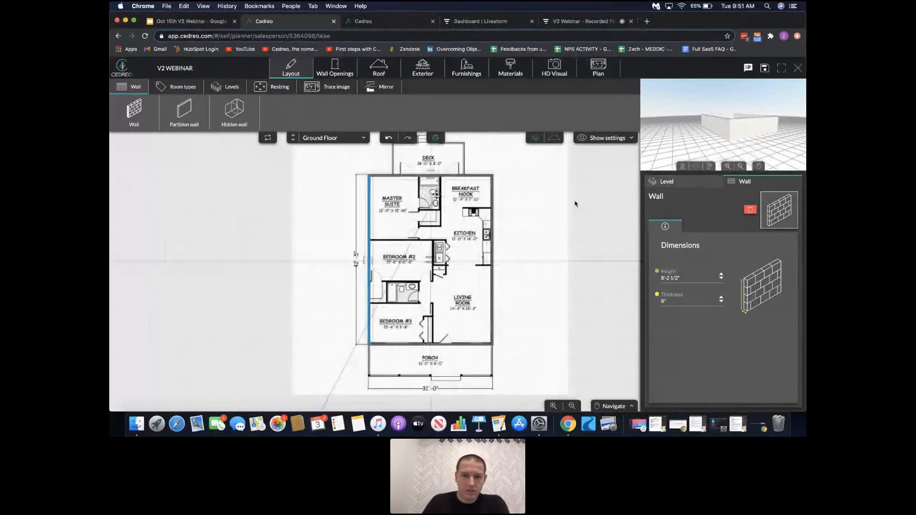
pyautogui.scroll(1, 575, 206)
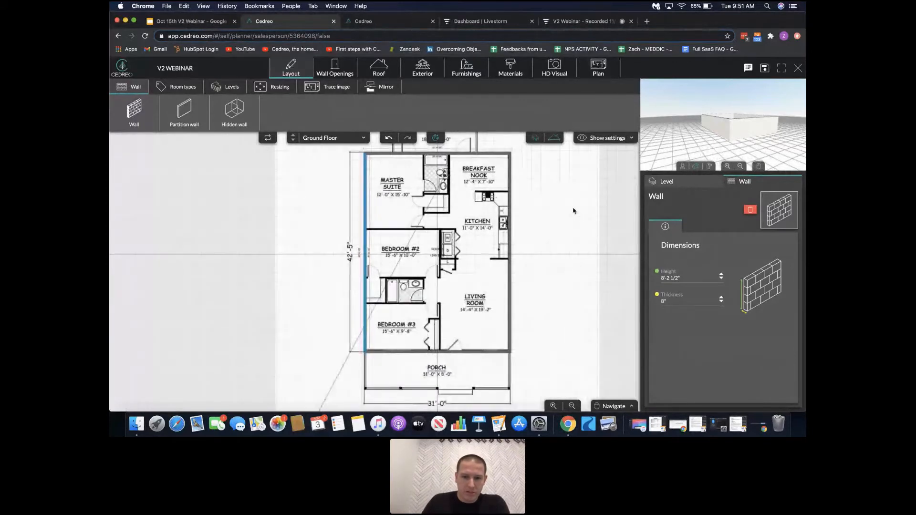
pyautogui.click(197, 114)
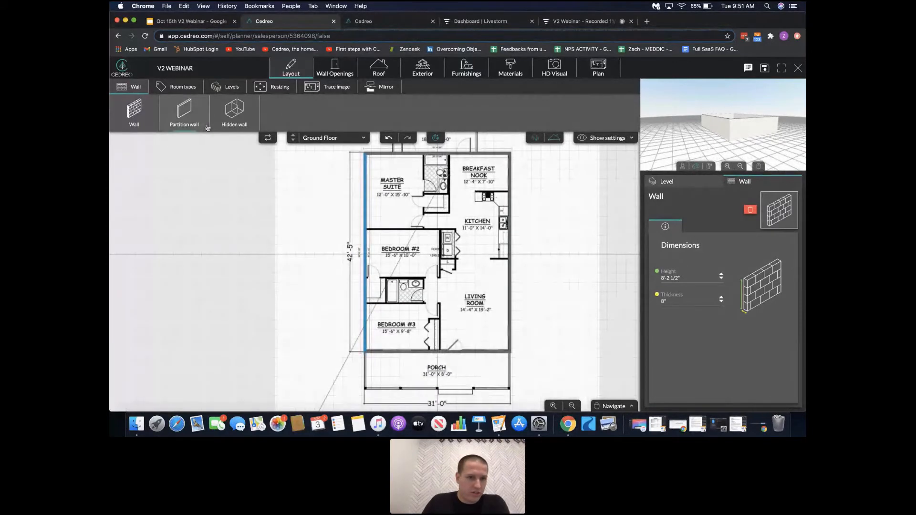
pyautogui.click(181, 115)
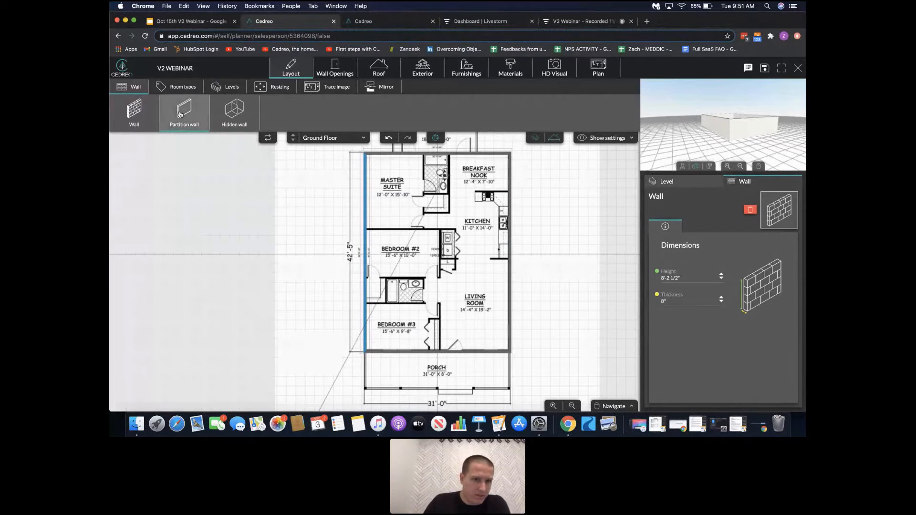
pyautogui.click(365, 229)
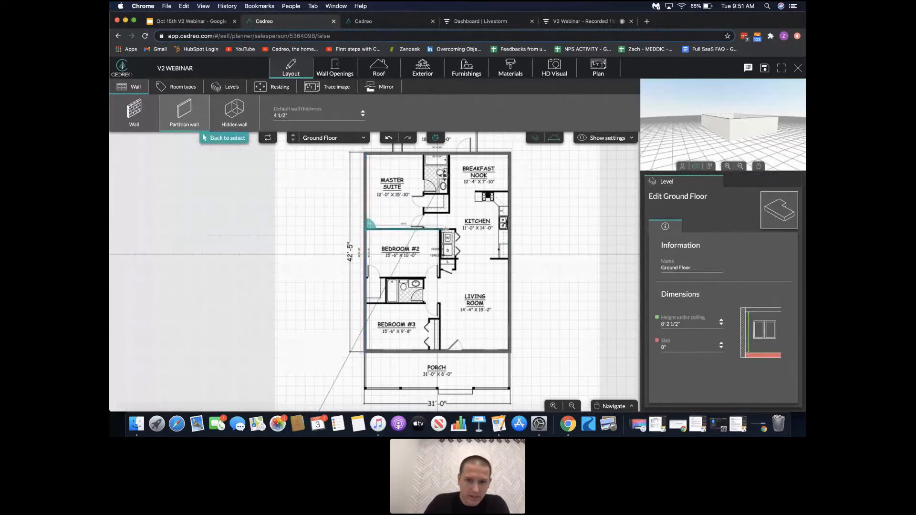
pyautogui.click(453, 230)
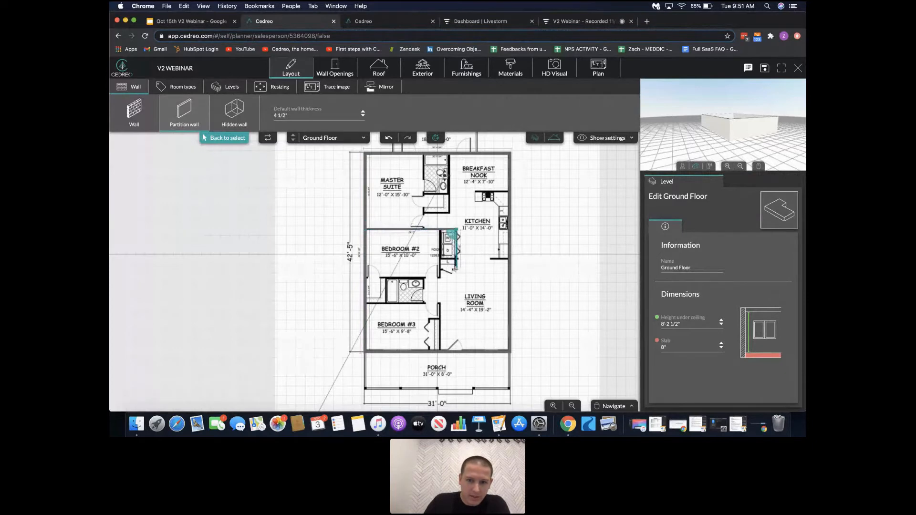
# Step: Finish the laundry closet's partition walls, and enclose Bedroom #2 with 4 1/2" partitions along the closet side and the bathroom side
pyautogui.click(456, 270)
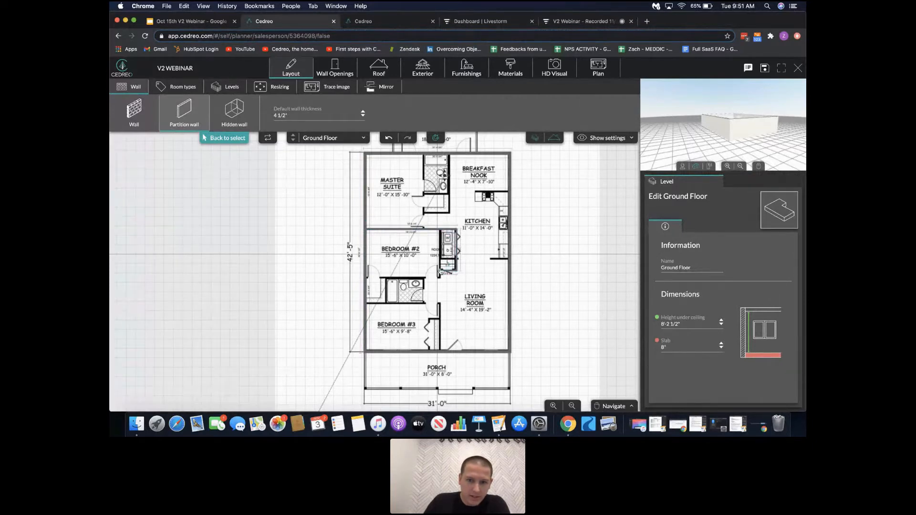
pyautogui.doubleClick(439, 271)
pyautogui.click(184, 112)
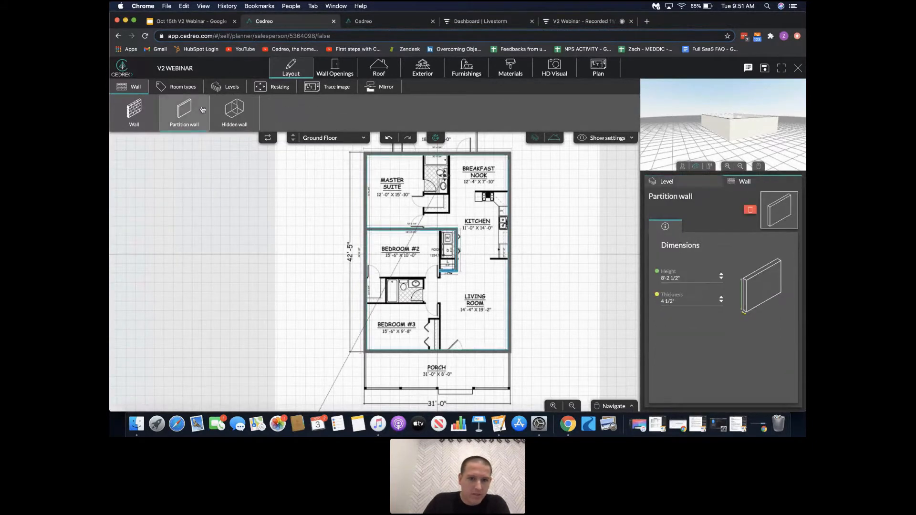
pyautogui.click(440, 231)
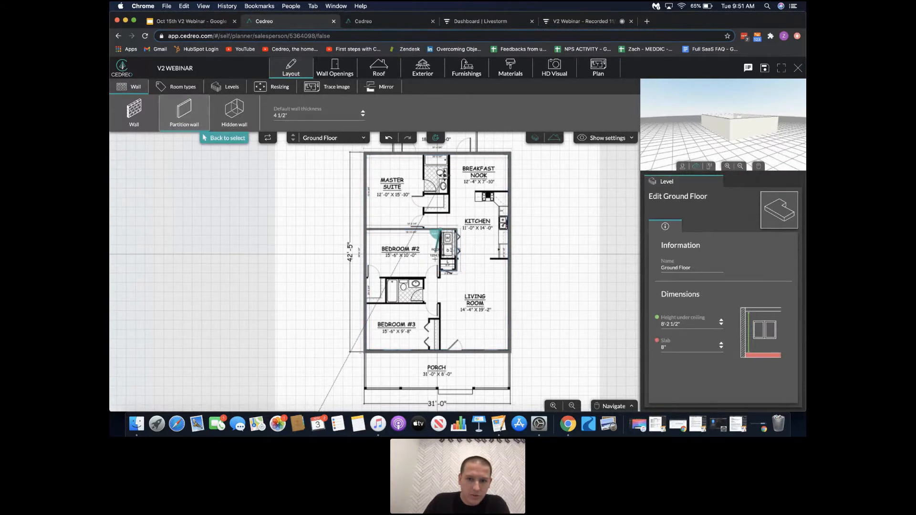
pyautogui.click(440, 277)
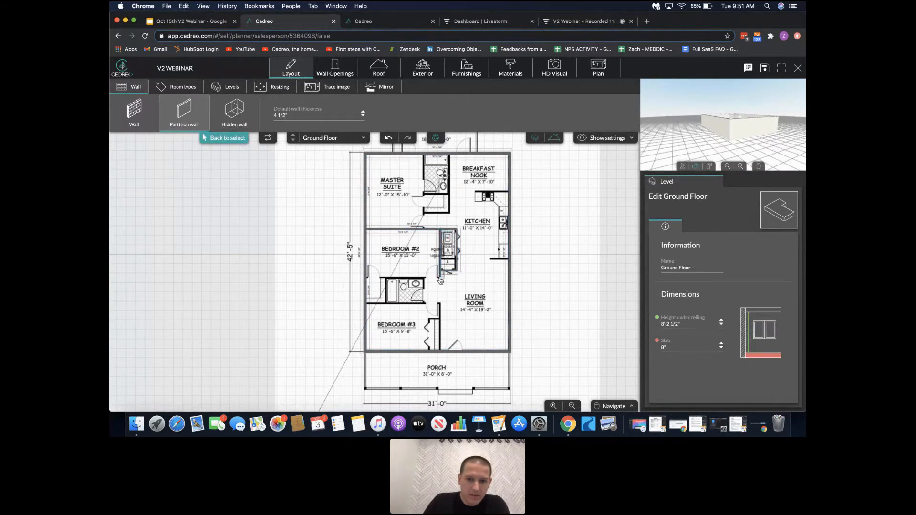
pyautogui.click(367, 277)
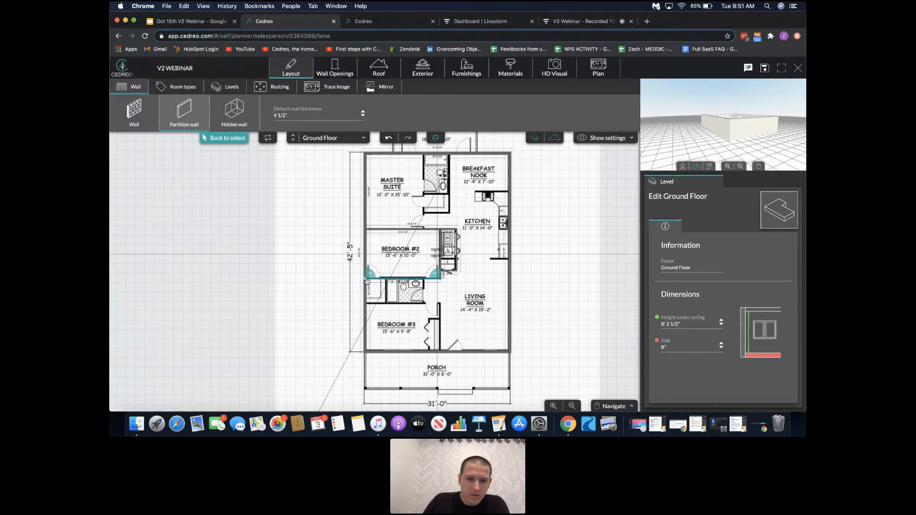
pyautogui.click(367, 280)
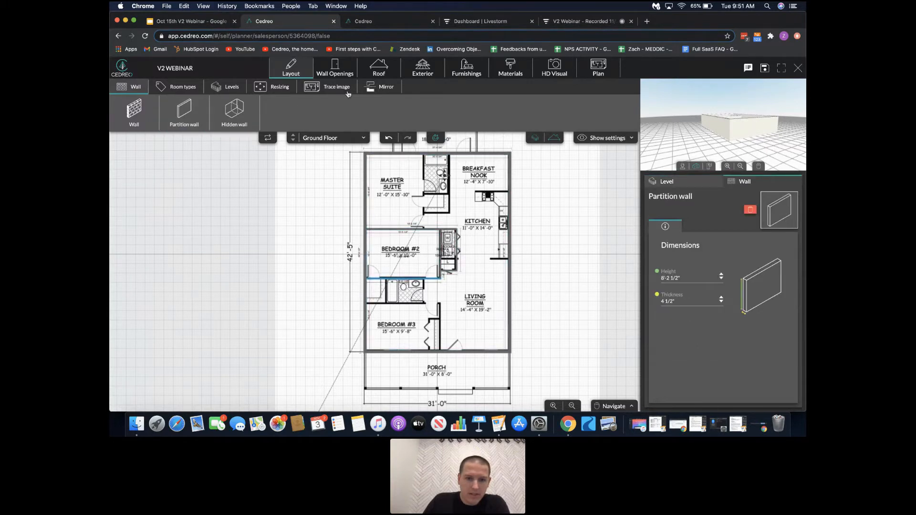
# Step: Draw 4 1/2" partition walls between the bathroom and Bedroom #3 and up the bathroom's door side to Bedroom #2's wall
pyautogui.click(184, 112)
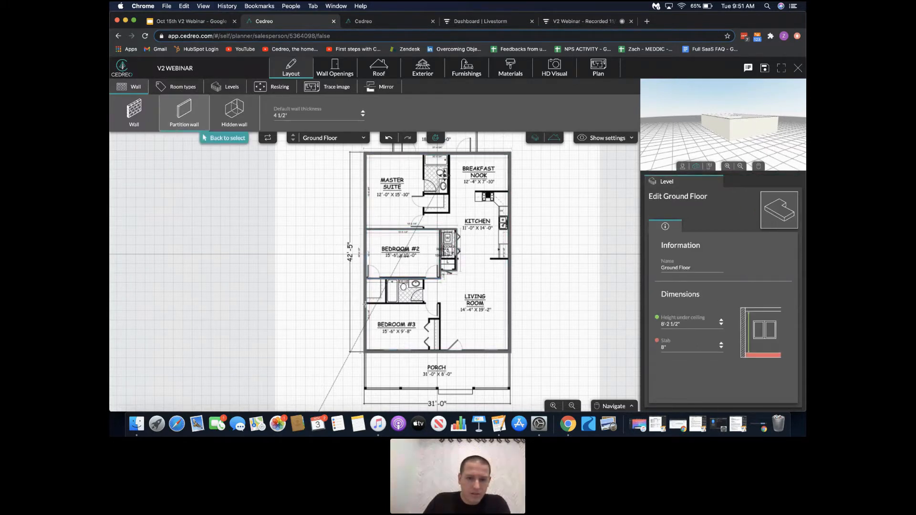
pyautogui.click(366, 302)
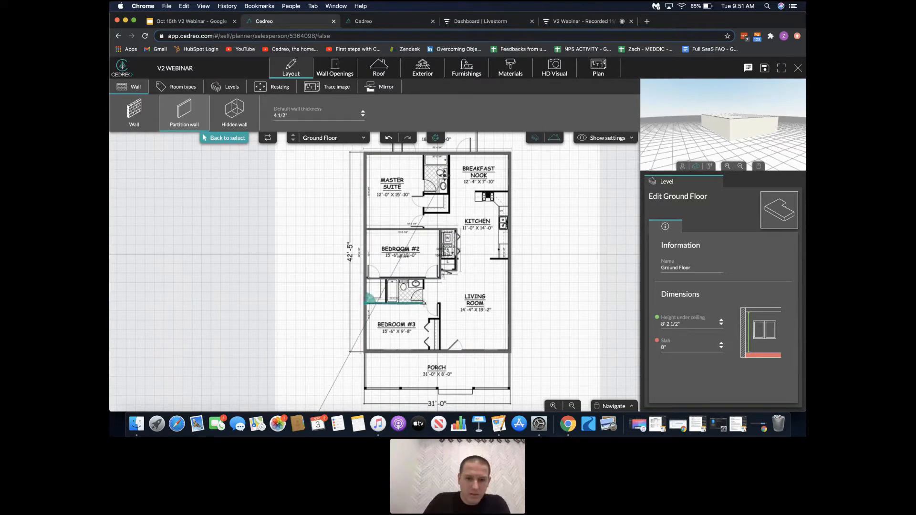
pyautogui.click(425, 303)
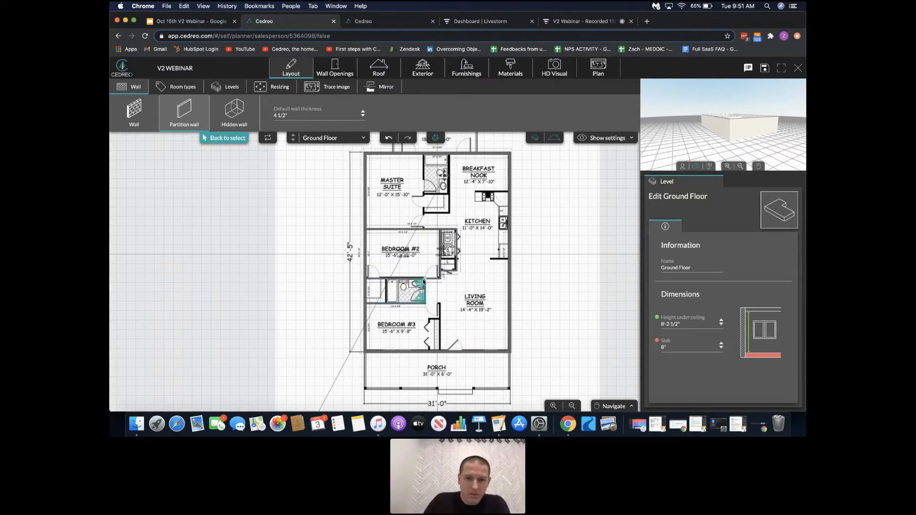
pyautogui.click(424, 280)
pyautogui.moveTo(761, 116)
pyautogui.mouseDown()
pyautogui.moveTo(754, 145)
pyautogui.moveTo(753, 119)
pyautogui.mouseUp()
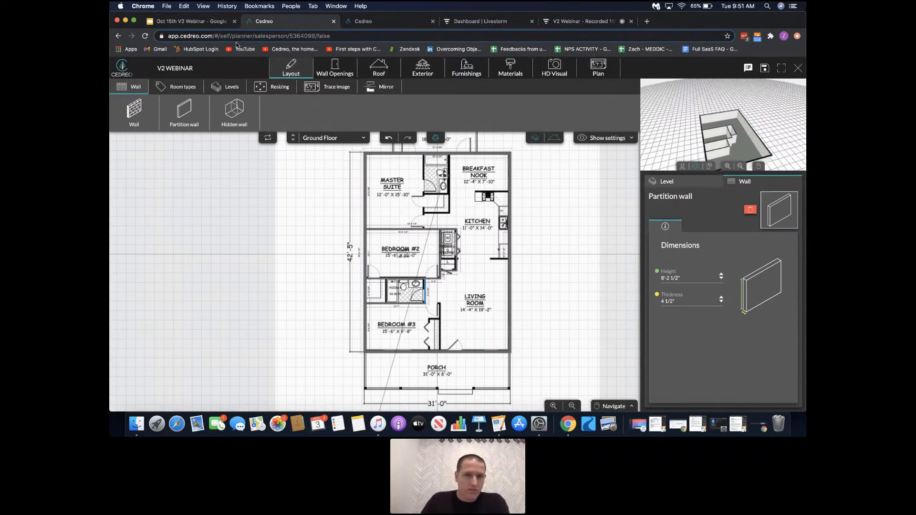
# Step: Try the vertical and horizontal mirror on the plan, returning it to its original orientation each time
pyautogui.click(379, 89)
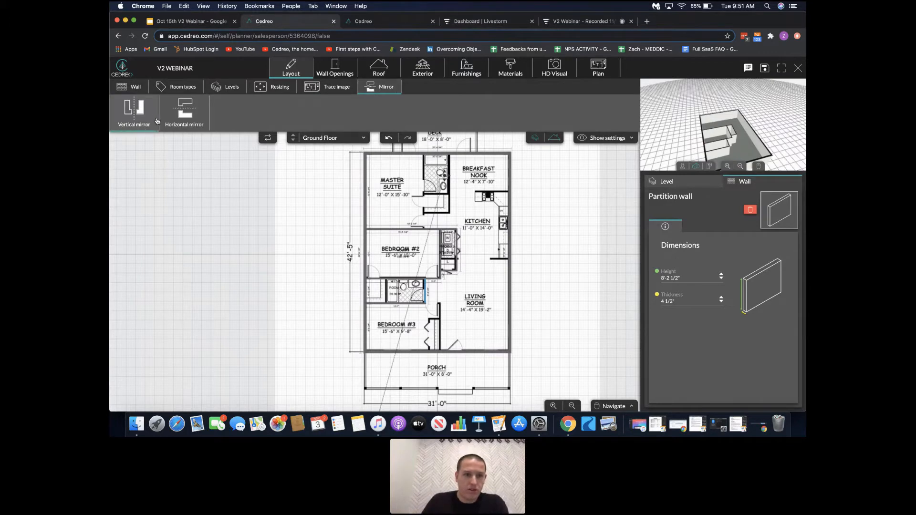
pyautogui.click(132, 119)
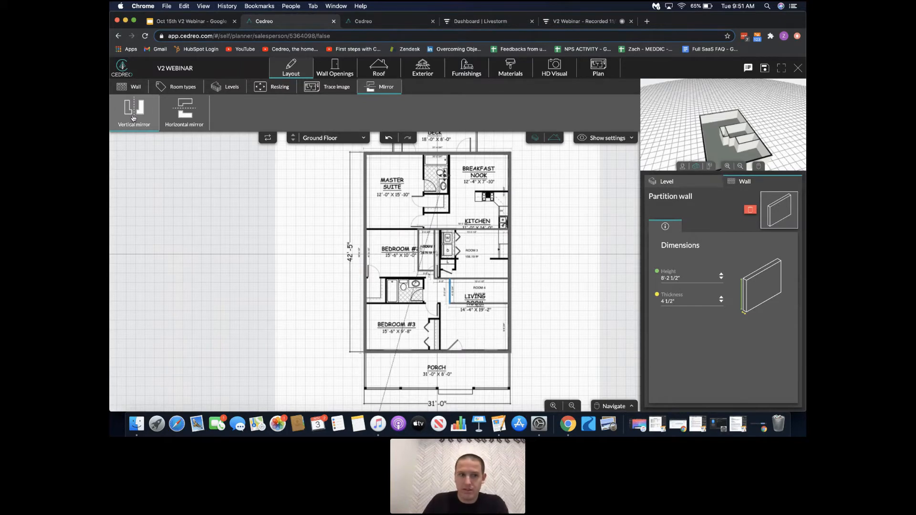
pyautogui.click(133, 118)
pyautogui.click(195, 114)
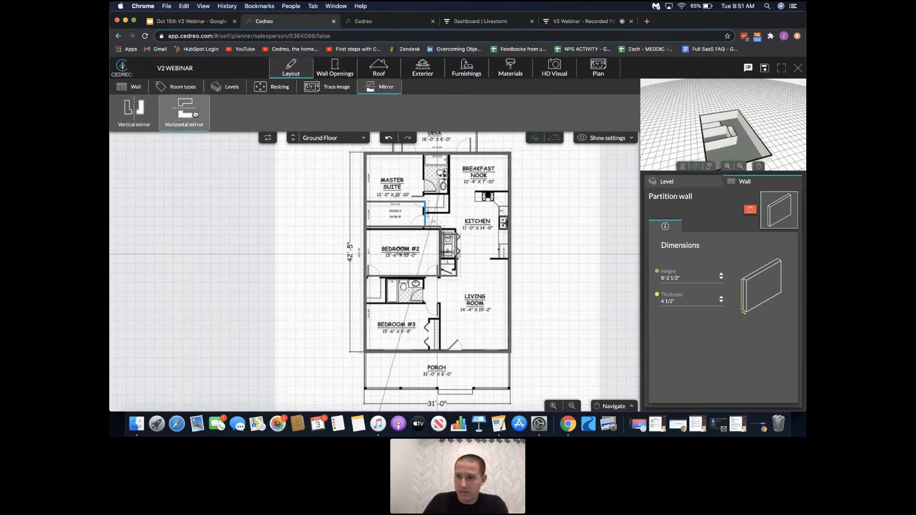
pyautogui.click(195, 113)
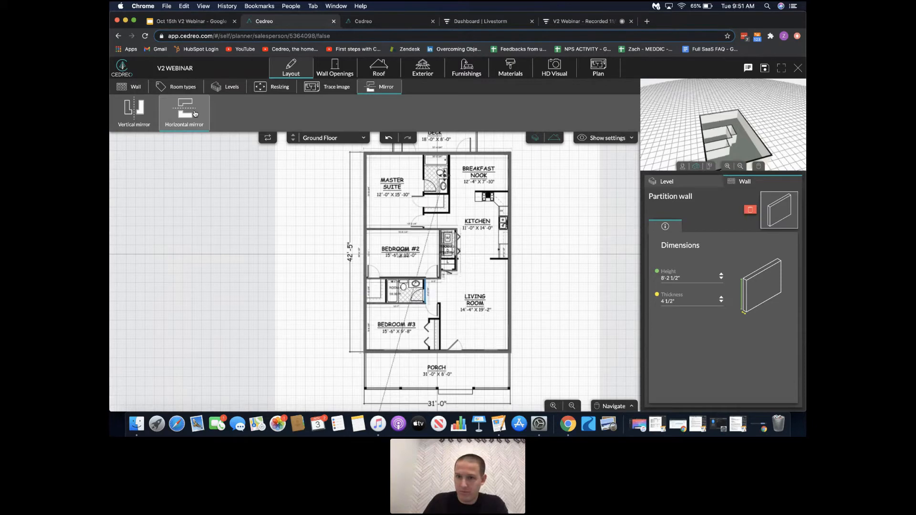
pyautogui.click(196, 113)
pyautogui.click(195, 114)
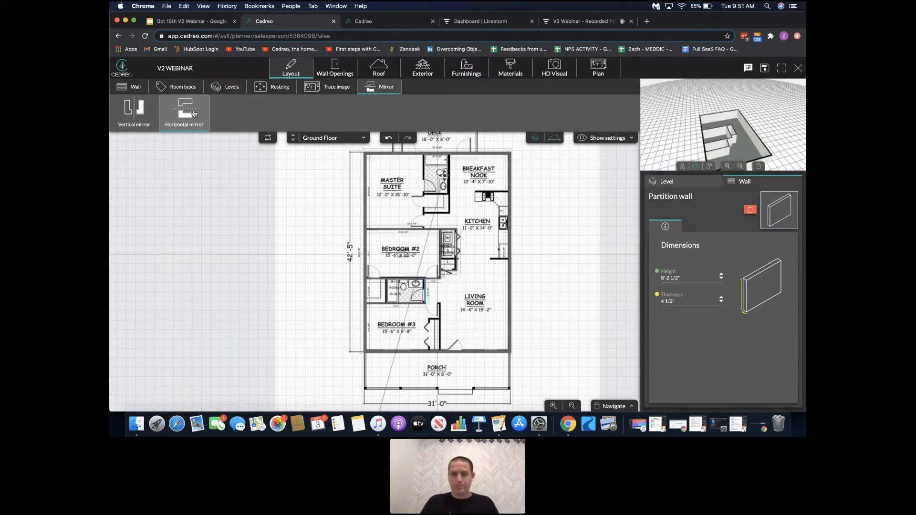
pyautogui.moveTo(723, 142); pyautogui.dragTo(725, 106)
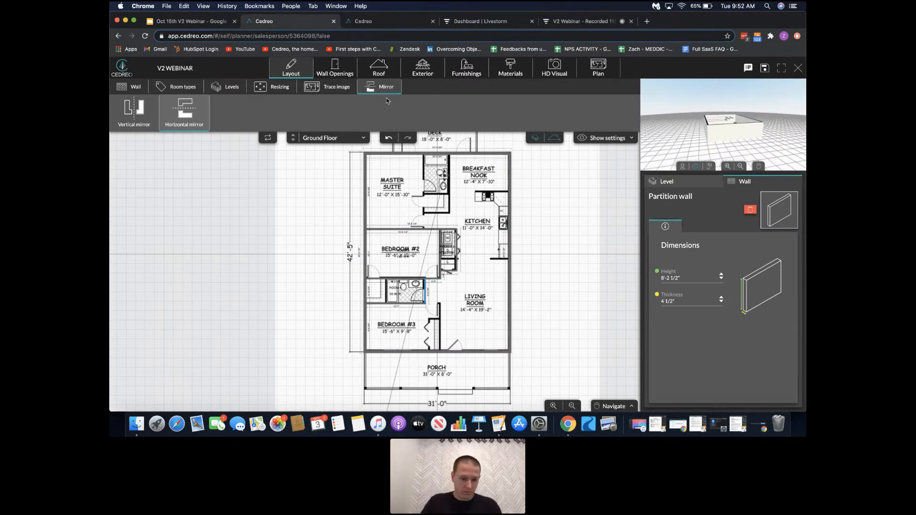
# Step: Add a level above the ground floor and duplicate the walls from the previous floor
pyautogui.click(233, 90)
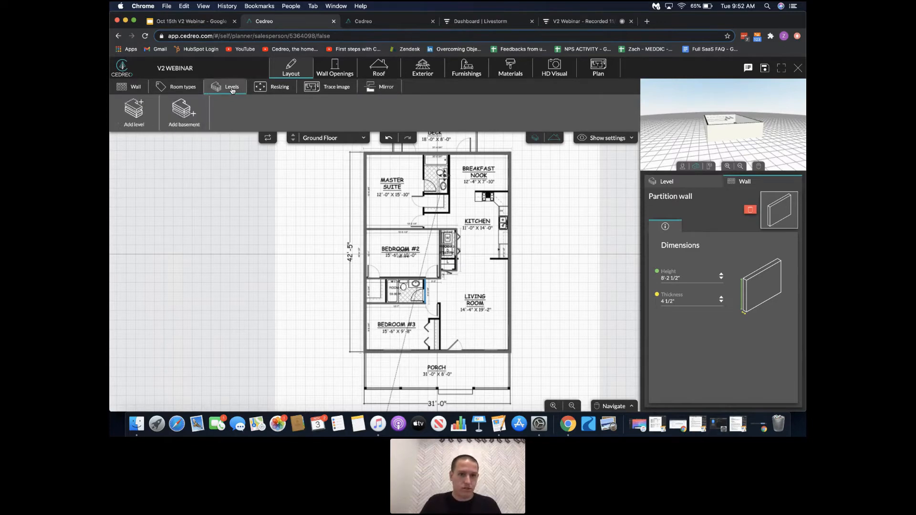
pyautogui.moveTo(556, 253); pyautogui.dragTo(555, 249)
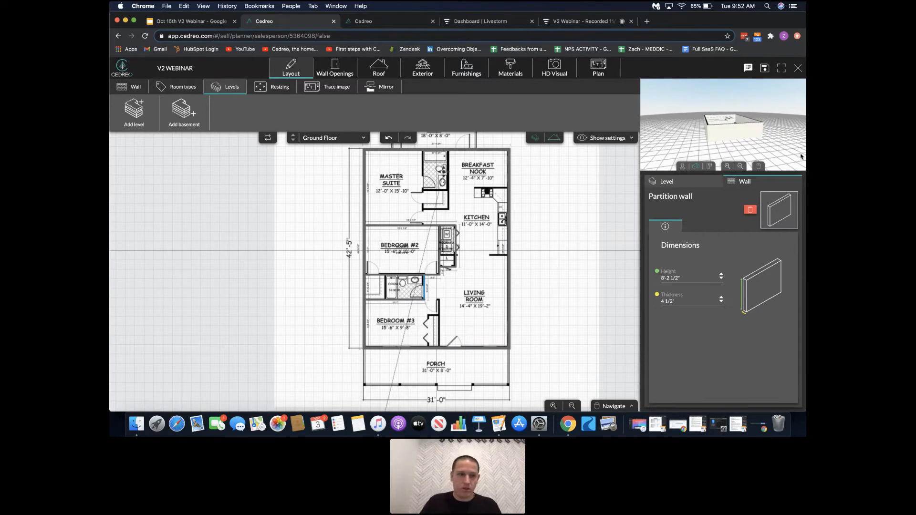
pyautogui.click(135, 115)
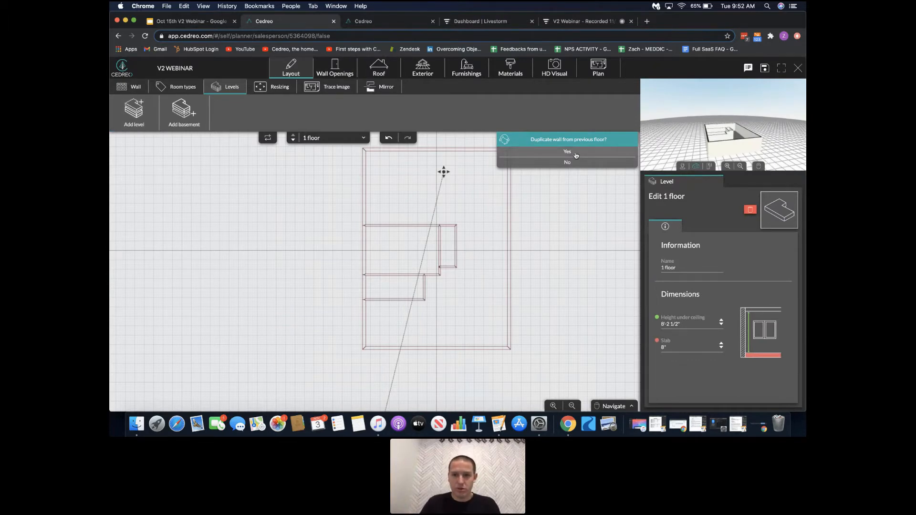
pyautogui.click(576, 153)
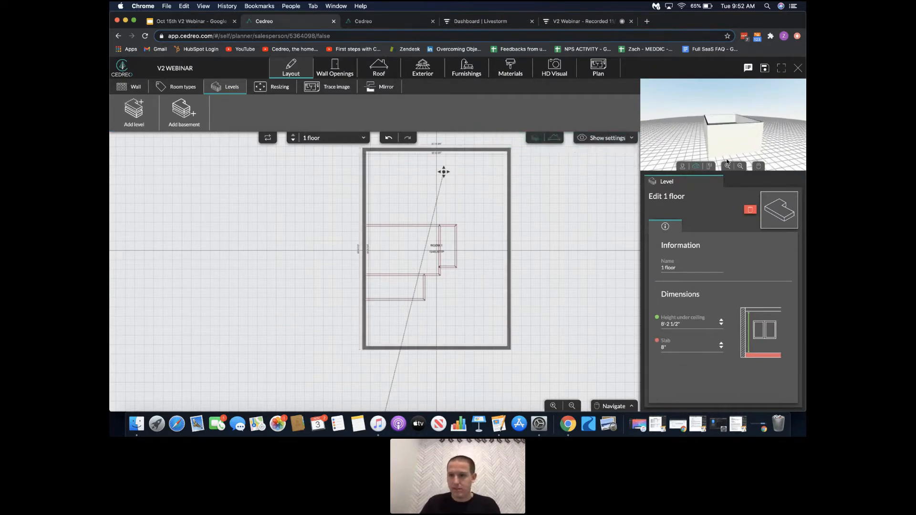
pyautogui.moveTo(733, 120); pyautogui.dragTo(738, 110)
pyautogui.moveTo(523, 204); pyautogui.dragTo(494, 231)
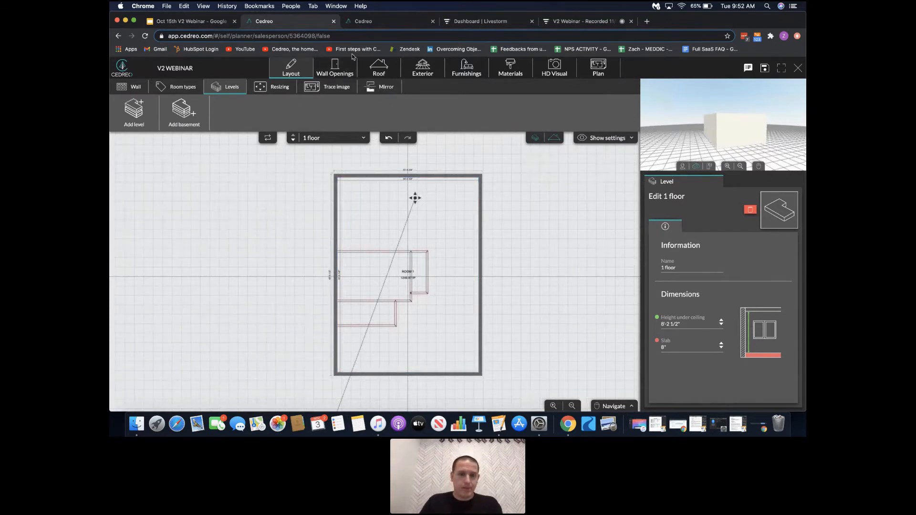
# Step: In the V2 WEBINAR (UPDATED) project, search the openings for "arch" and place a 50 1/2" x 54 1/2" Fixed Rounded Window mid-wall on 1 floor's porch side
pyautogui.click(380, 22)
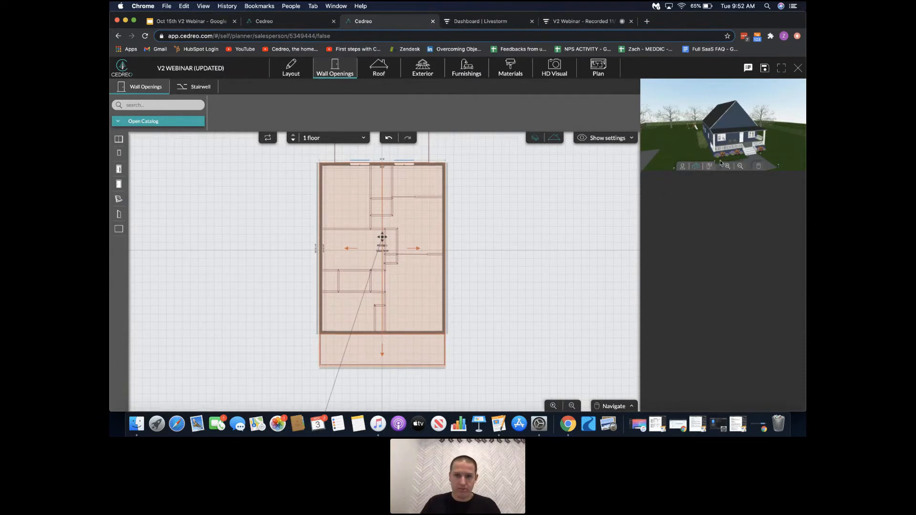
pyautogui.scroll(5, 749, 137)
pyautogui.moveTo(749, 137); pyautogui.dragTo(746, 109)
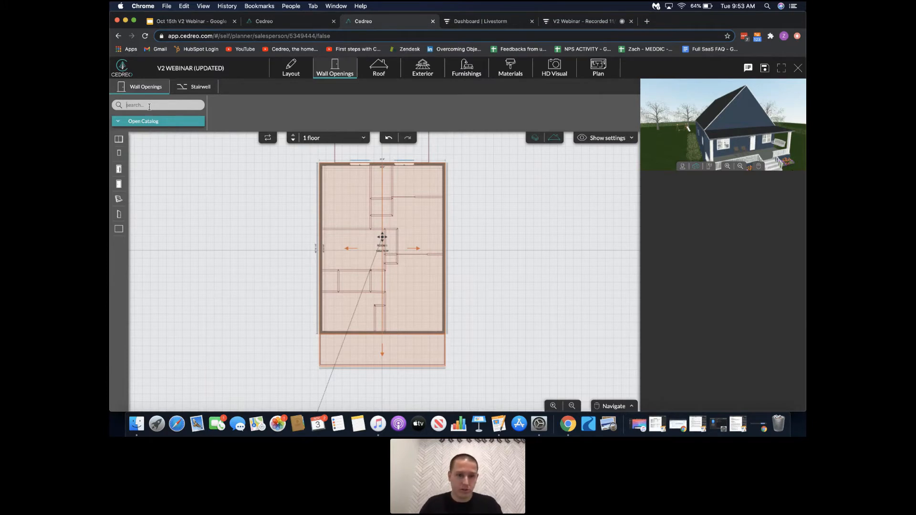
pyautogui.write('arch')
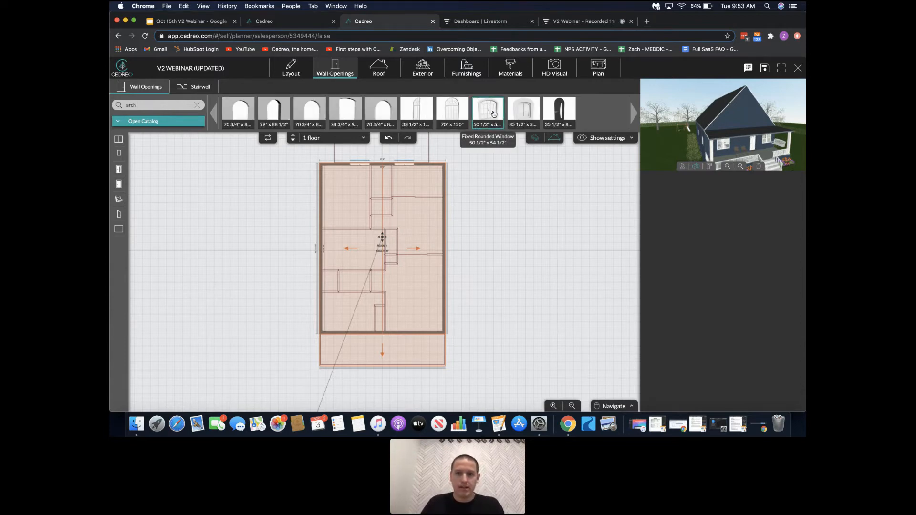
pyautogui.click(494, 112)
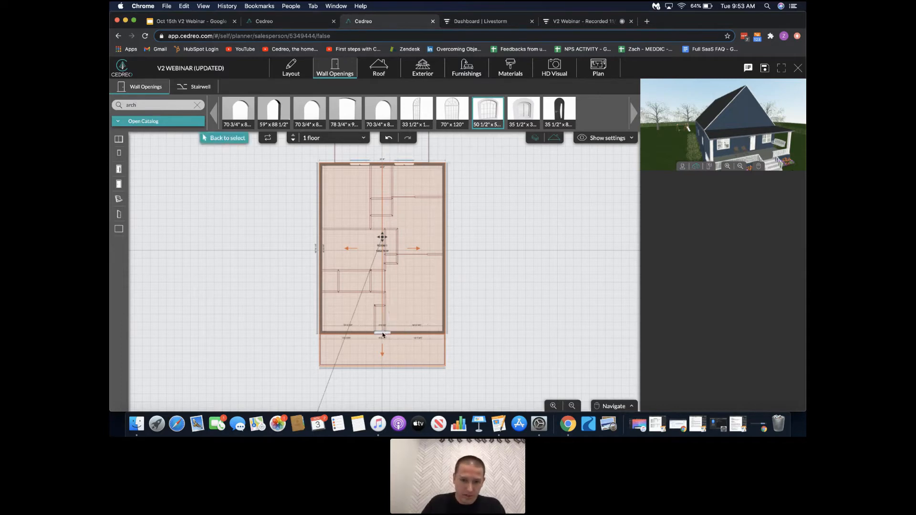
pyautogui.click(382, 335)
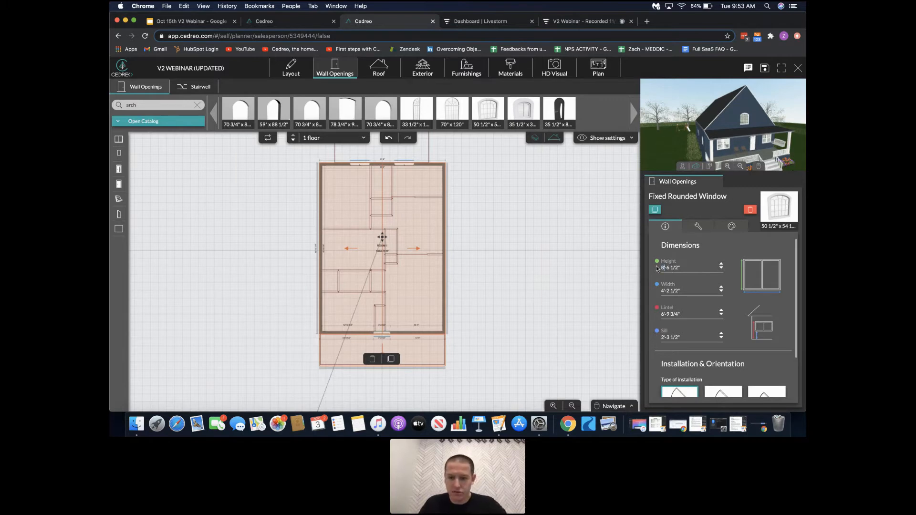
# Step: Set the rounded window's height to 8'-6 1/2" and its width to 7'-2 1/2"
pyautogui.press('Return')
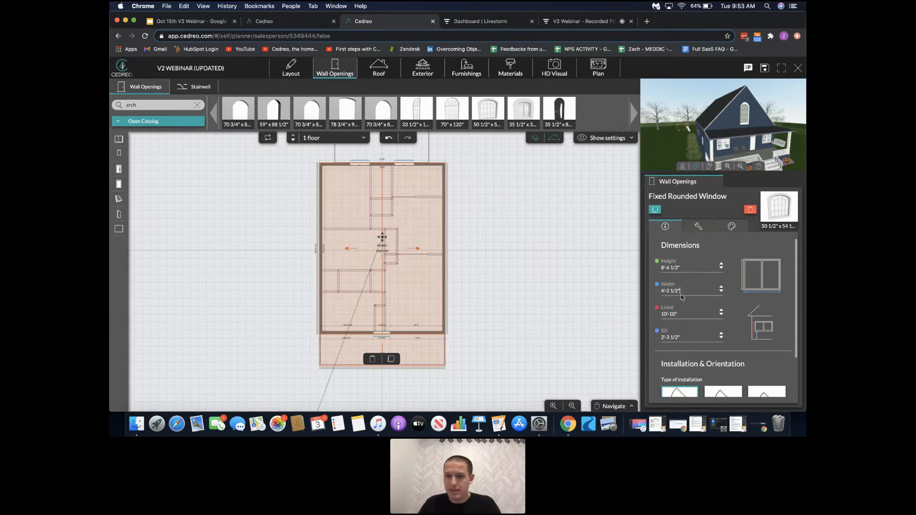
pyautogui.press('BackSpace')
pyautogui.write('7')
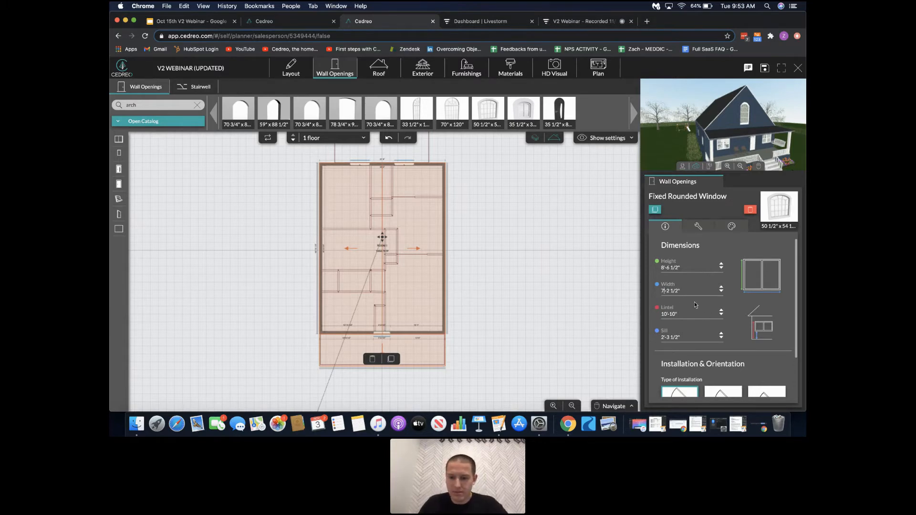
pyautogui.moveTo(785, 120)
pyautogui.mouseDown()
pyautogui.moveTo(775, 121)
pyautogui.moveTo(789, 118)
pyautogui.mouseUp()
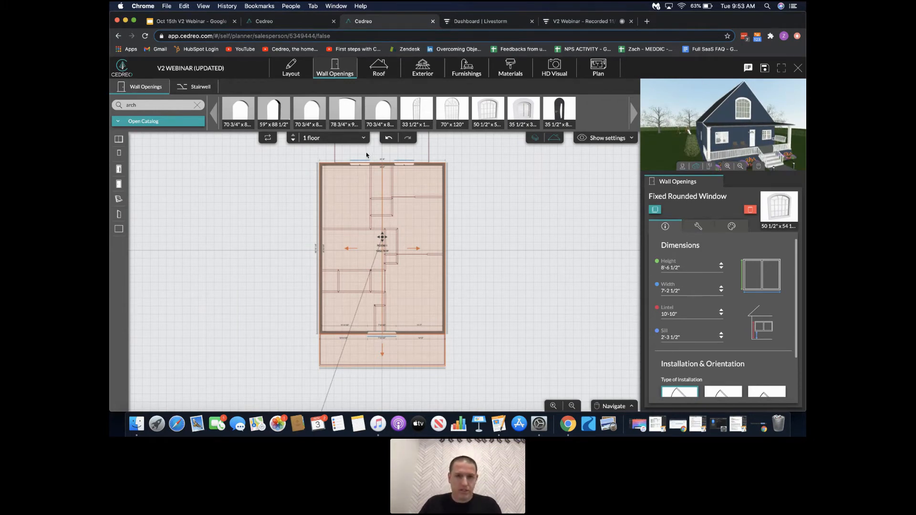
# Step: On the Ground Floor, set the outside frame of the double hung window beside the front door to RAL 9005 Black Sandblasted
pyautogui.click(362, 138)
pyautogui.click(349, 159)
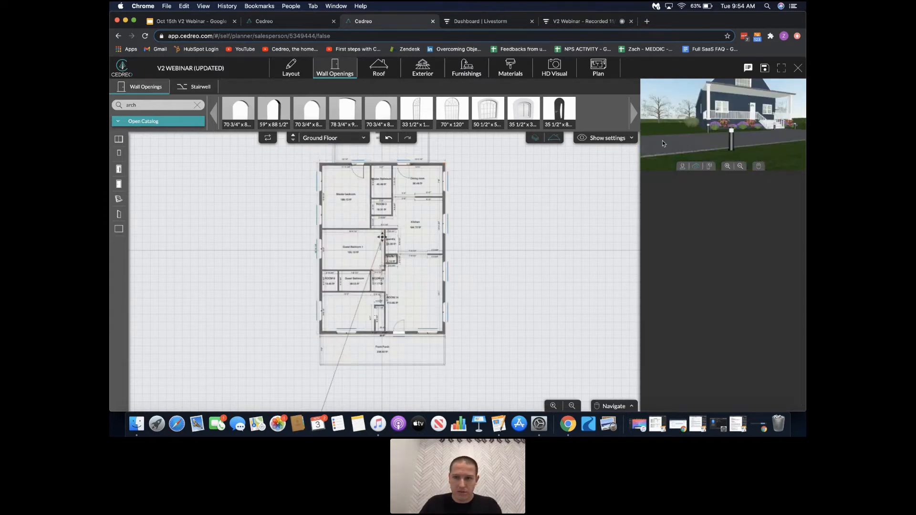
pyautogui.moveTo(769, 137)
pyautogui.mouseDown()
pyautogui.moveTo(776, 148)
pyautogui.moveTo(766, 117)
pyautogui.moveTo(748, 119)
pyautogui.moveTo(760, 115)
pyautogui.mouseUp()
pyautogui.scroll(6, 775, 143)
pyautogui.scroll(-1, 760, 116)
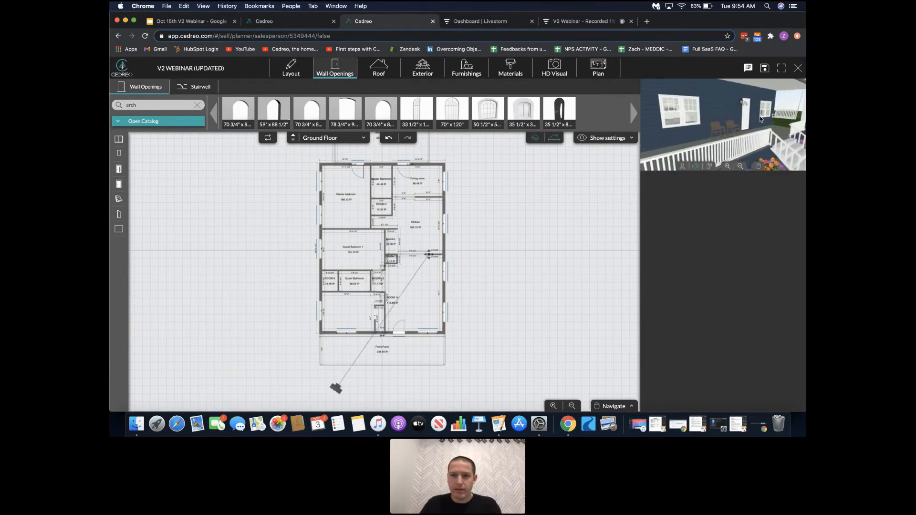
pyautogui.click(431, 335)
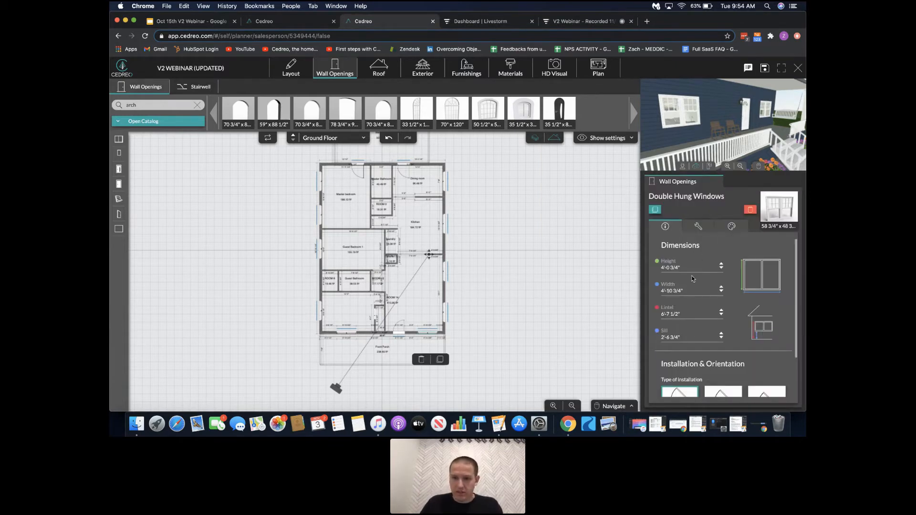
pyautogui.click(730, 228)
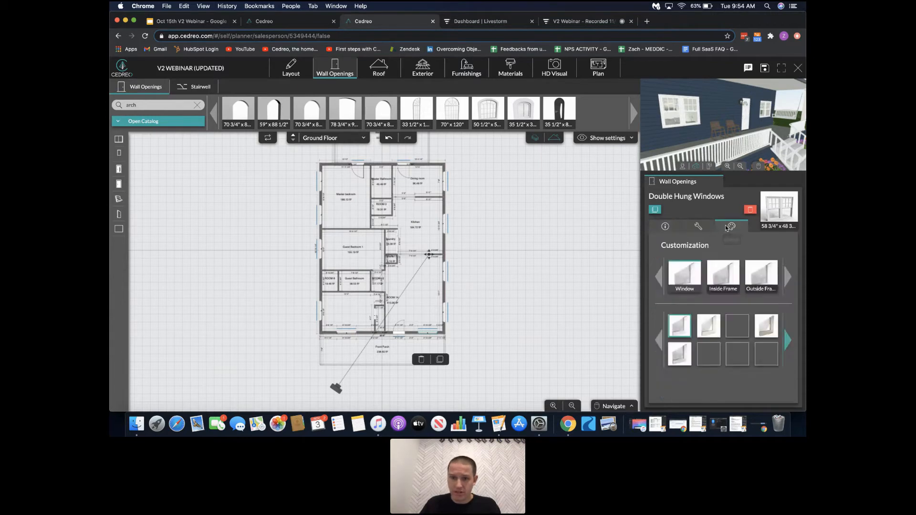
pyautogui.click(762, 273)
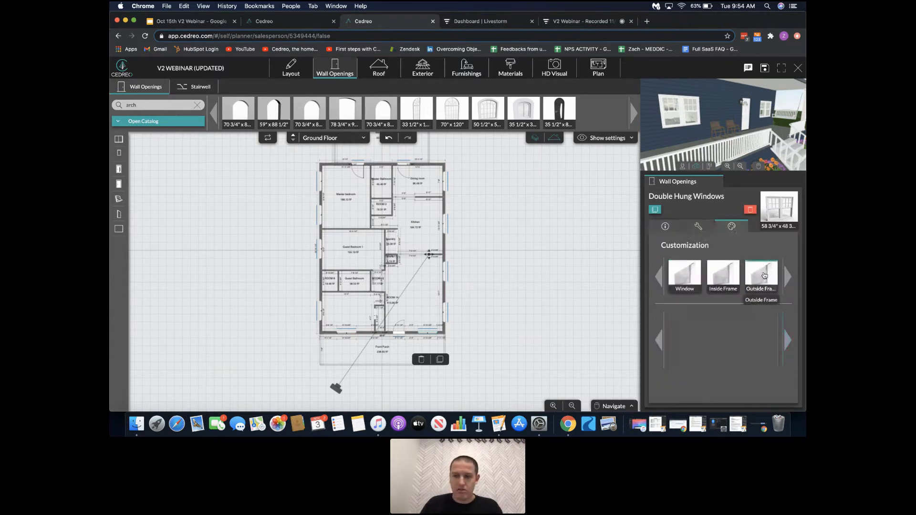
pyautogui.click(788, 342)
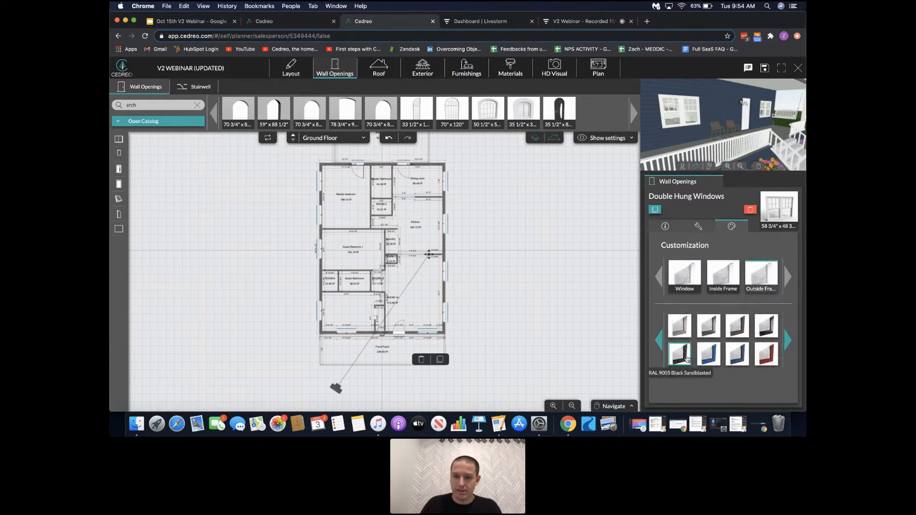
pyautogui.click(689, 358)
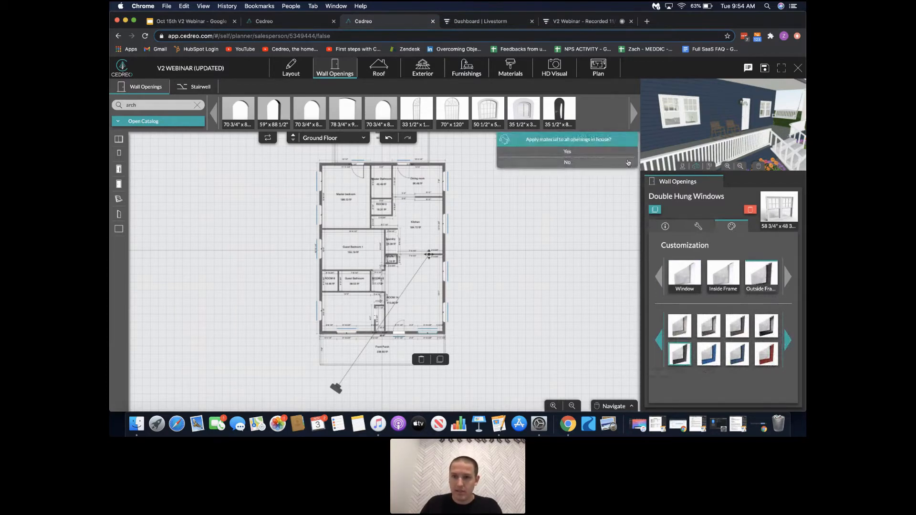
# Step: Examine the double hung windows and the front door along the porch wall in the 3D view
pyautogui.moveTo(774, 121); pyautogui.dragTo(759, 129)
pyautogui.scroll(5, 761, 127)
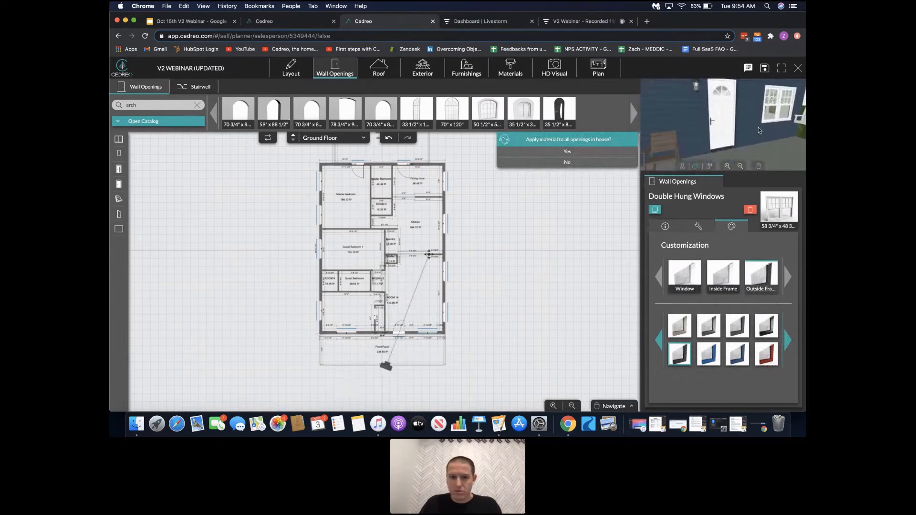
pyautogui.moveTo(759, 130); pyautogui.dragTo(782, 129)
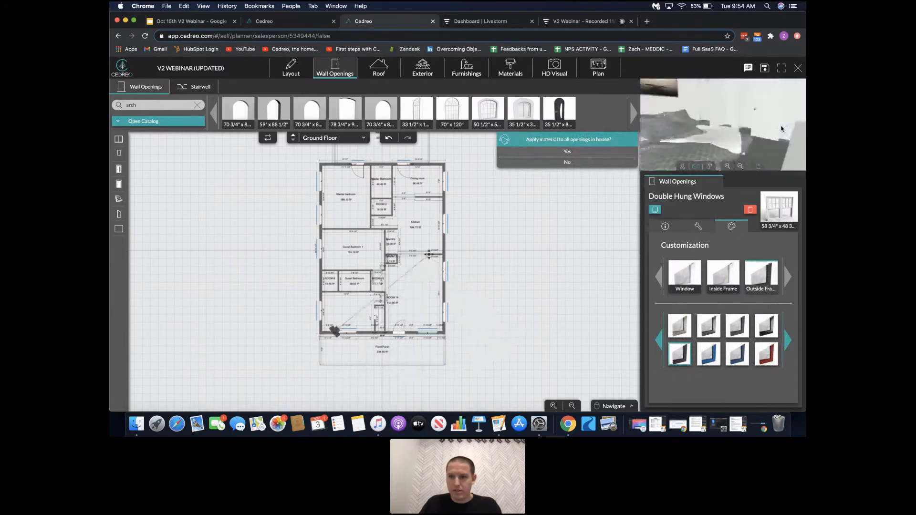
pyautogui.scroll(-5, 782, 128)
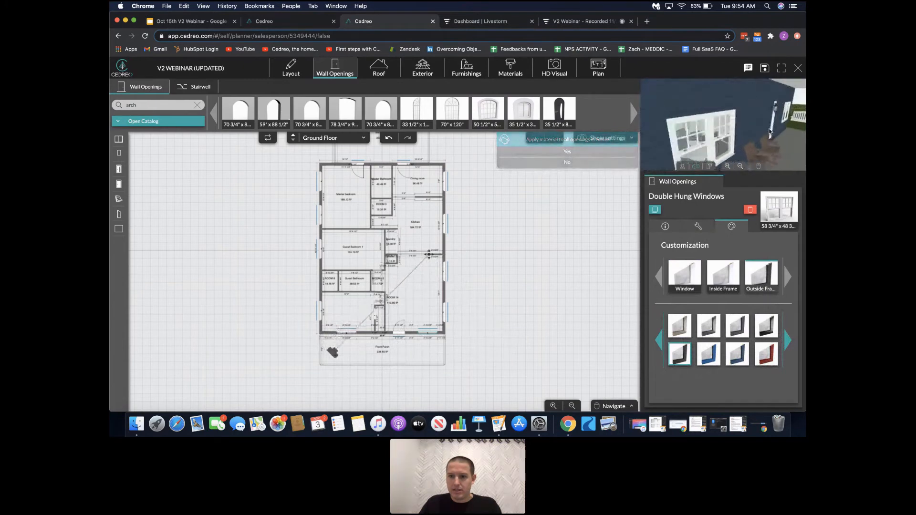
pyautogui.scroll(-8, 767, 131)
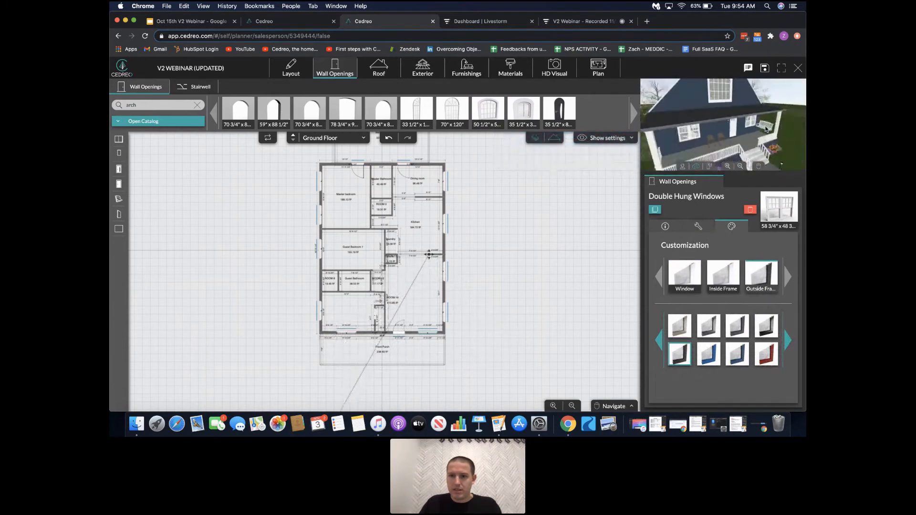
pyautogui.moveTo(765, 129); pyautogui.dragTo(774, 148)
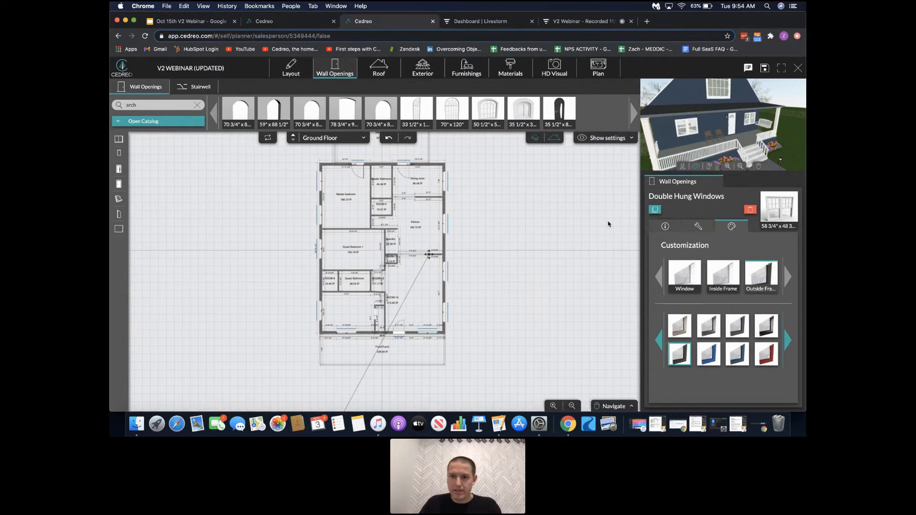
pyautogui.click(424, 335)
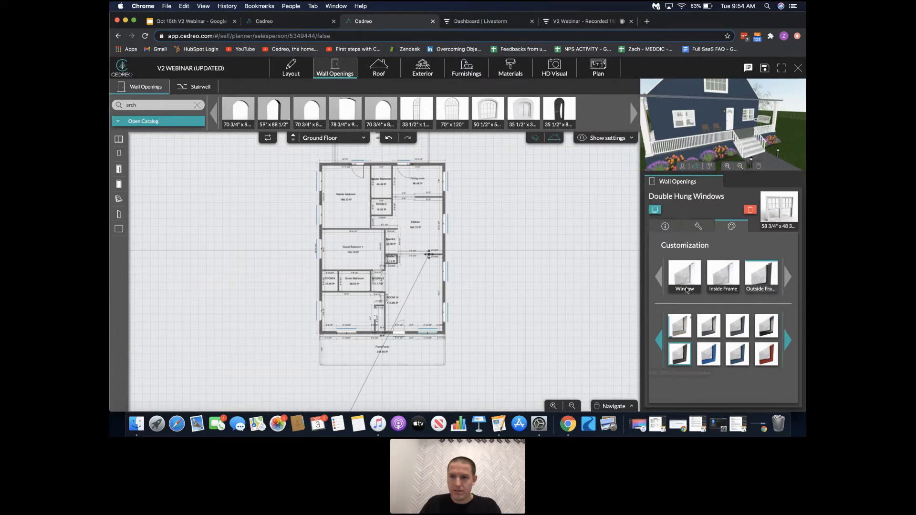
pyautogui.scroll(5, 728, 143)
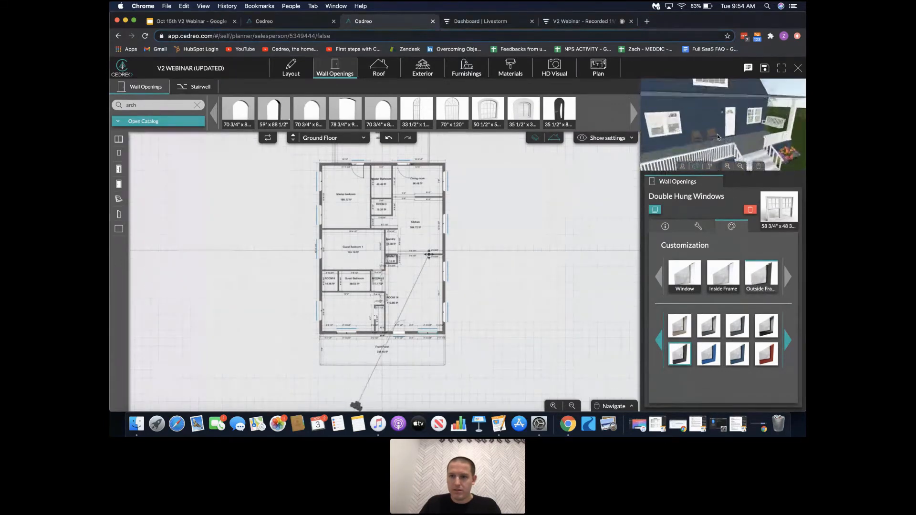
pyautogui.moveTo(729, 130); pyautogui.dragTo(713, 131)
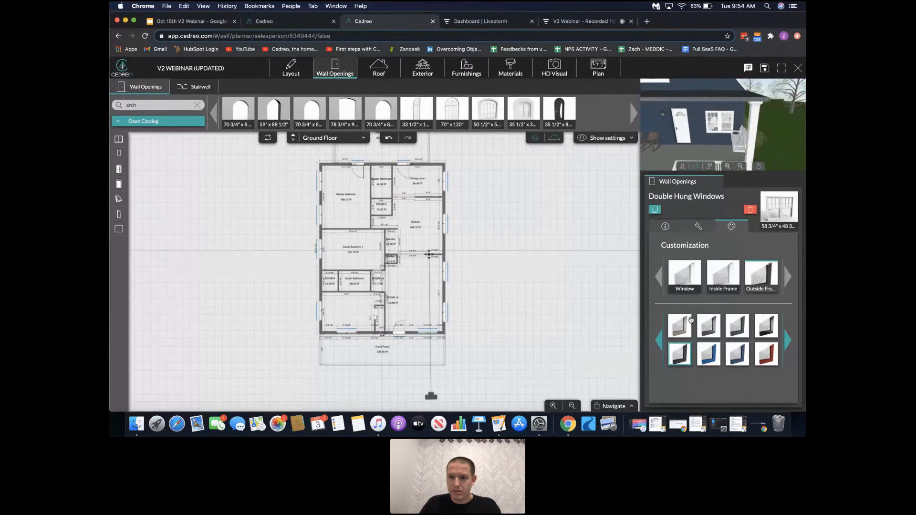
# Step: Set the same double hung window's inside frame to black and apply the material to all openings in the house
pyautogui.click(729, 276)
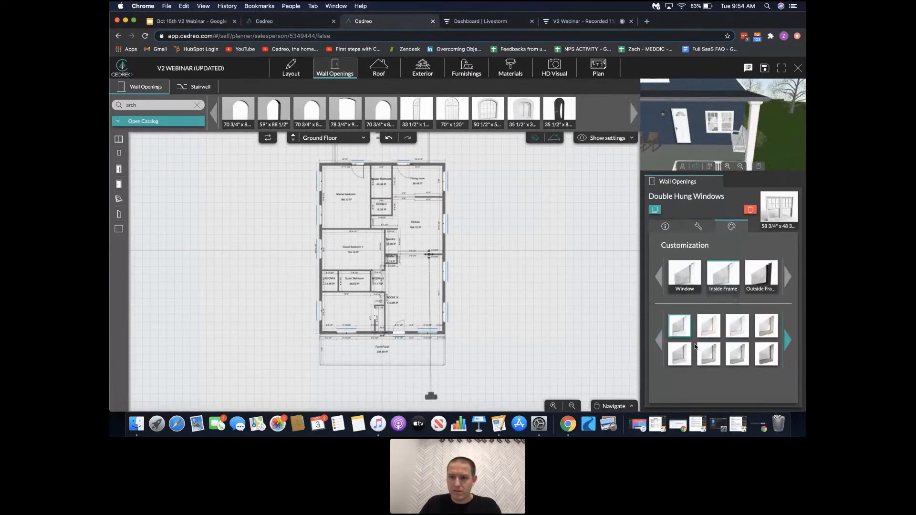
pyautogui.click(789, 339)
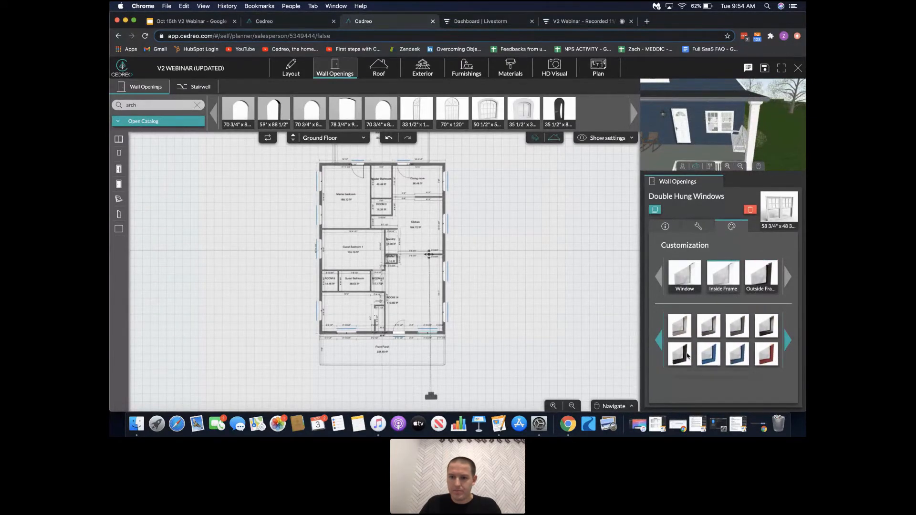
pyautogui.click(679, 354)
pyautogui.scroll(5, 724, 134)
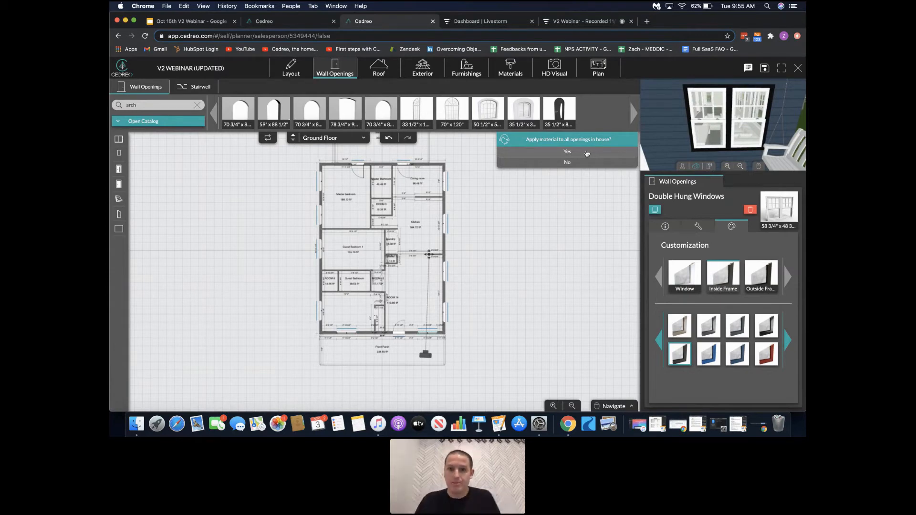
pyautogui.click(587, 154)
# Step: Inspect the frame finish on the other porch-side windows in the 3D view
pyautogui.moveTo(673, 125)
pyautogui.mouseDown()
pyautogui.moveTo(716, 128)
pyautogui.moveTo(696, 129)
pyautogui.mouseUp()
pyautogui.scroll(-5, 715, 128)
pyautogui.scroll(-4, 715, 129)
pyautogui.scroll(5, 696, 128)
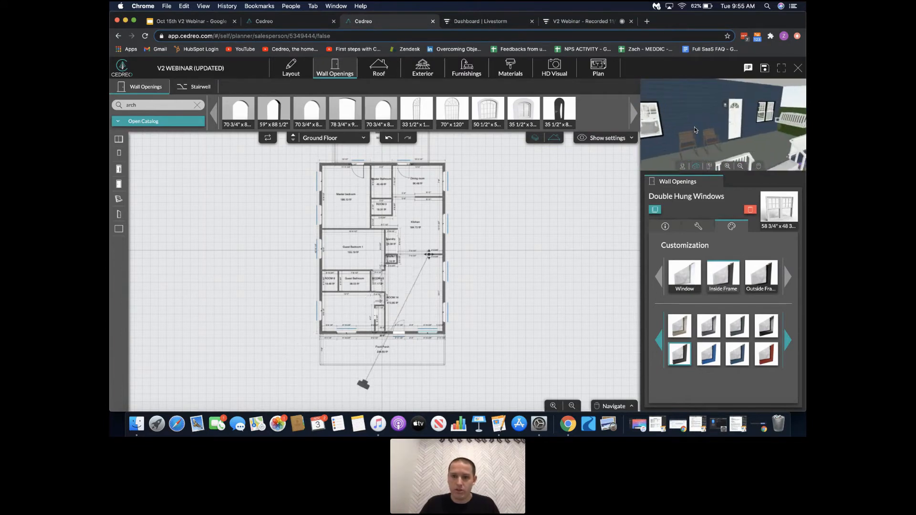
pyautogui.moveTo(700, 129); pyautogui.dragTo(713, 132, button='right')
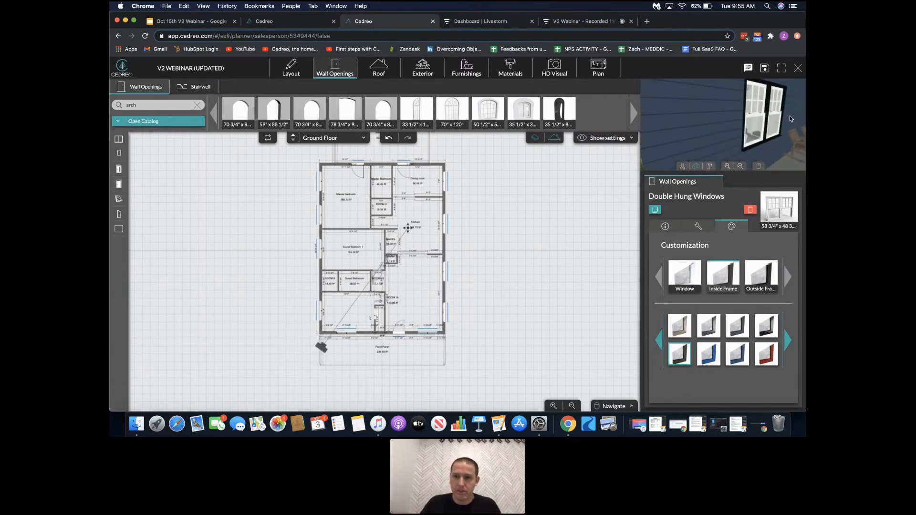
# Step: Undo the black frame finish on the openings and review the front of the house in 3D
pyautogui.moveTo(789, 116)
pyautogui.mouseDown()
pyautogui.moveTo(745, 117)
pyautogui.moveTo(774, 116)
pyautogui.moveTo(766, 127)
pyautogui.mouseUp()
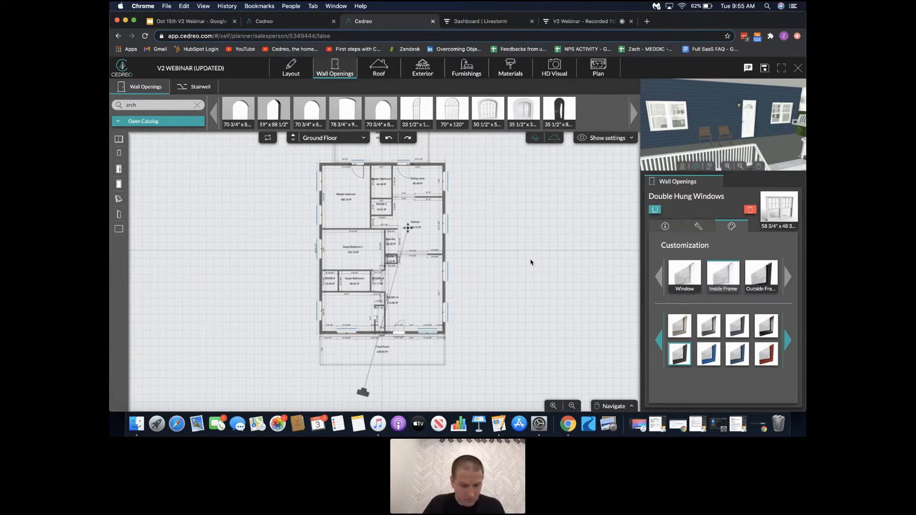
pyautogui.scroll(-5, 753, 113)
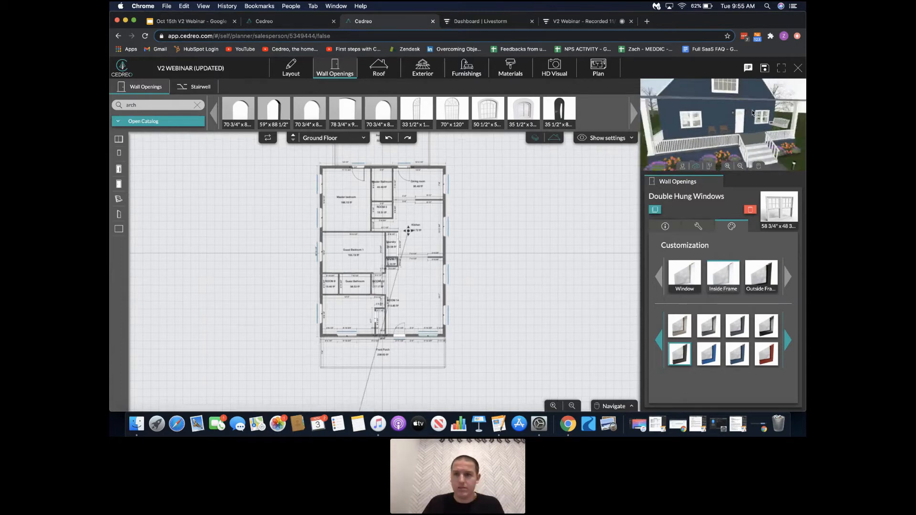
pyautogui.moveTo(753, 113); pyautogui.dragTo(760, 110)
pyautogui.scroll(-4, 763, 113)
pyautogui.scroll(-3, 763, 114)
pyautogui.scroll(5, 761, 112)
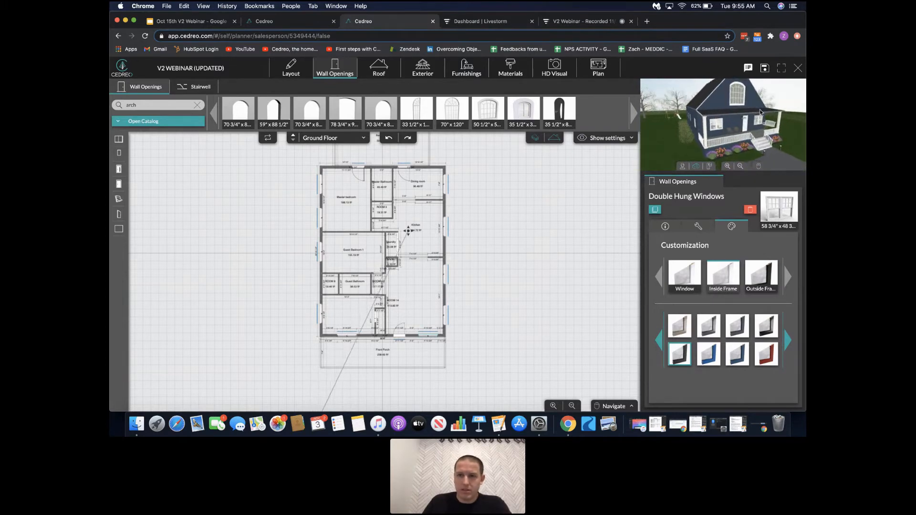
# Step: Switch to the V2 WEBINAR project, open its wall openings and activate the repeat action option
pyautogui.click(273, 22)
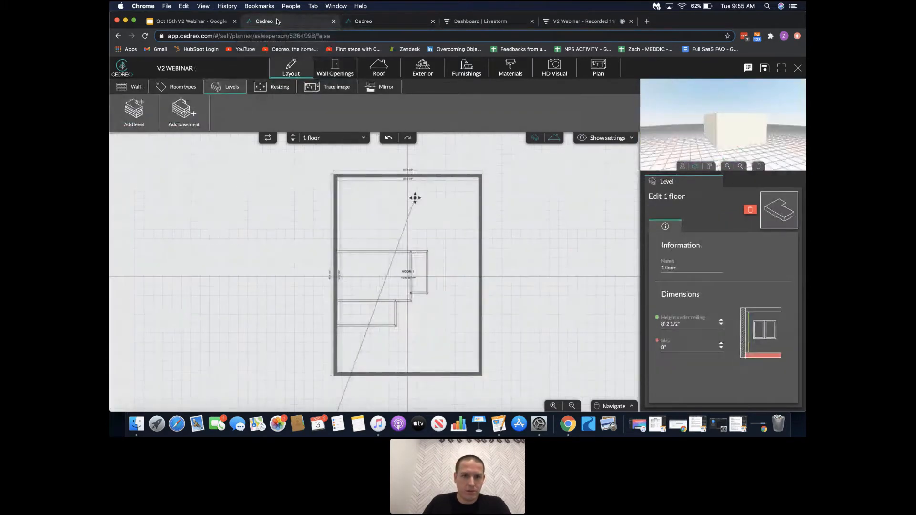
pyautogui.moveTo(759, 113); pyautogui.dragTo(759, 120)
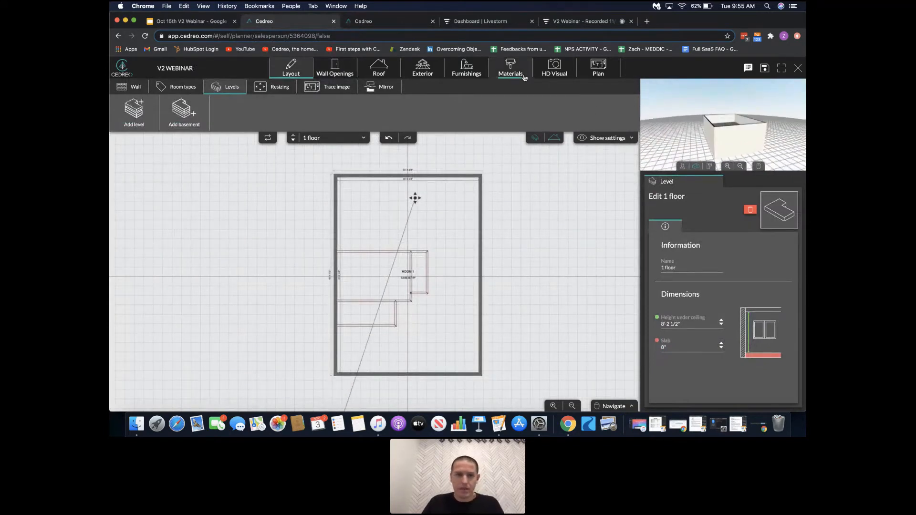
pyautogui.click(349, 66)
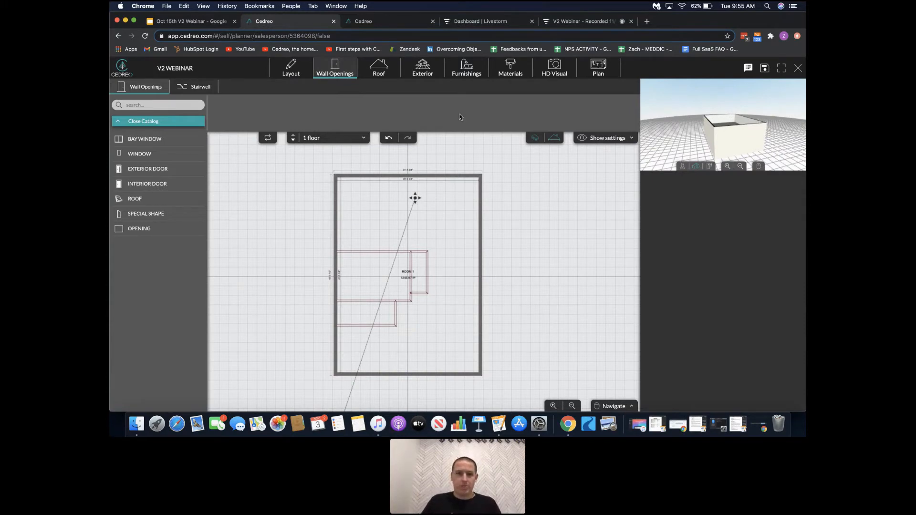
pyautogui.click(165, 122)
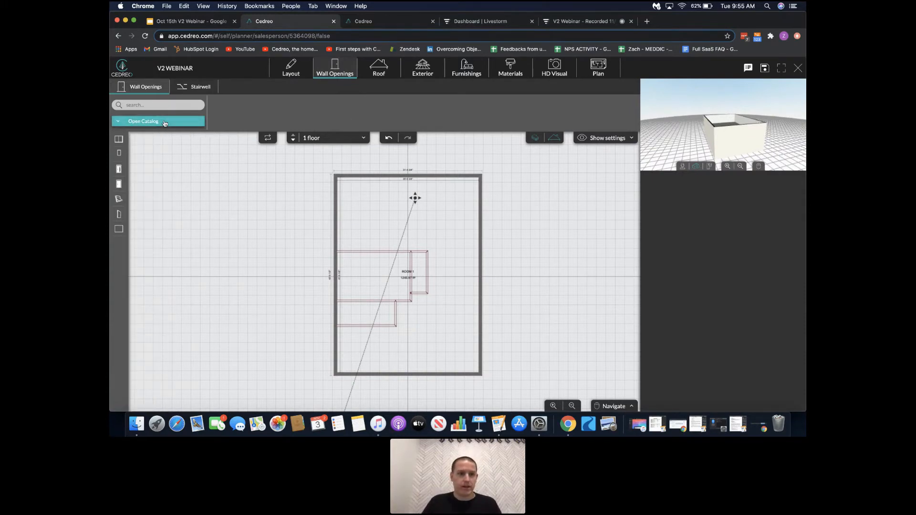
pyautogui.click(164, 122)
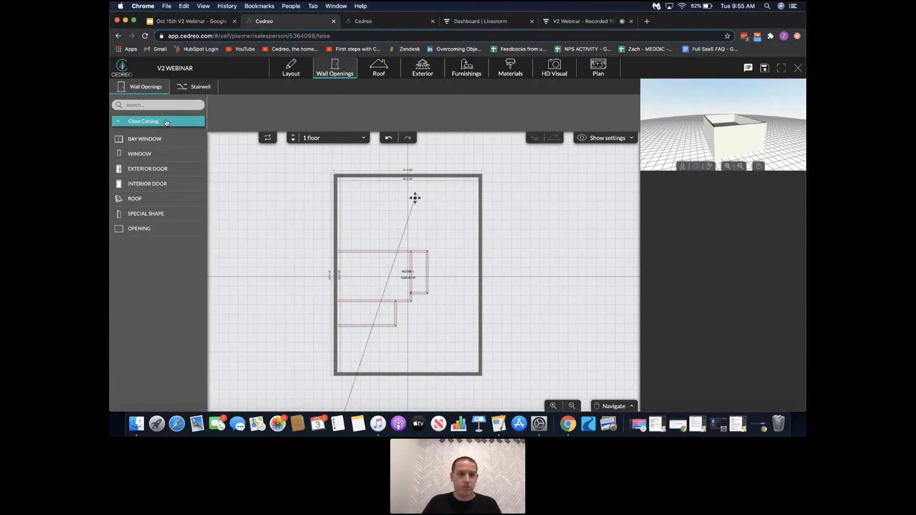
pyautogui.click(270, 139)
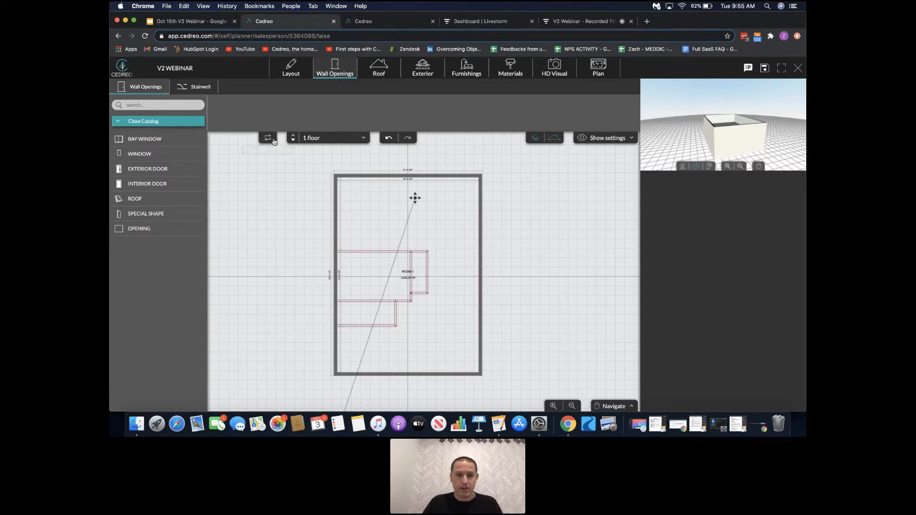
pyautogui.click(269, 141)
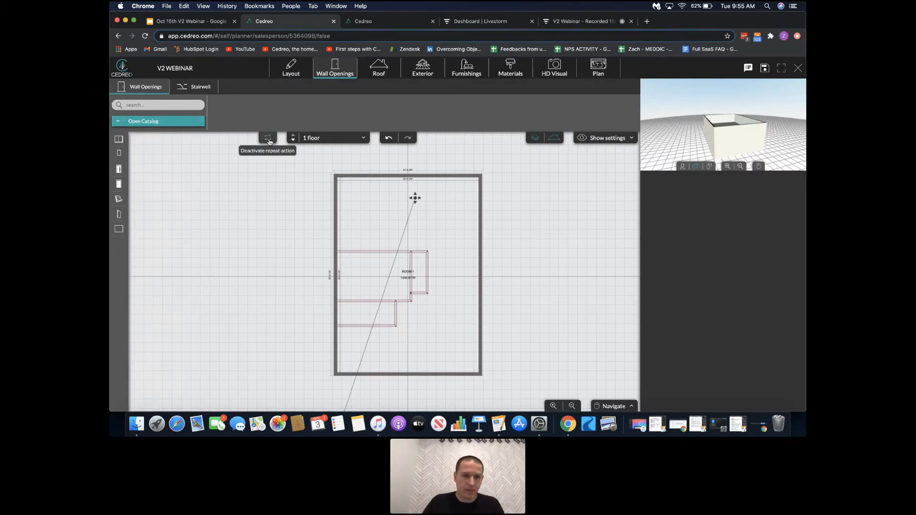
# Step: Switch the plan to the ground floor and list the double hung windows in the wall openings catalog
pyautogui.click(156, 122)
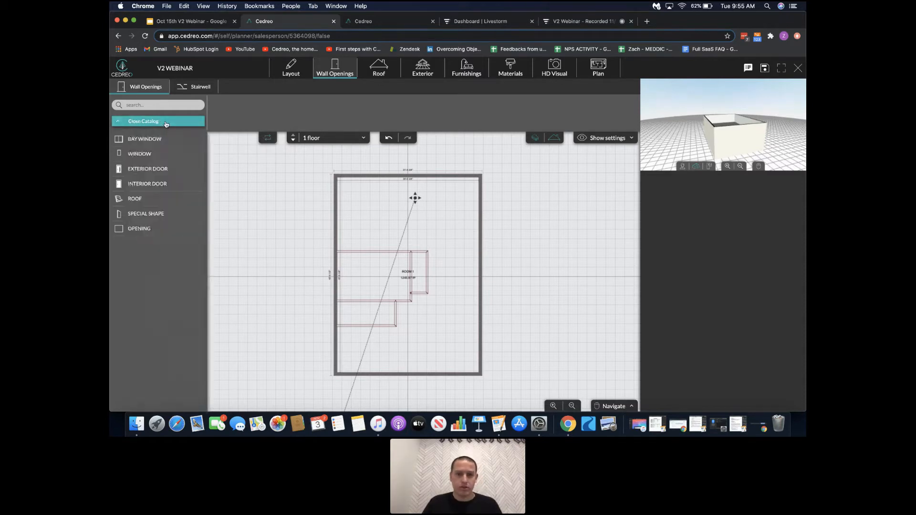
pyautogui.click(311, 137)
pyautogui.click(316, 159)
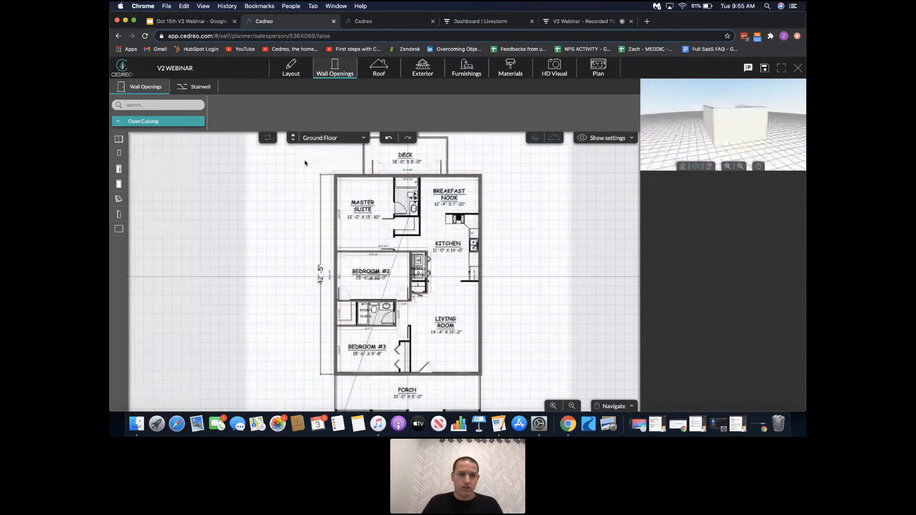
pyautogui.click(181, 123)
pyautogui.click(167, 153)
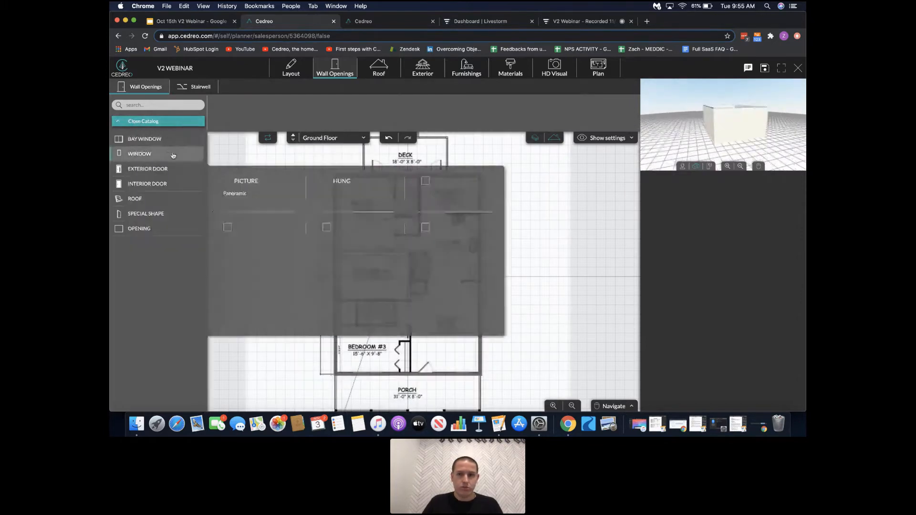
pyautogui.click(331, 200)
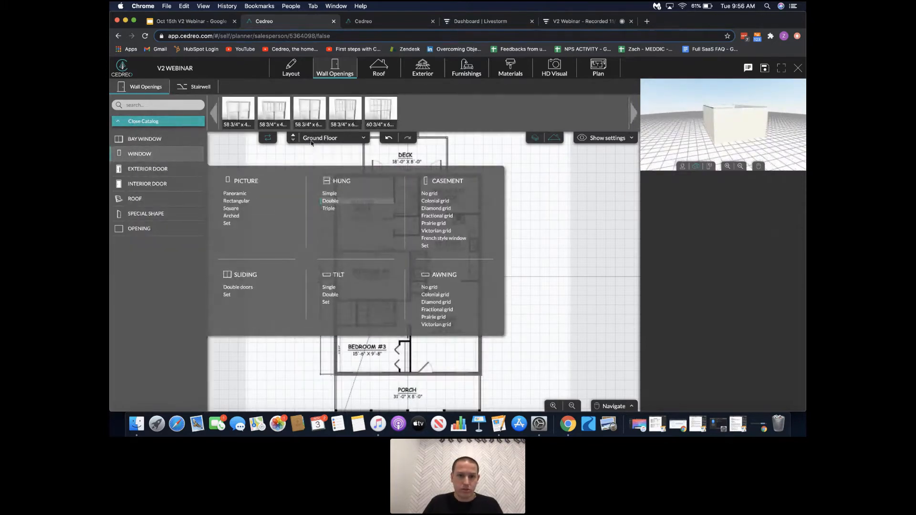
# Step: Place two gridded 58 3/4" wide double hung windows on the porch-side wall, one for Bedroom #3 and one for the Living Room
pyautogui.click(278, 114)
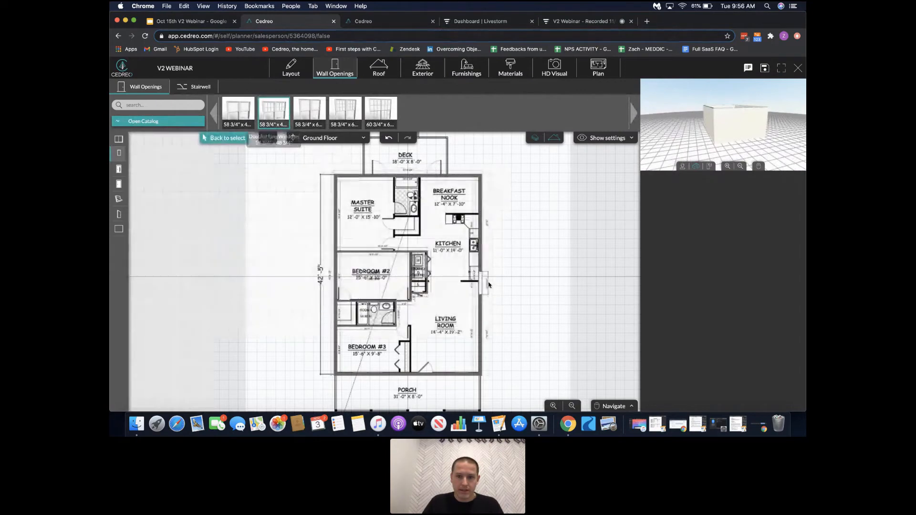
pyautogui.moveTo(493, 272); pyautogui.dragTo(494, 266, button='right')
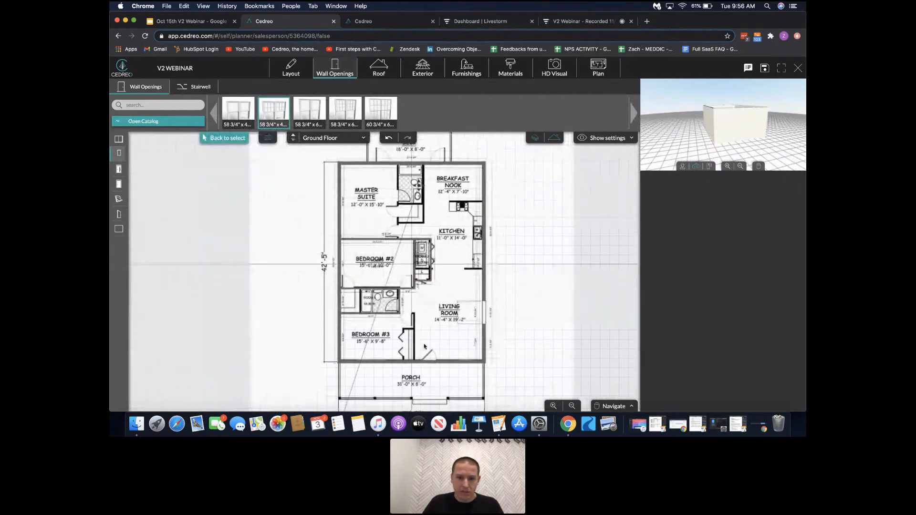
pyautogui.click(370, 364)
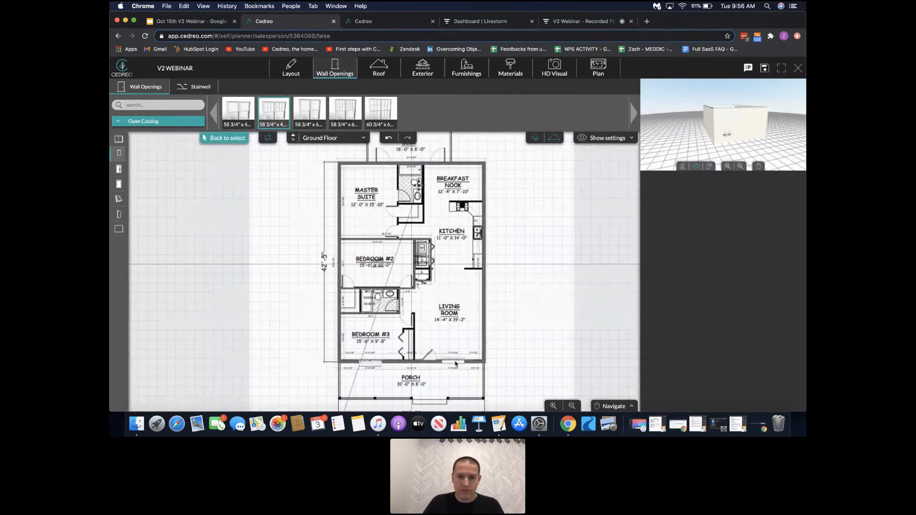
pyautogui.click(457, 364)
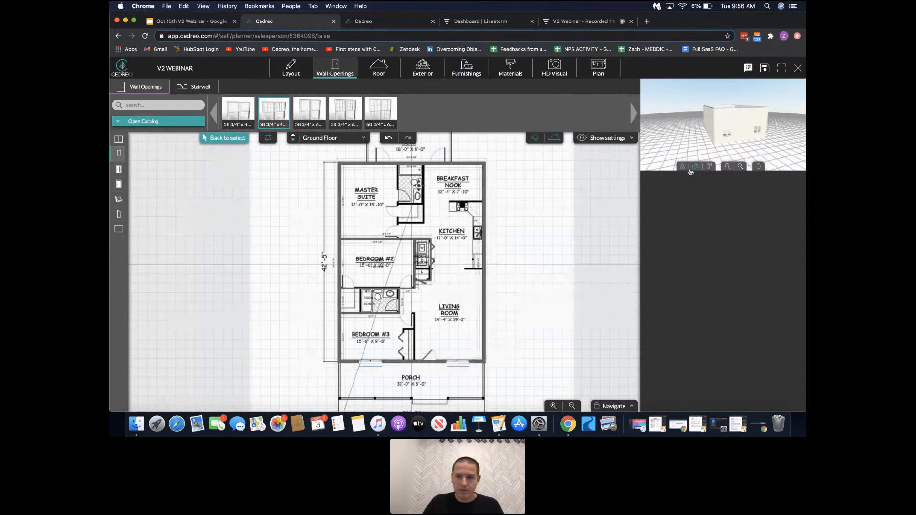
# Step: Place three more of the same windows on the side wall at the Living Room, Kitchen and Breakfast Nook, and end window placement
pyautogui.moveTo(761, 128); pyautogui.dragTo(711, 119)
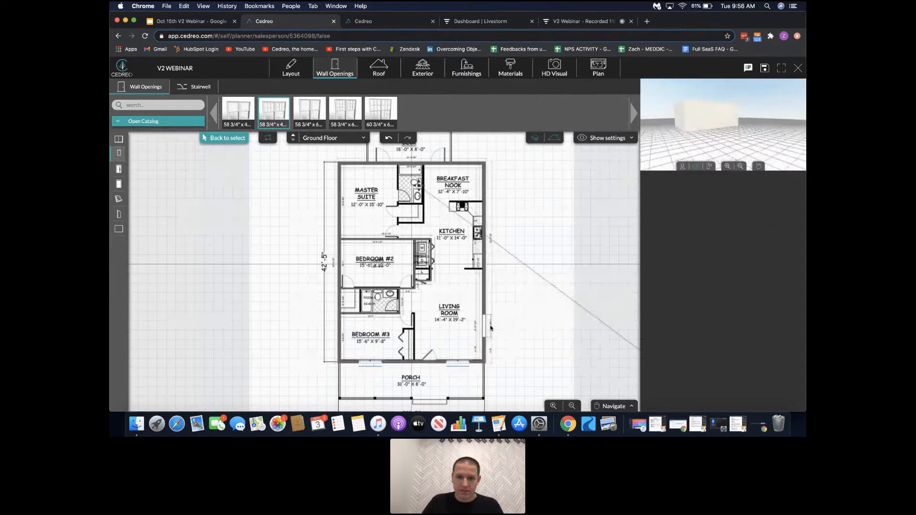
pyautogui.click(487, 308)
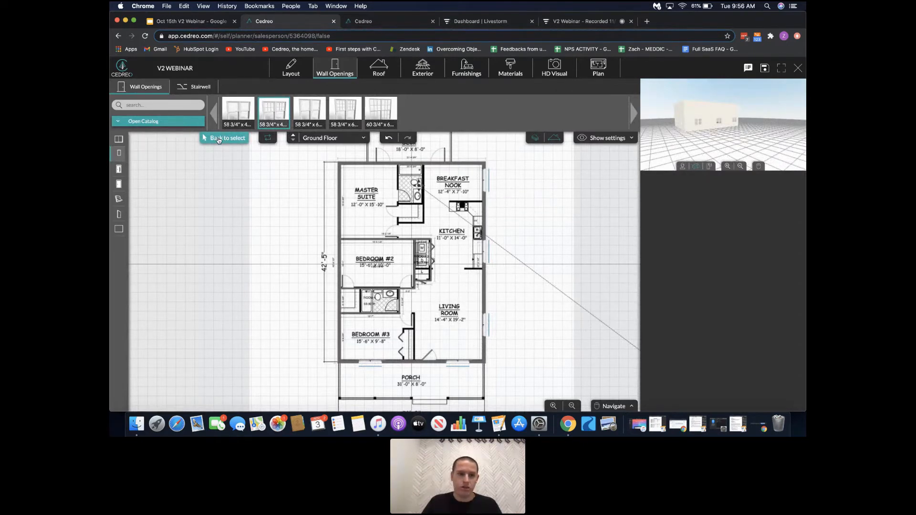
pyautogui.click(218, 140)
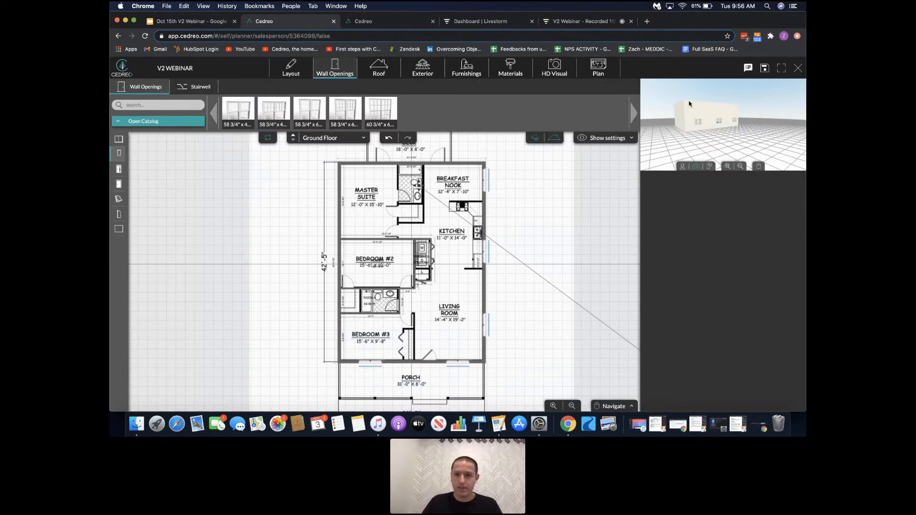
# Step: Set the outside frame of the Bedroom #3 porch-side window to black and apply the material to all openings in the house
pyautogui.moveTo(747, 113); pyautogui.dragTo(761, 137)
pyautogui.scroll(3, 769, 125)
pyautogui.scroll(5, 764, 125)
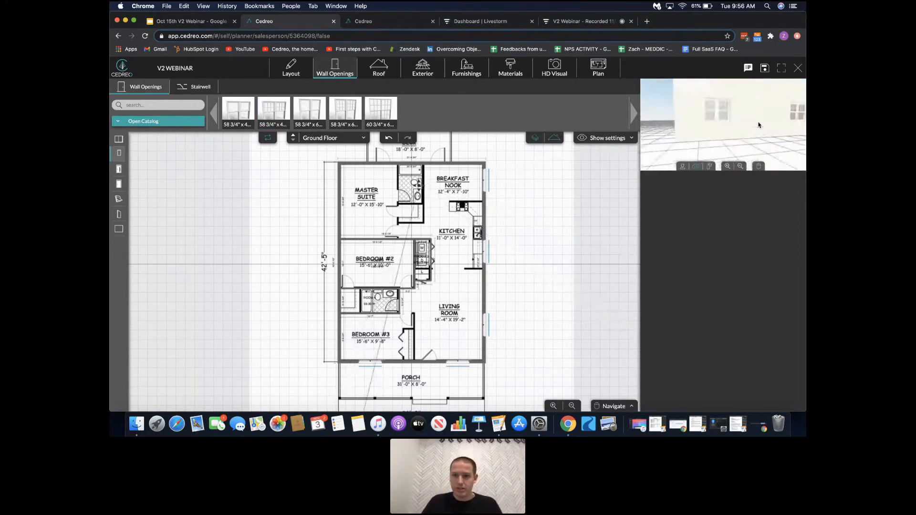
pyautogui.click(377, 364)
pyautogui.click(730, 224)
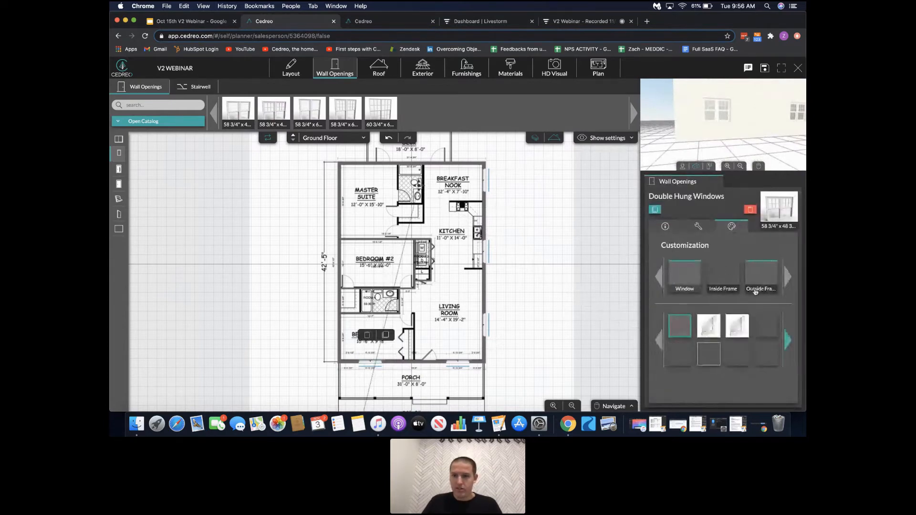
pyautogui.click(677, 361)
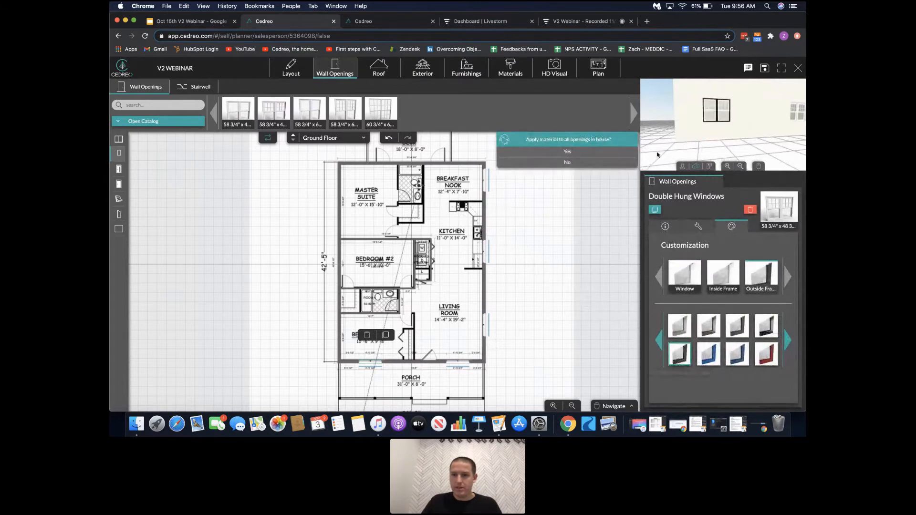
pyautogui.click(579, 154)
pyautogui.moveTo(784, 110)
pyautogui.mouseDown()
pyautogui.moveTo(729, 116)
pyautogui.moveTo(783, 117)
pyautogui.mouseUp()
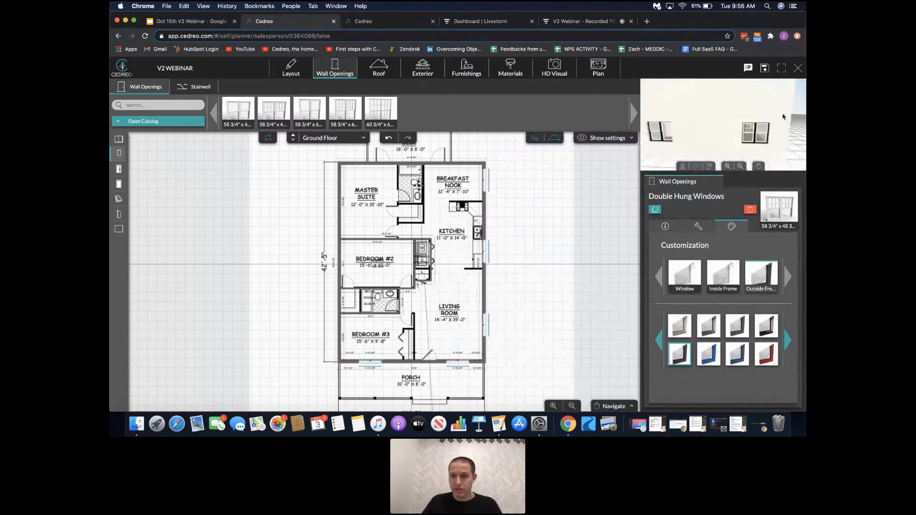
# Step: Undo the black outside frame finish on the openings and review the house in the 3D view
pyautogui.click(389, 141)
pyautogui.click(389, 141)
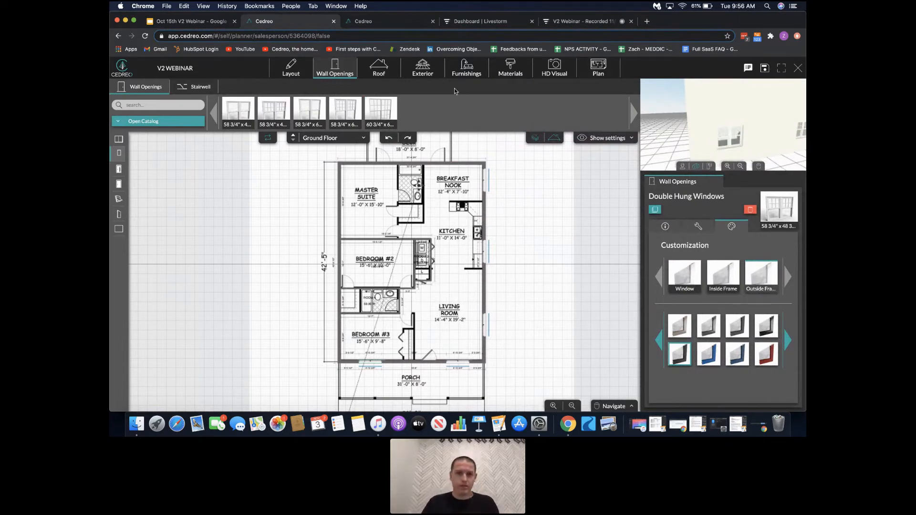
pyautogui.scroll(-5, 755, 121)
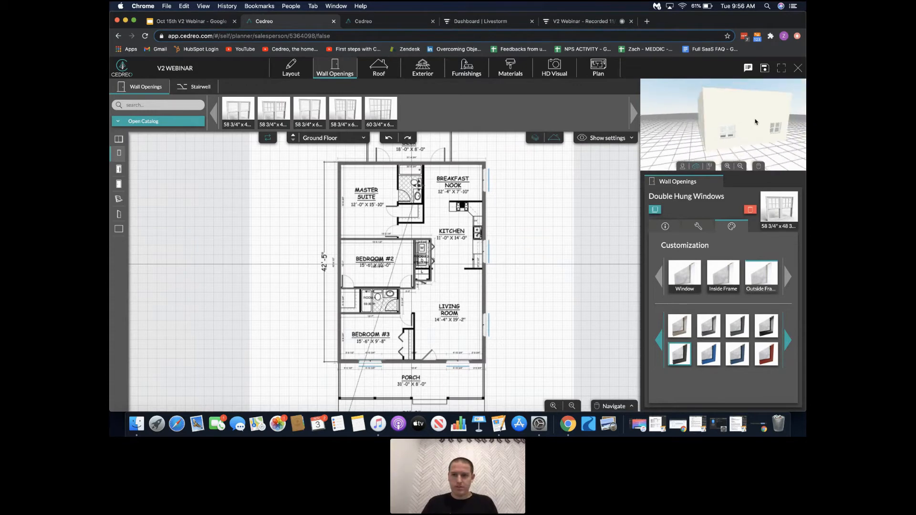
pyautogui.moveTo(754, 122); pyautogui.dragTo(754, 126)
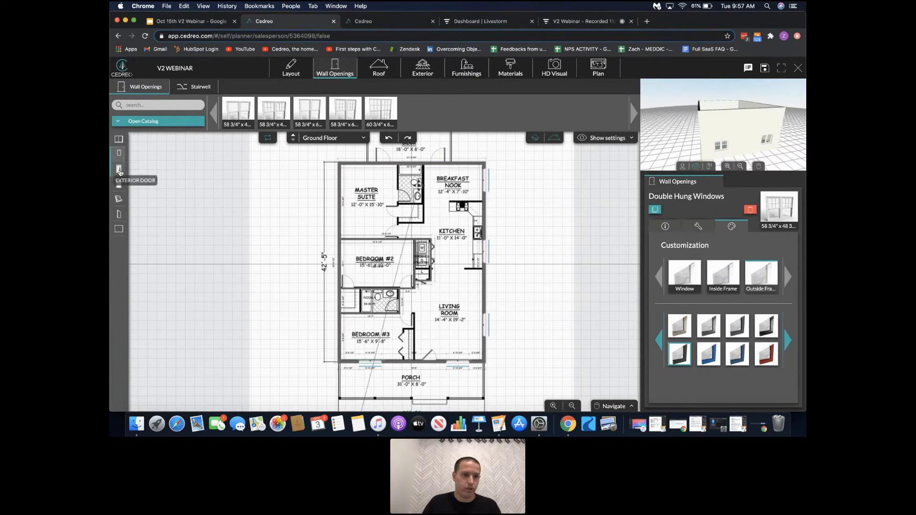
# Step: Search the wall openings library for 36" models, browse them and clear the search
pyautogui.click(124, 123)
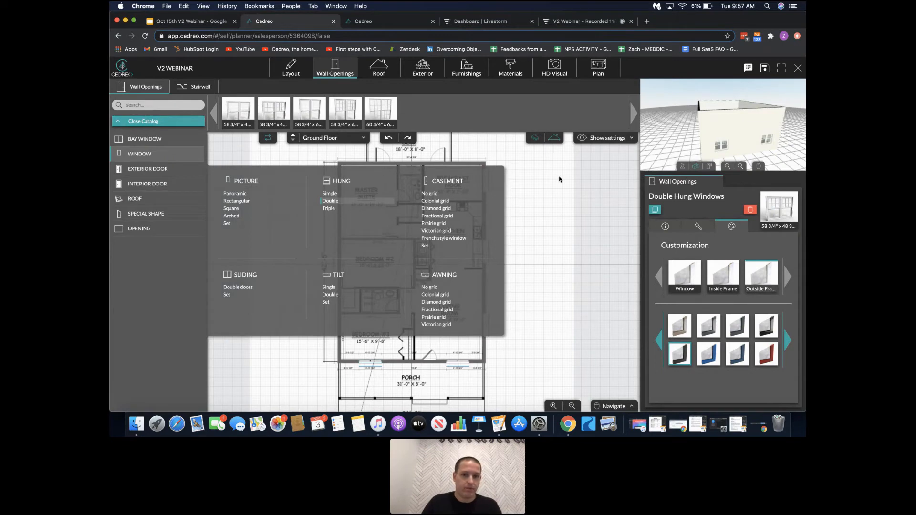
pyautogui.click(142, 122)
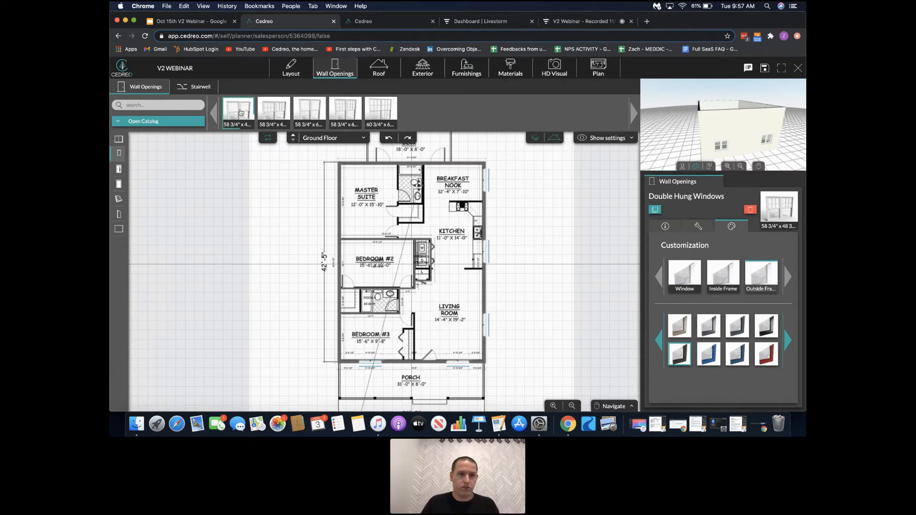
pyautogui.click(168, 107)
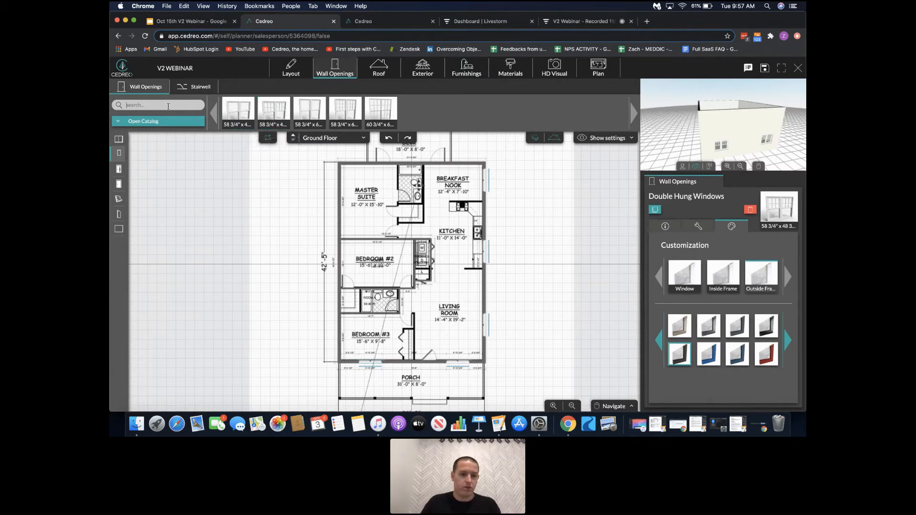
pyautogui.write('5')
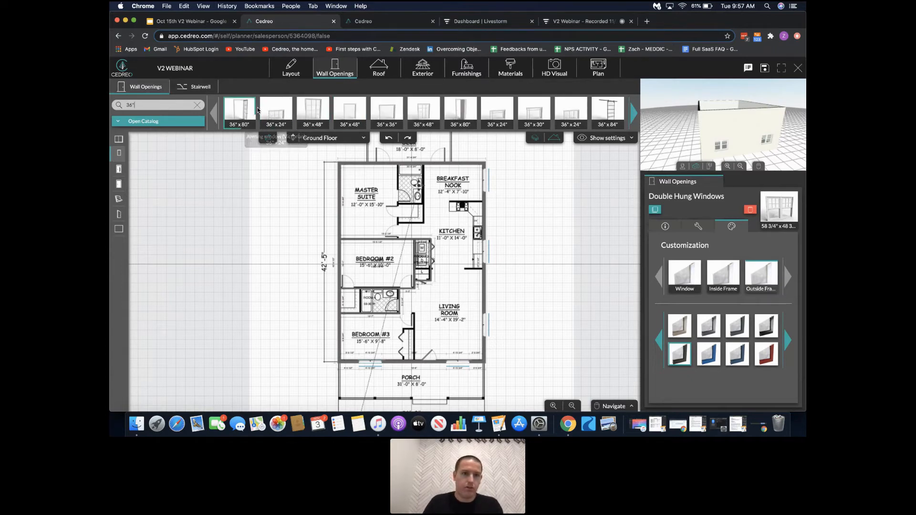
pyautogui.click(635, 115)
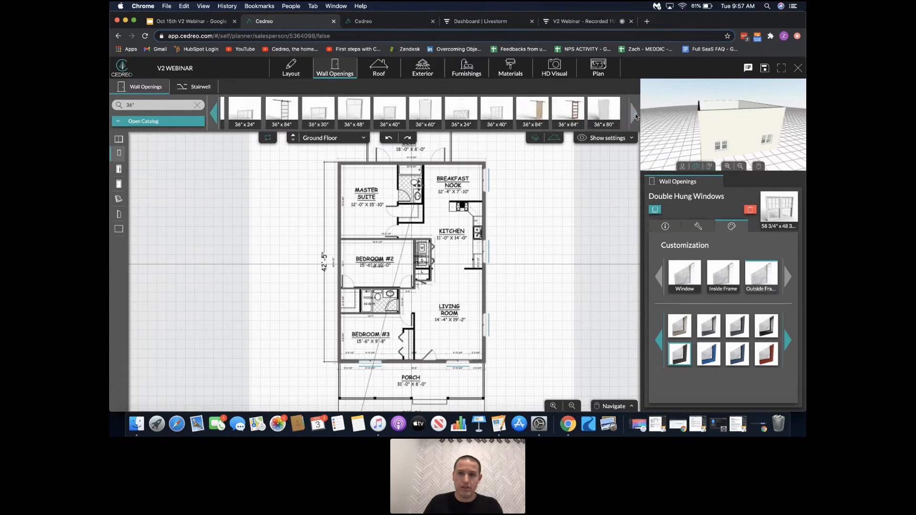
pyautogui.click(199, 106)
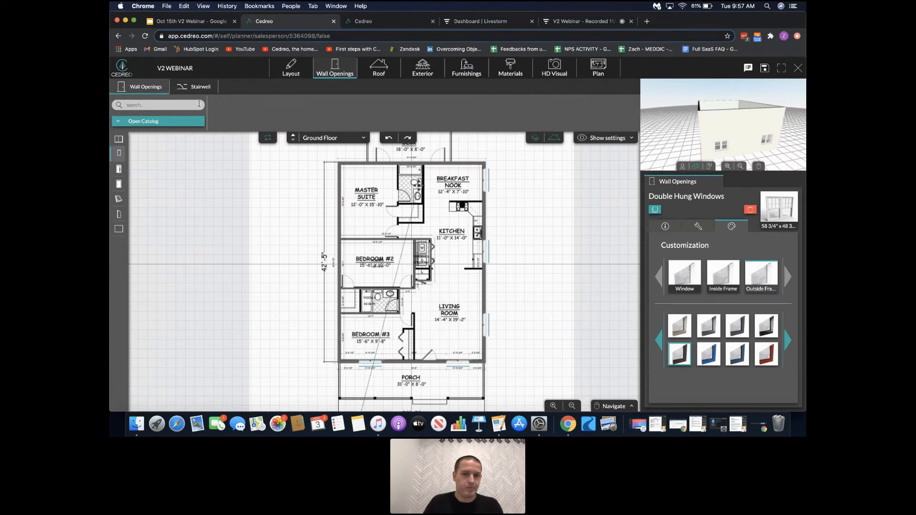
# Step: Open the roof tools and switch the plan to 1 floor
pyautogui.click(386, 73)
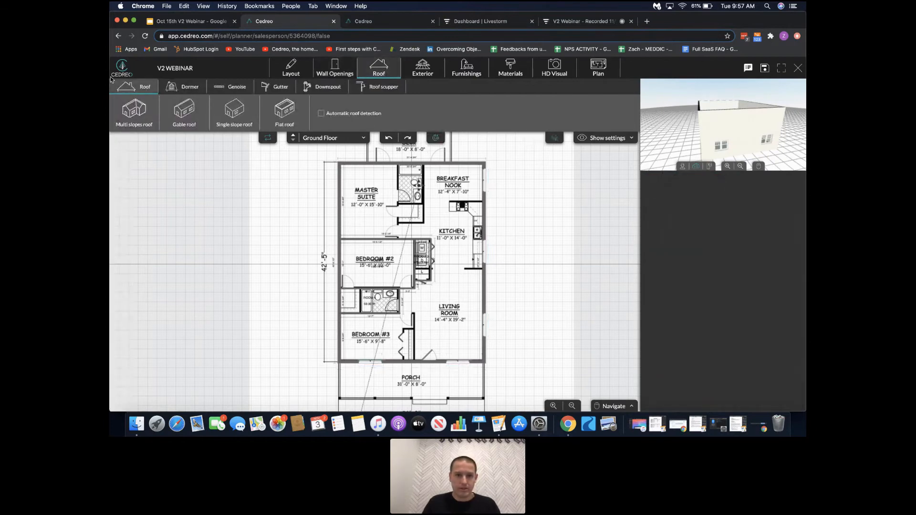
pyautogui.click(334, 138)
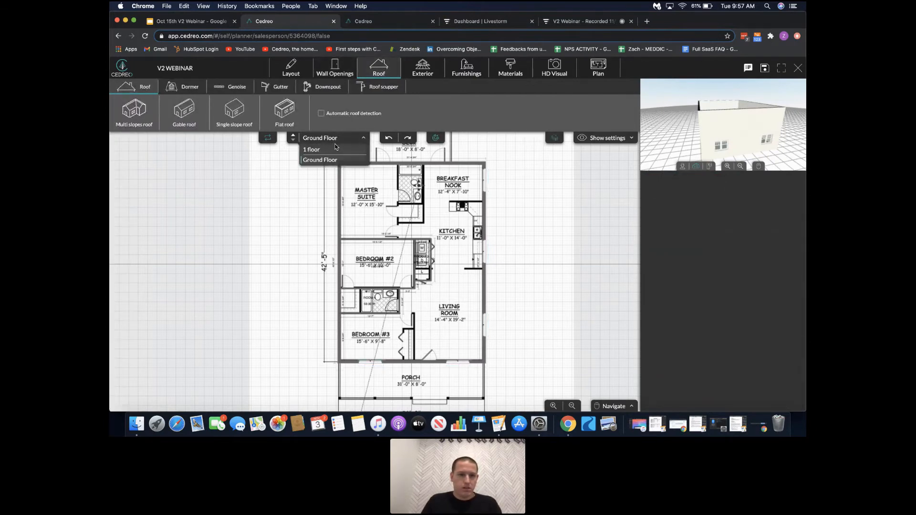
pyautogui.click(334, 151)
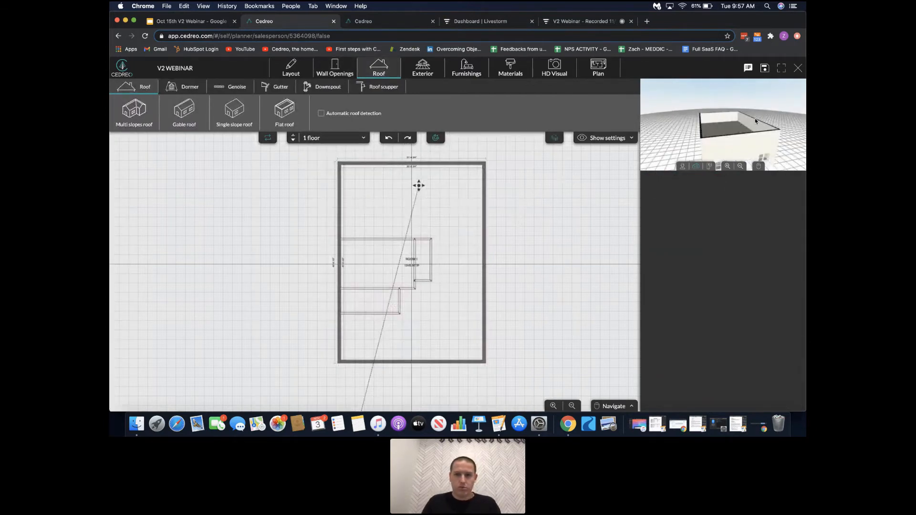
pyautogui.moveTo(755, 121); pyautogui.dragTo(757, 115)
pyautogui.scroll(-3, 758, 115)
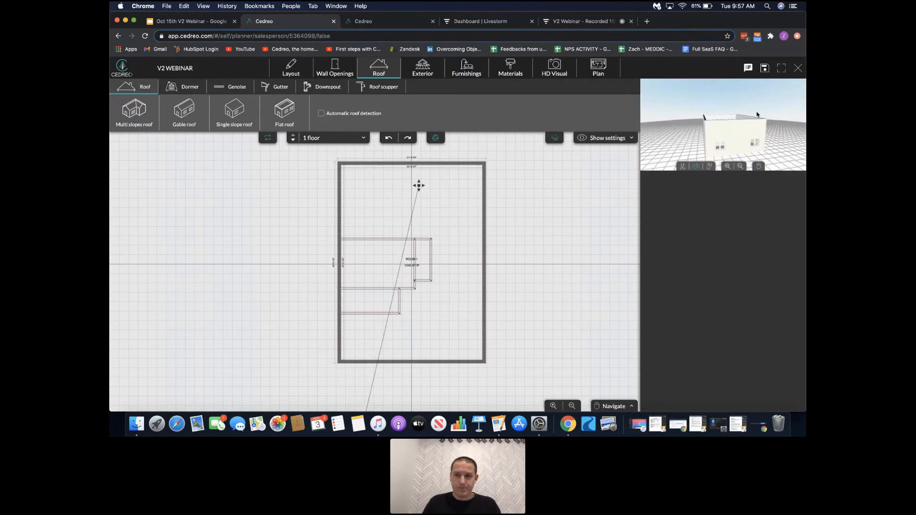
pyautogui.scroll(-2, 758, 115)
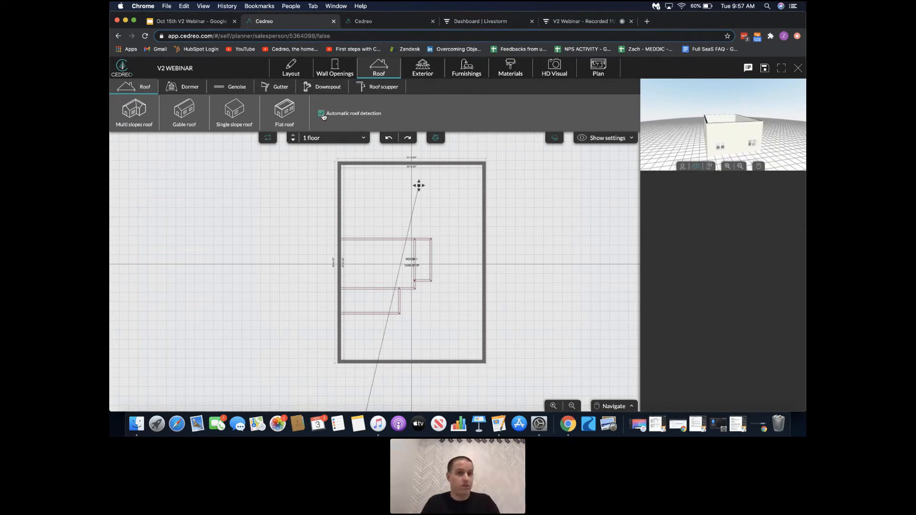
# Step: Enable automatic roof detection and place a gable roof over the whole first-floor outline
pyautogui.click(322, 115)
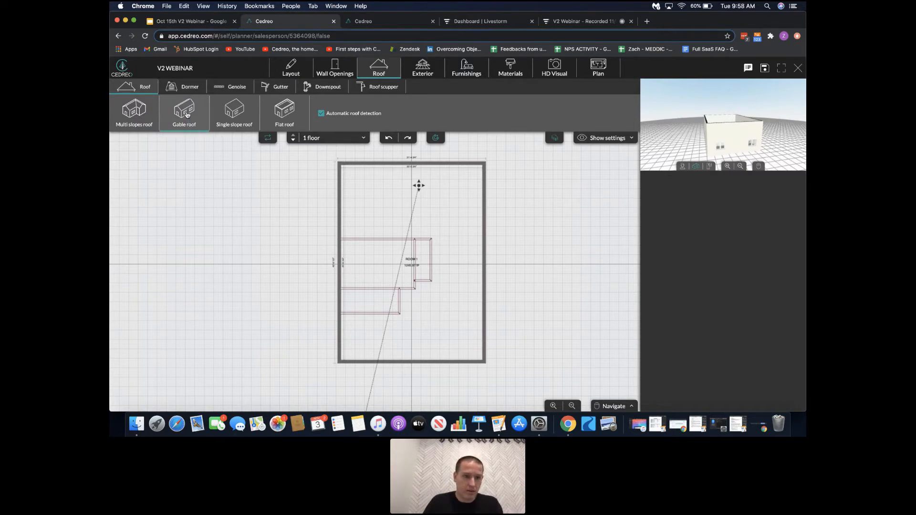
pyautogui.click(187, 114)
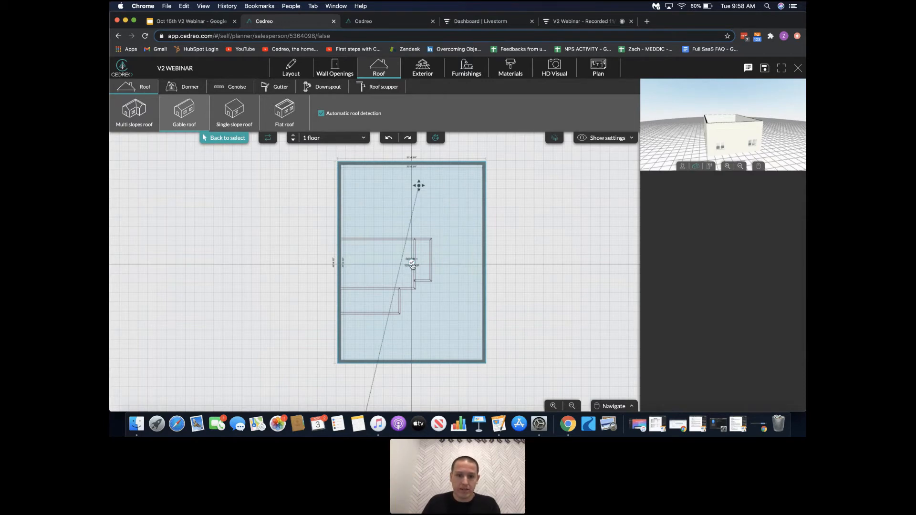
pyautogui.click(413, 266)
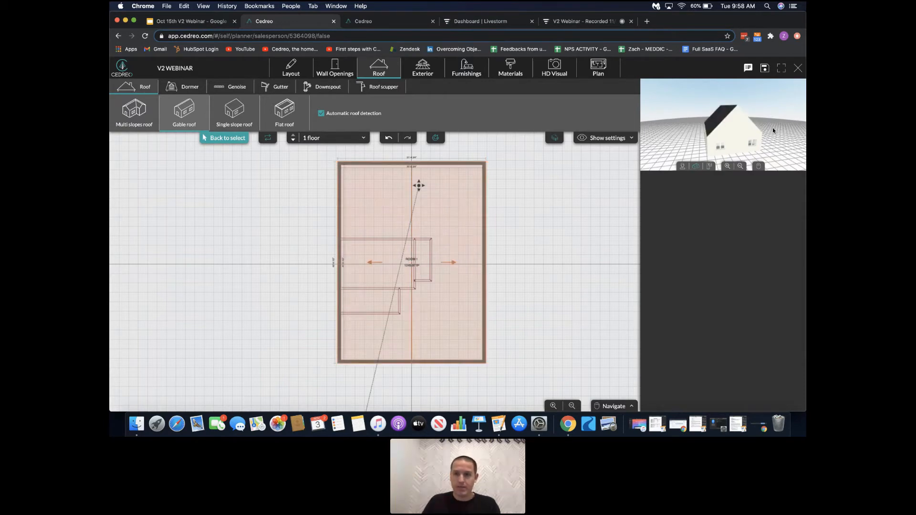
pyautogui.moveTo(781, 128)
pyautogui.mouseDown()
pyautogui.moveTo(727, 127)
pyautogui.moveTo(785, 133)
pyautogui.mouseUp()
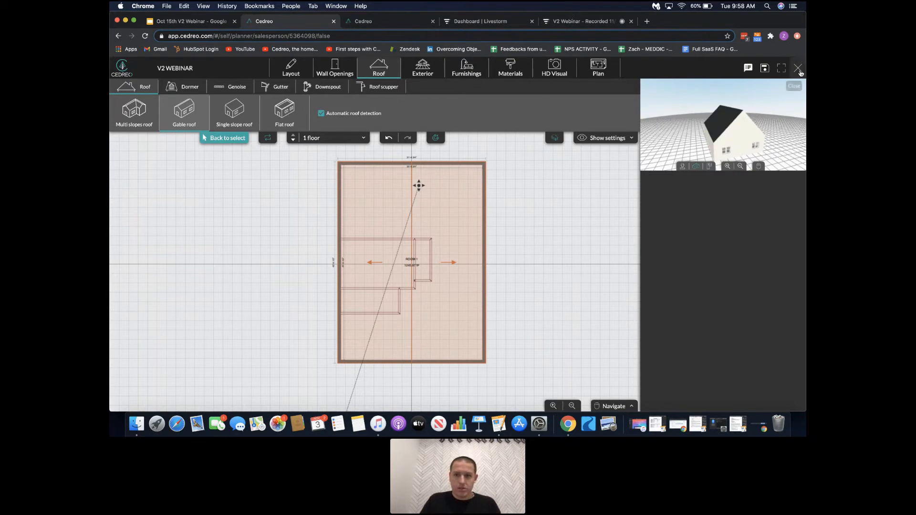
# Step: Close the V2 WEBINAR project without saving
pyautogui.click(799, 70)
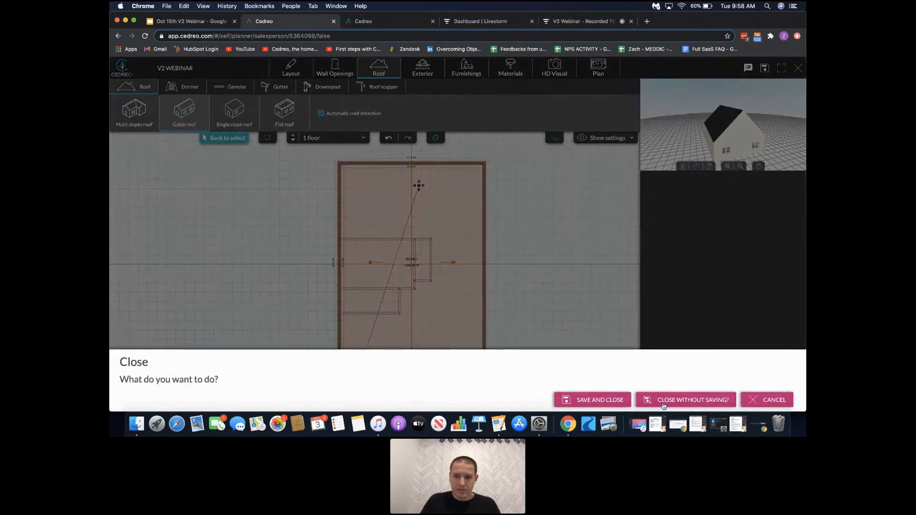
pyautogui.click(663, 401)
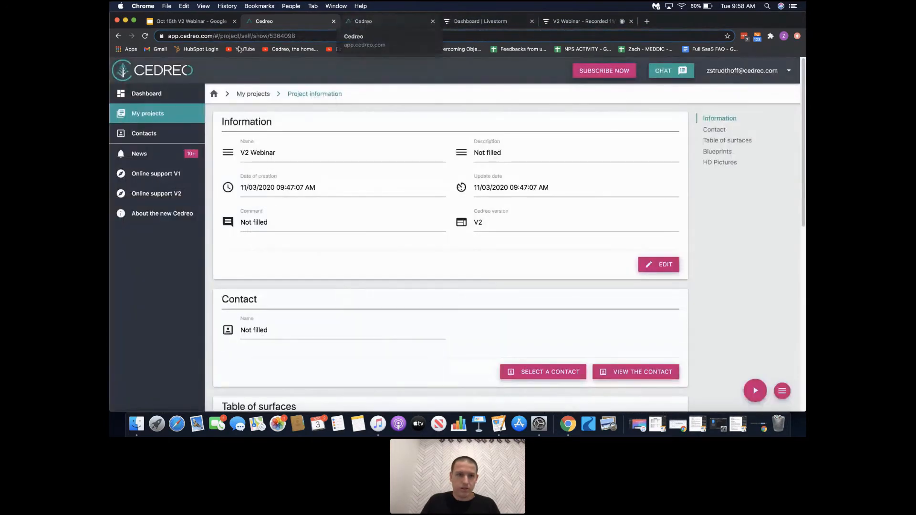
# Step: Switch to the open V2 WEBINAR (UPDATED) project and open its exterior tools with the whole lot in view
pyautogui.click(363, 21)
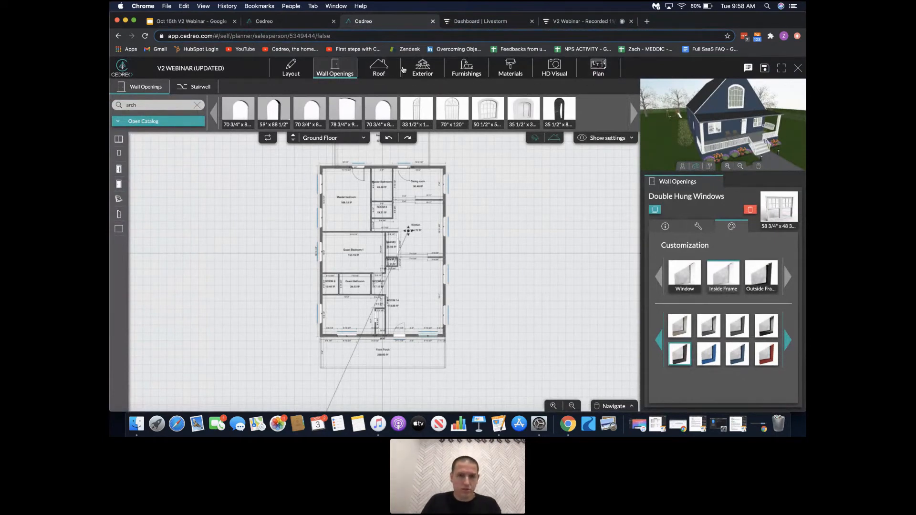
pyautogui.click(421, 68)
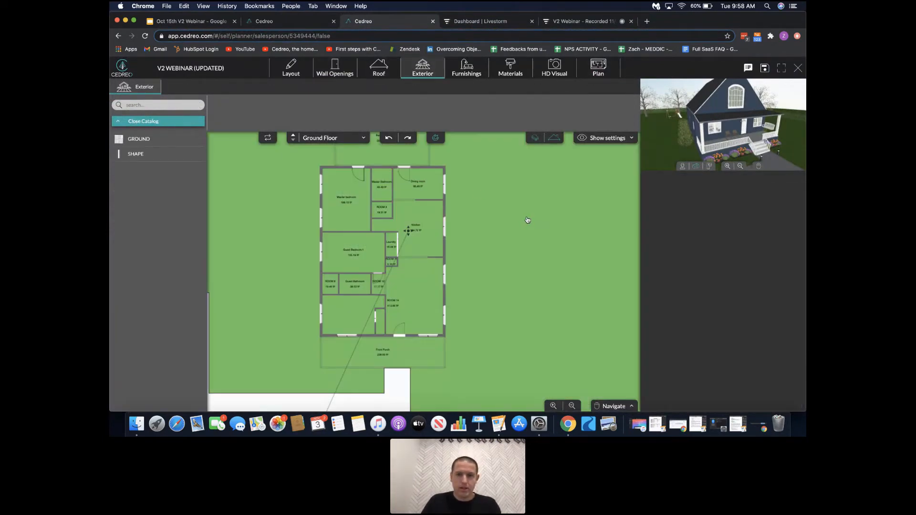
pyautogui.scroll(-5, 528, 220)
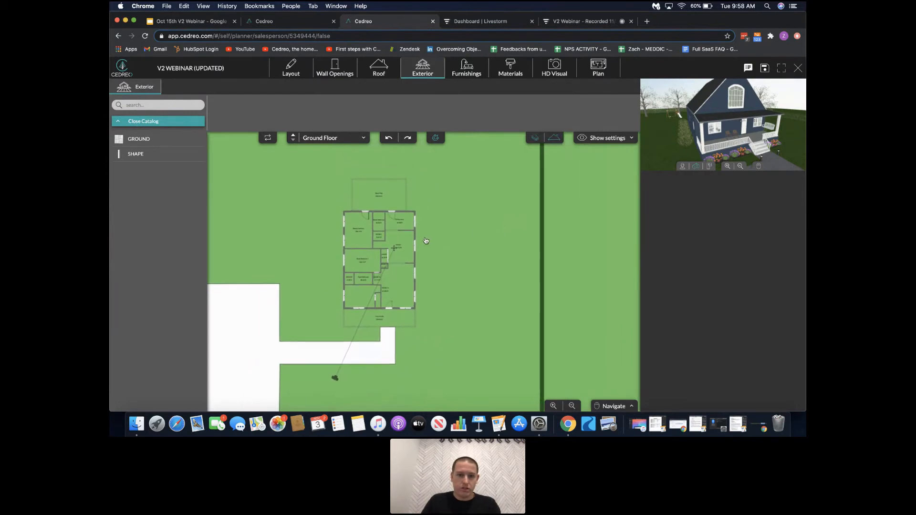
pyautogui.scroll(-1, 426, 241)
pyautogui.moveTo(426, 241); pyautogui.dragTo(495, 223)
pyautogui.scroll(-5, 487, 224)
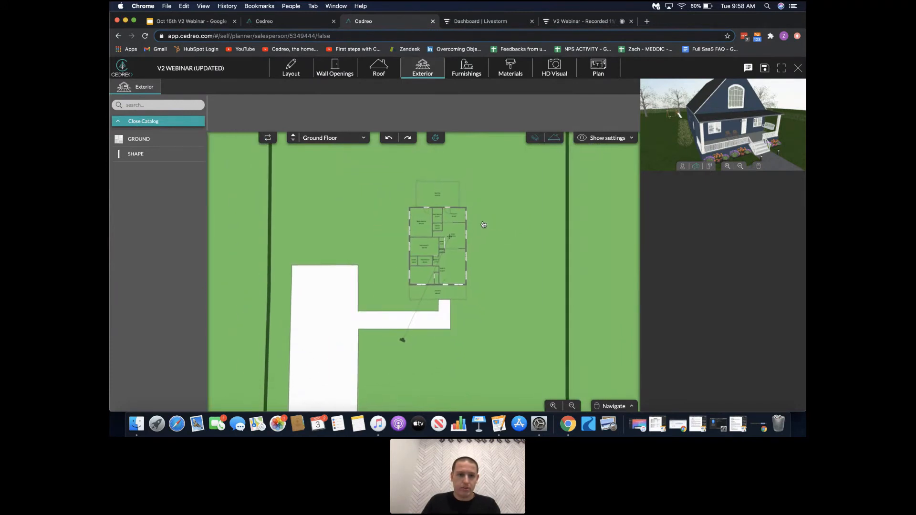
pyautogui.scroll(-4, 485, 220)
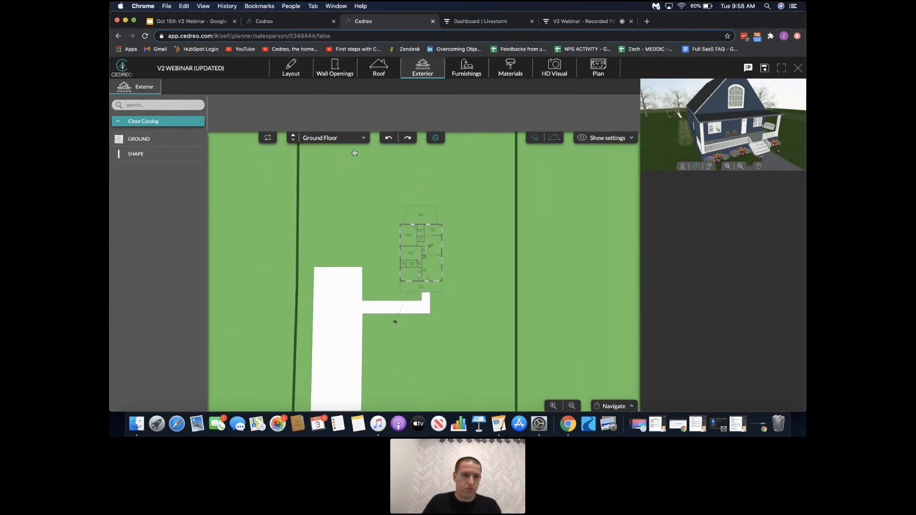
# Step: Search the exterior catalog for "lawn" and clear the search
pyautogui.click(159, 103)
pyautogui.write('lawn')
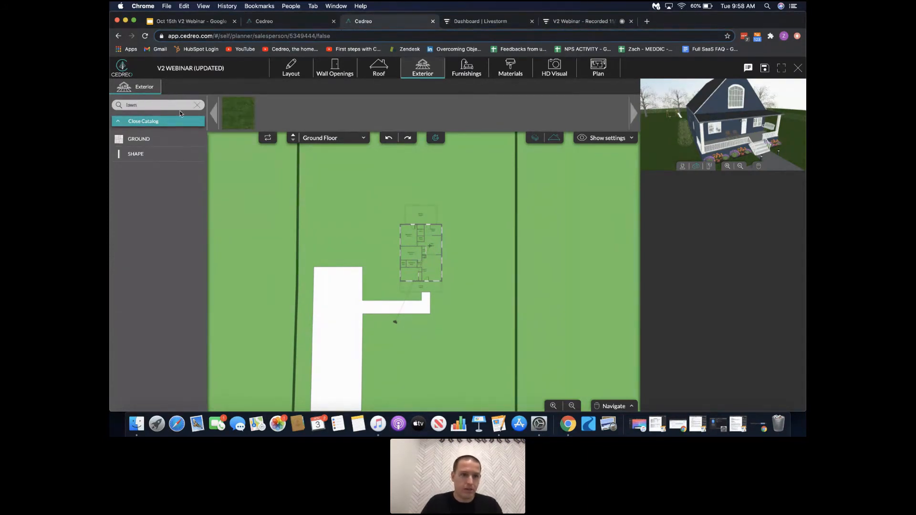
pyautogui.click(157, 123)
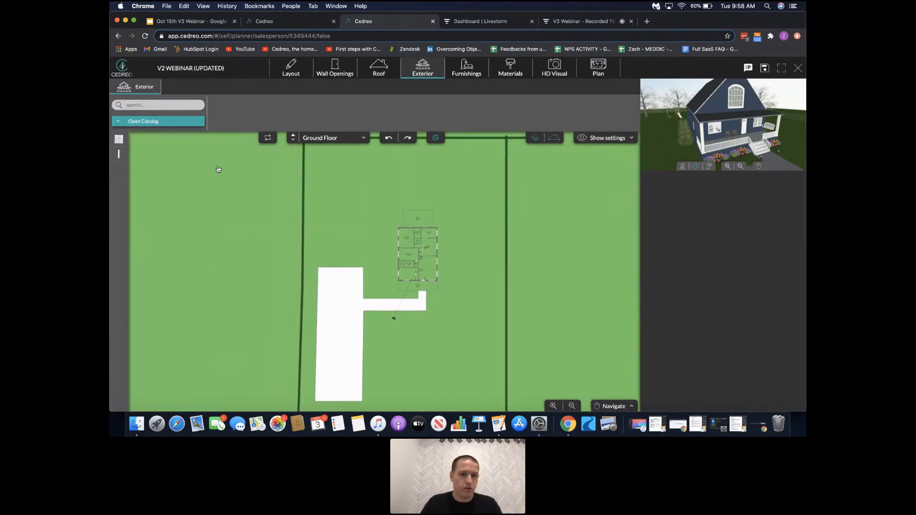
# Step: Draw a triangular Grass lawn patch on the empty ground beside the existing lawn, then undo it
pyautogui.moveTo(276, 187); pyautogui.dragTo(461, 205)
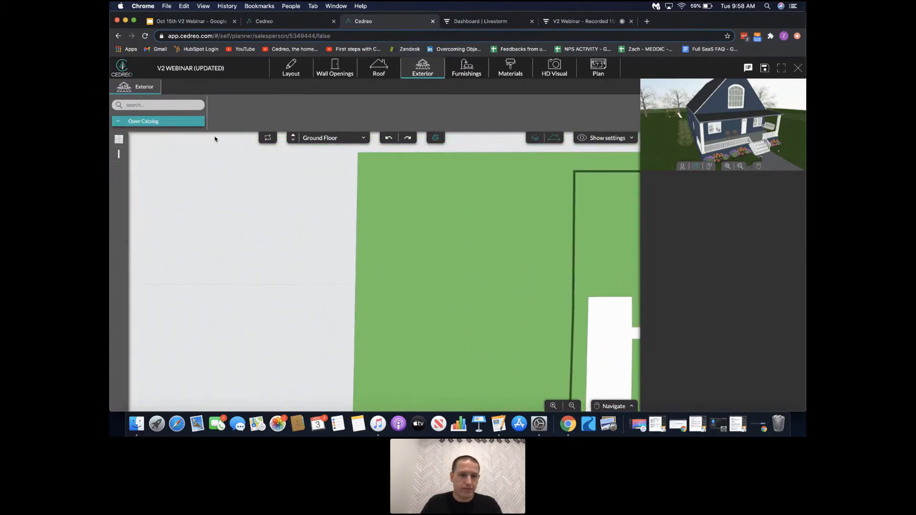
pyautogui.click(158, 121)
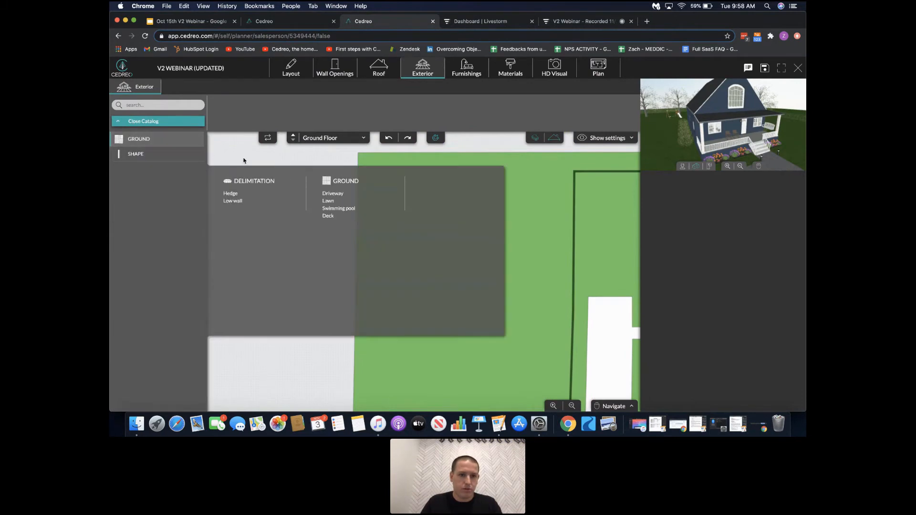
pyautogui.click(329, 201)
pyautogui.click(233, 121)
pyautogui.click(213, 194)
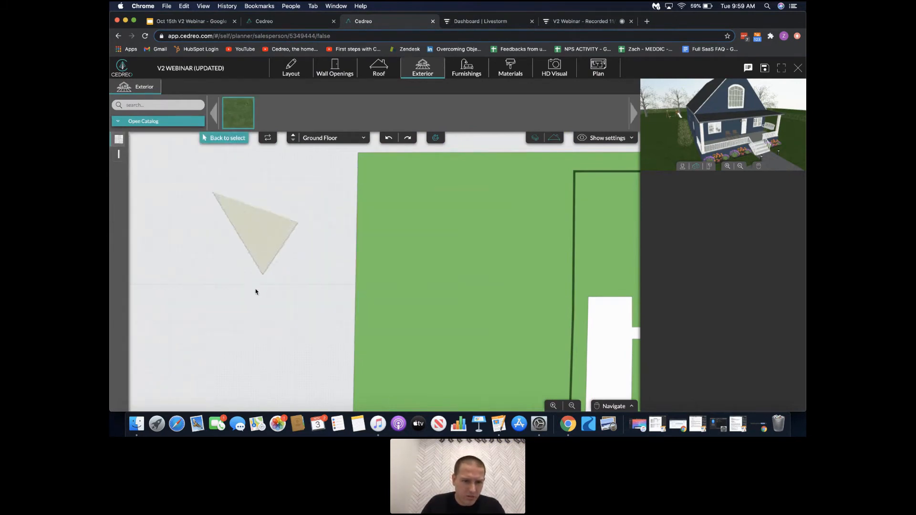
pyautogui.click(253, 292)
pyautogui.click(214, 194)
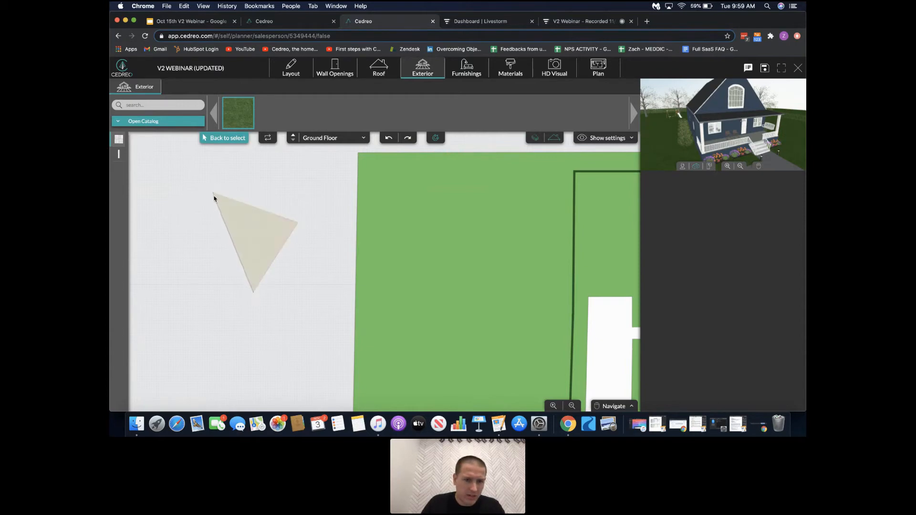
pyautogui.click(214, 197)
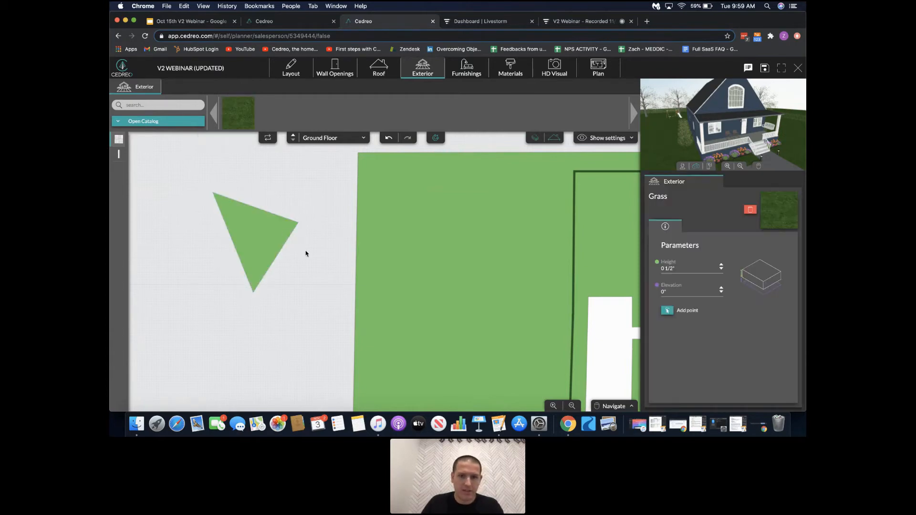
pyautogui.click(389, 138)
# Step: Draw a straight hedge across the yard behind the house, between the two side hedges, then undo it
pyautogui.scroll(-1, 484, 198)
pyautogui.moveTo(547, 231); pyautogui.dragTo(272, 205)
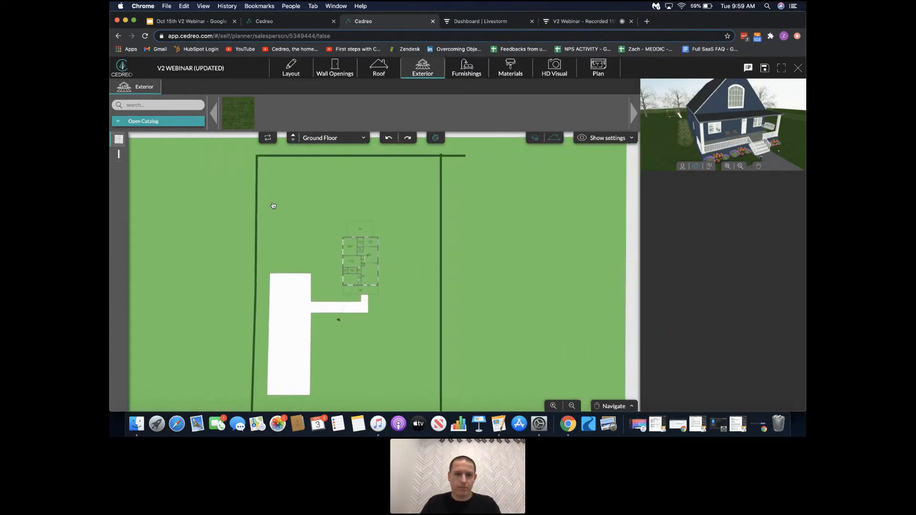
pyautogui.scroll(1, 448, 192)
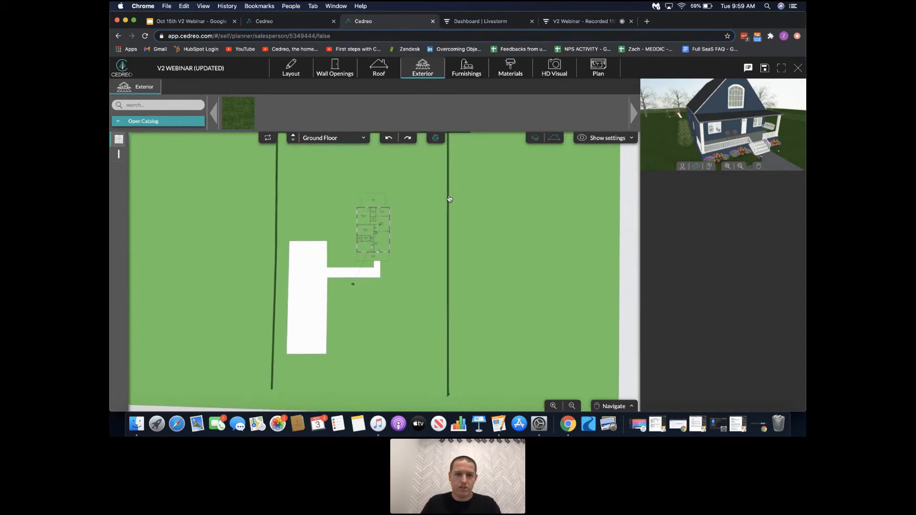
pyautogui.moveTo(451, 191); pyautogui.dragTo(497, 239)
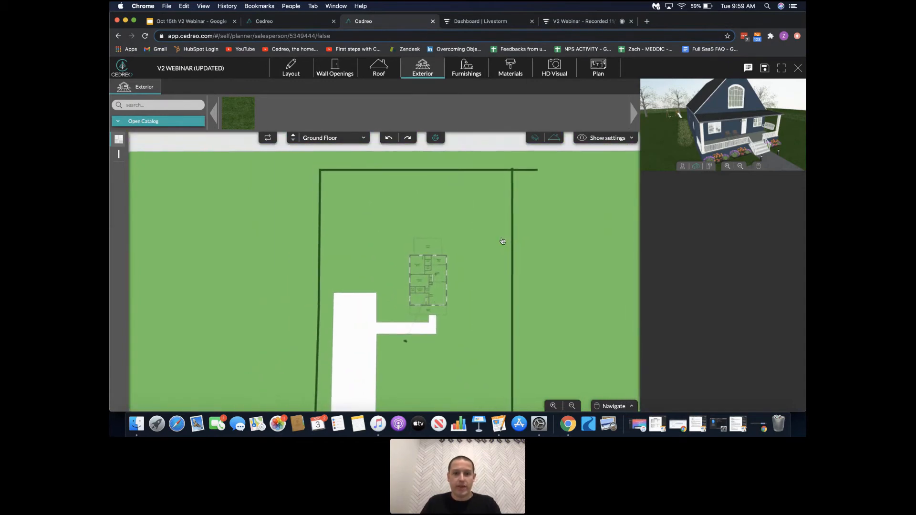
pyautogui.scroll(1, 499, 234)
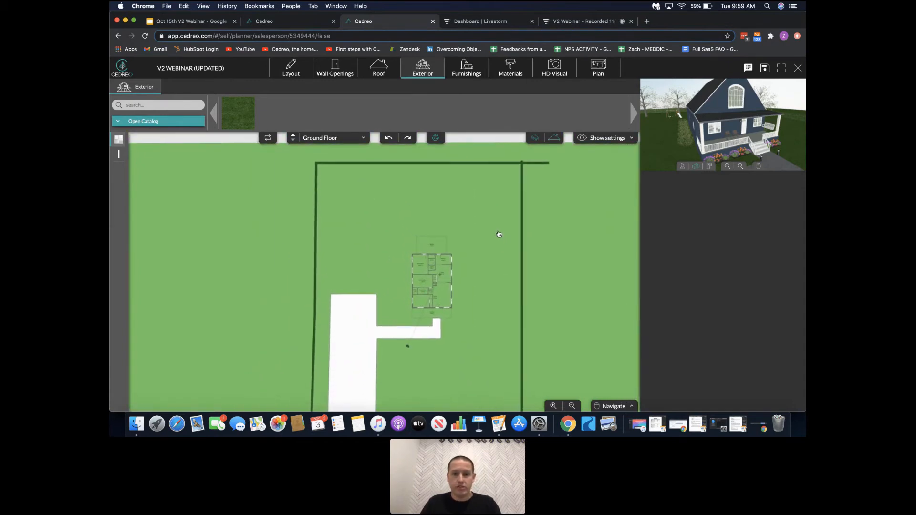
pyautogui.click(171, 121)
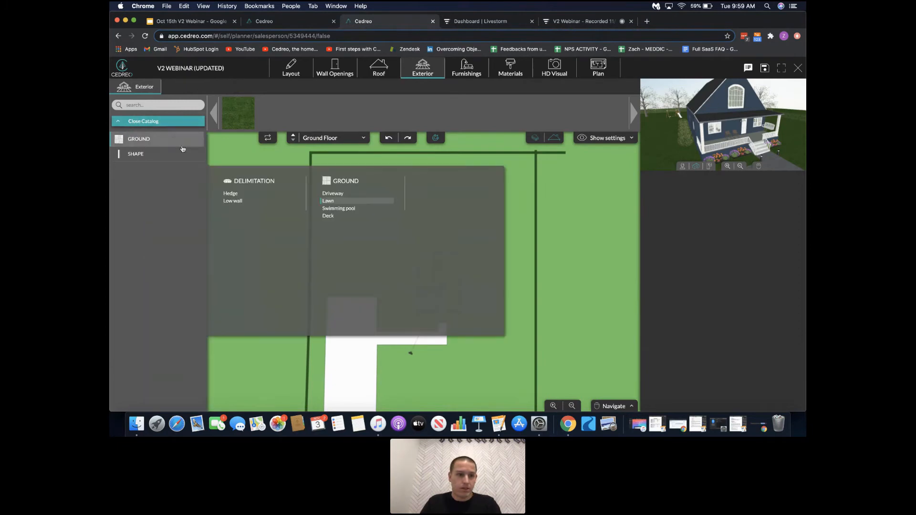
pyautogui.click(234, 193)
pyautogui.click(252, 196)
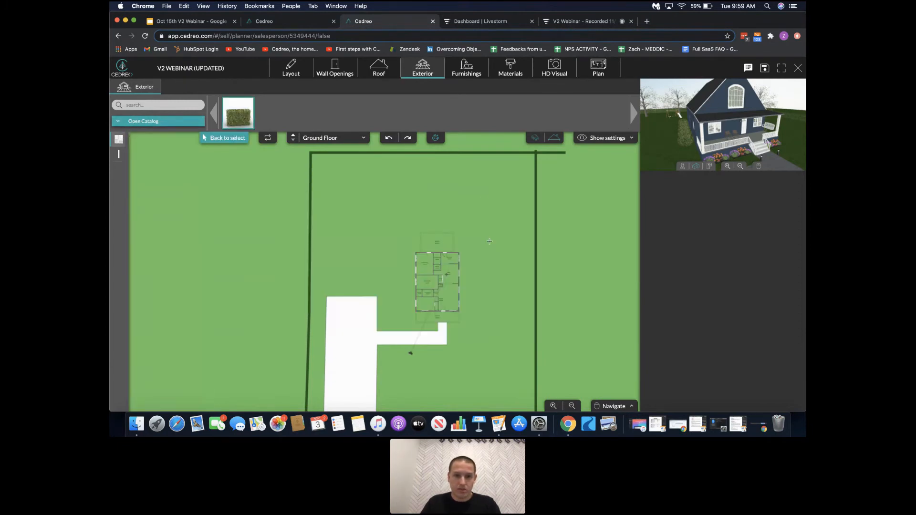
pyautogui.moveTo(328, 193); pyautogui.dragTo(514, 195)
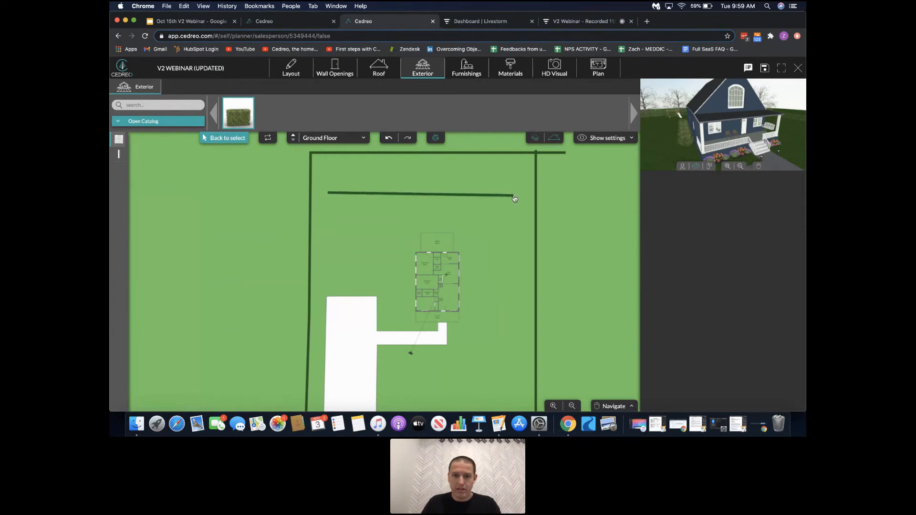
pyautogui.click(514, 196)
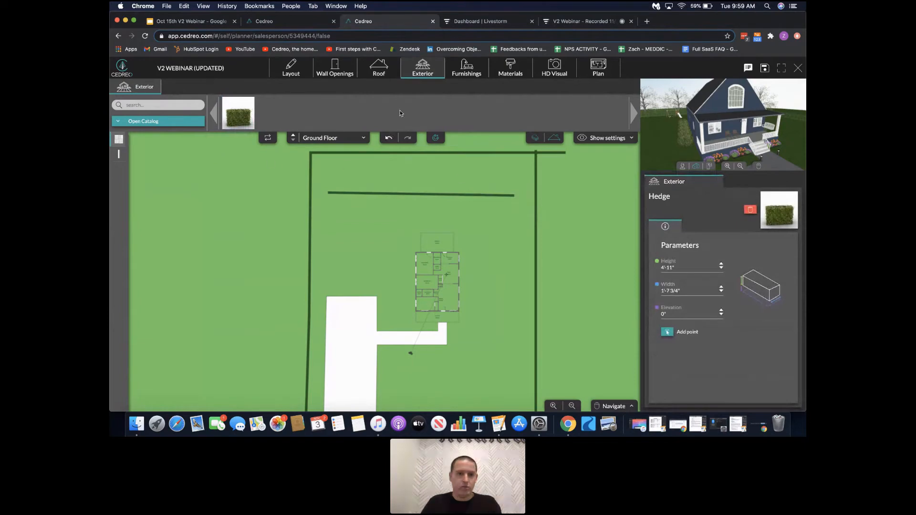
pyautogui.click(389, 138)
# Step: Open the furnishing tools and look around the house in the main 3D view
pyautogui.scroll(-2, 517, 194)
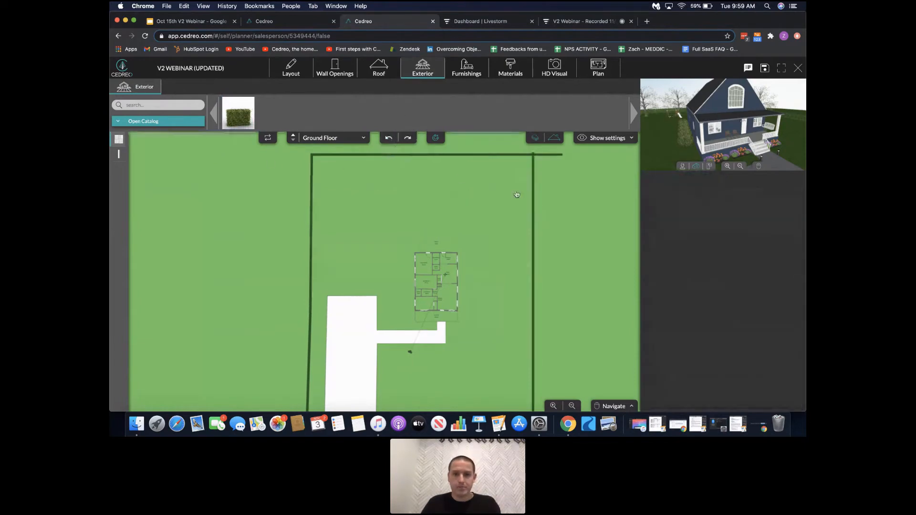
pyautogui.moveTo(532, 224); pyautogui.dragTo(525, 190)
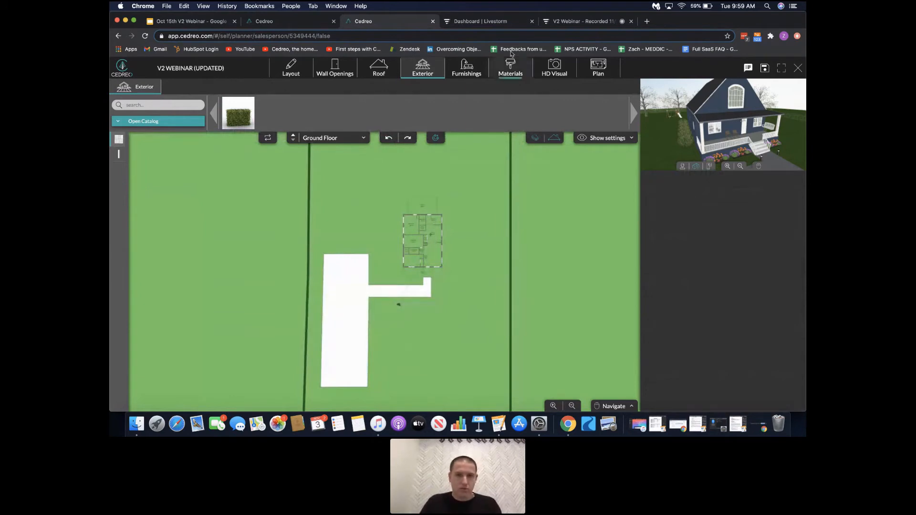
pyautogui.click(470, 69)
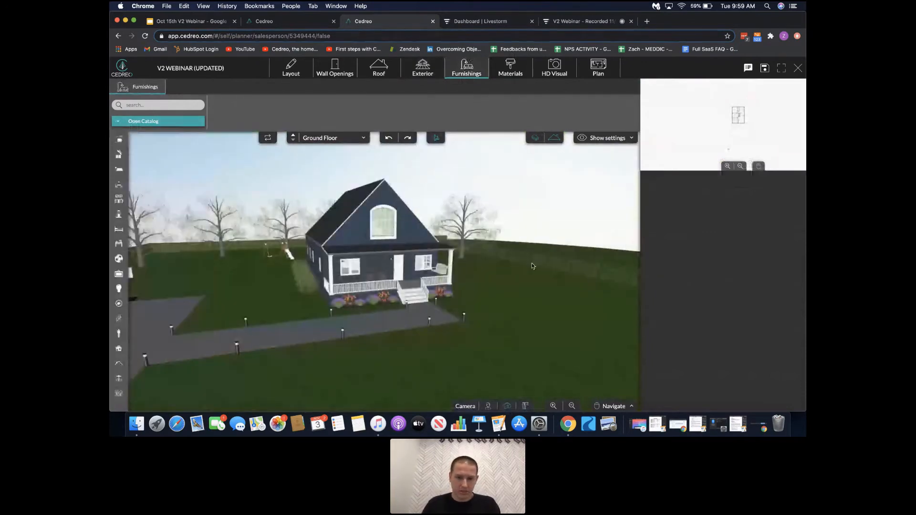
pyautogui.moveTo(528, 287); pyautogui.dragTo(524, 266)
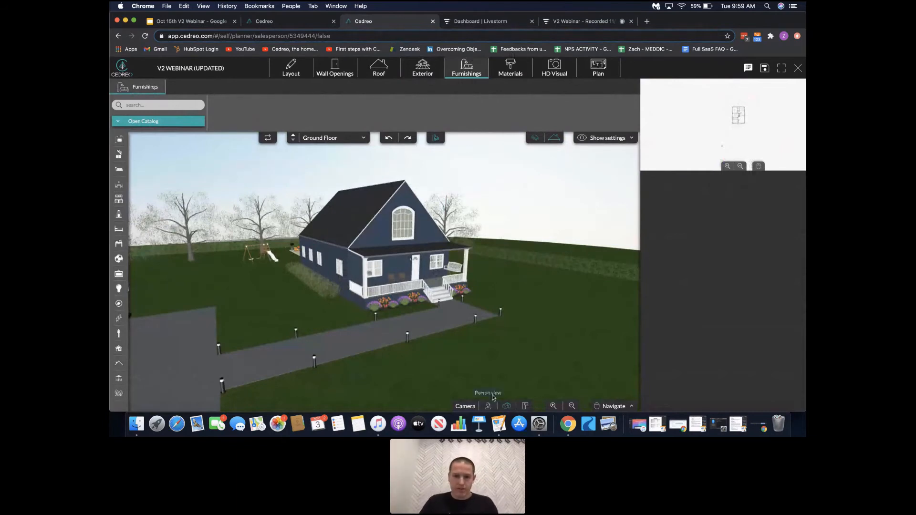
pyautogui.moveTo(520, 277); pyautogui.dragTo(471, 276)
pyautogui.scroll(3, 471, 275)
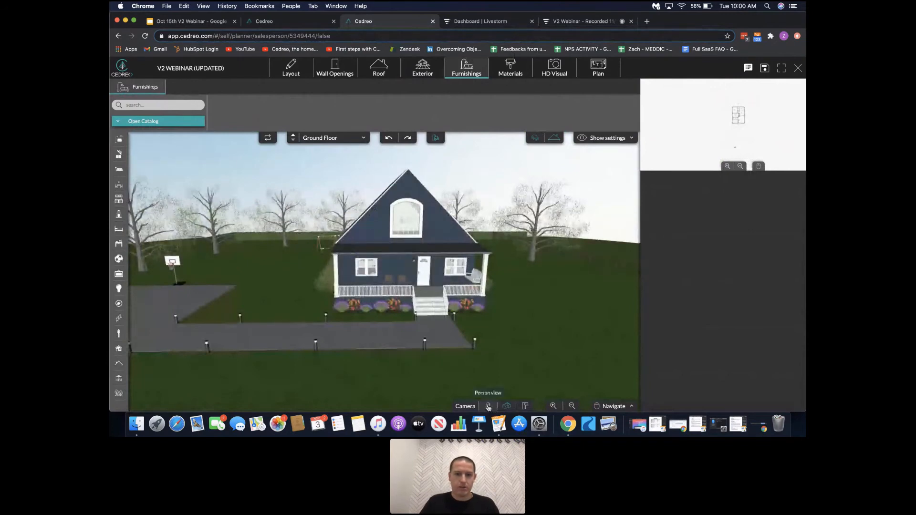
# Step: Compare the person view with the aerial view around the house, ending with the top-down camera
pyautogui.click(489, 406)
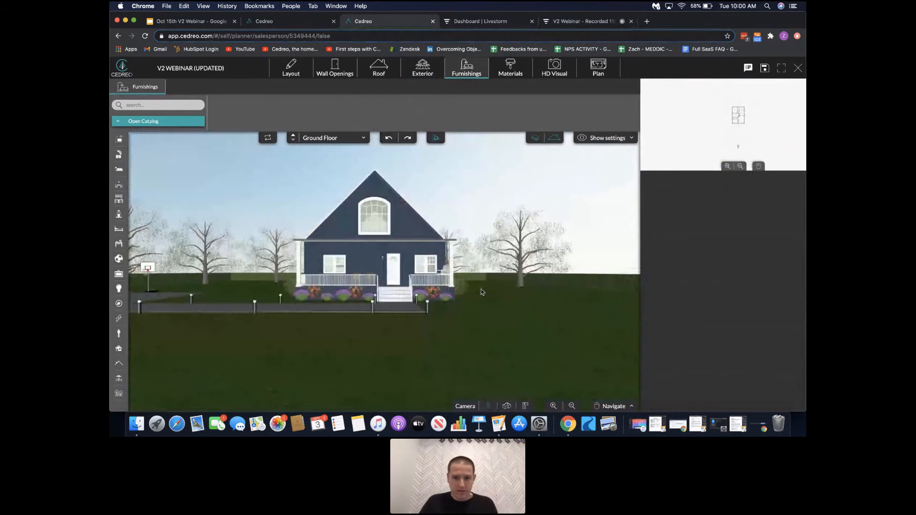
pyautogui.click(514, 407)
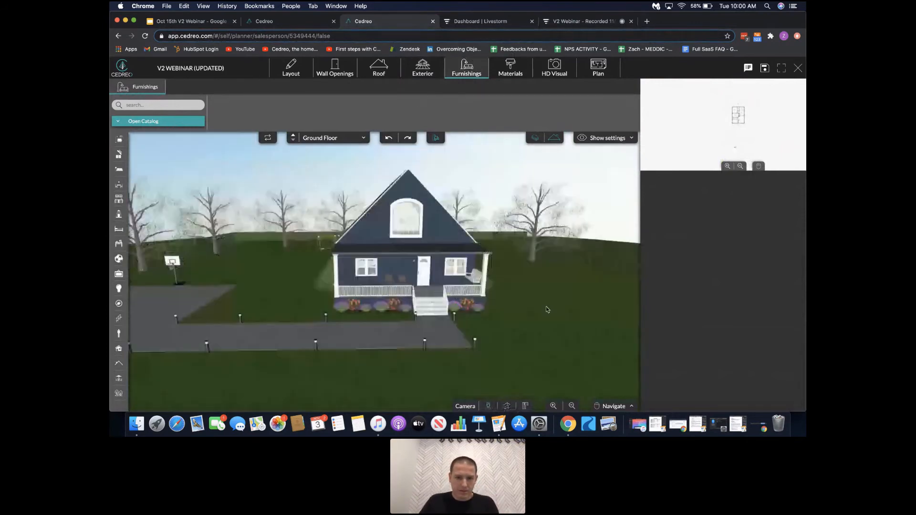
pyautogui.moveTo(547, 309); pyautogui.dragTo(478, 309)
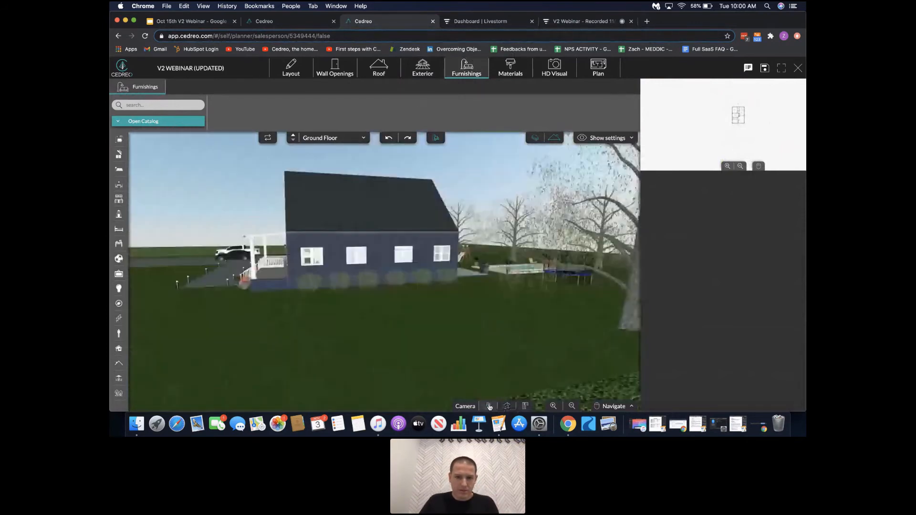
pyautogui.click(524, 407)
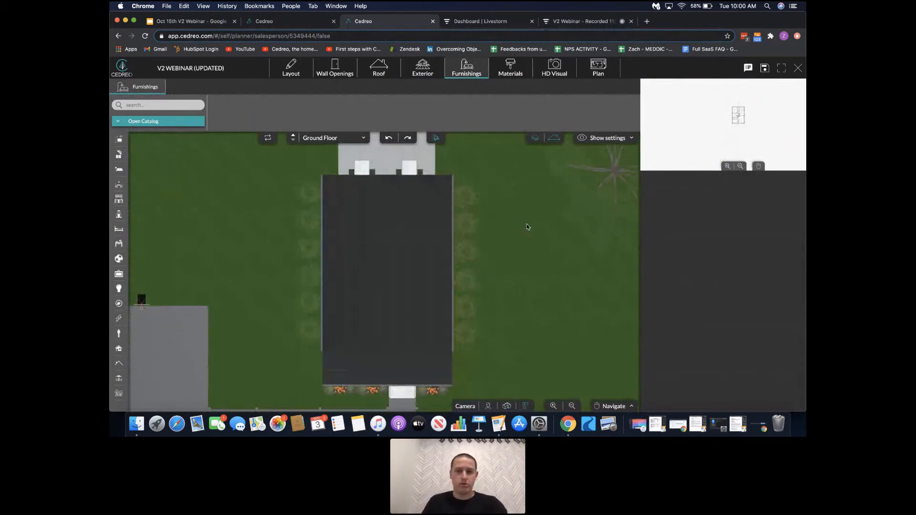
# Step: Hide the roof and the other levels in the 3D display and examine the ground floor layout from above
pyautogui.click(632, 139)
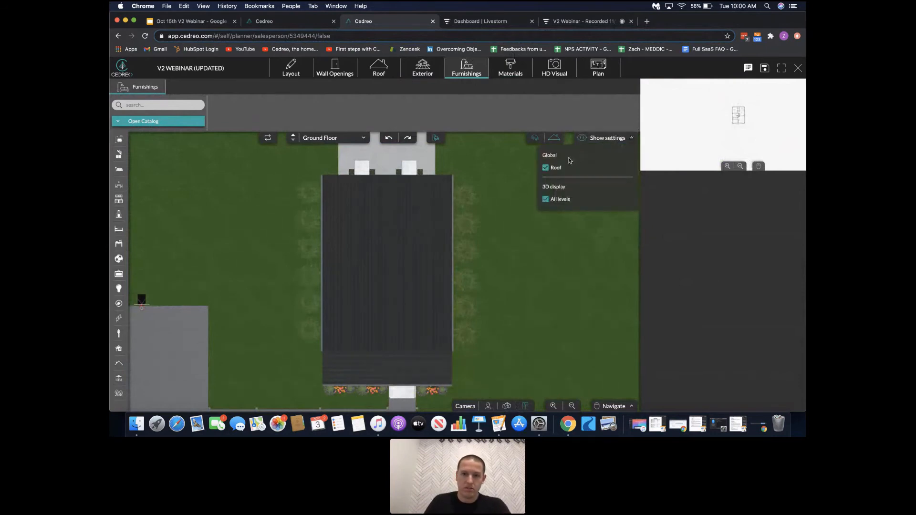
pyautogui.click(549, 169)
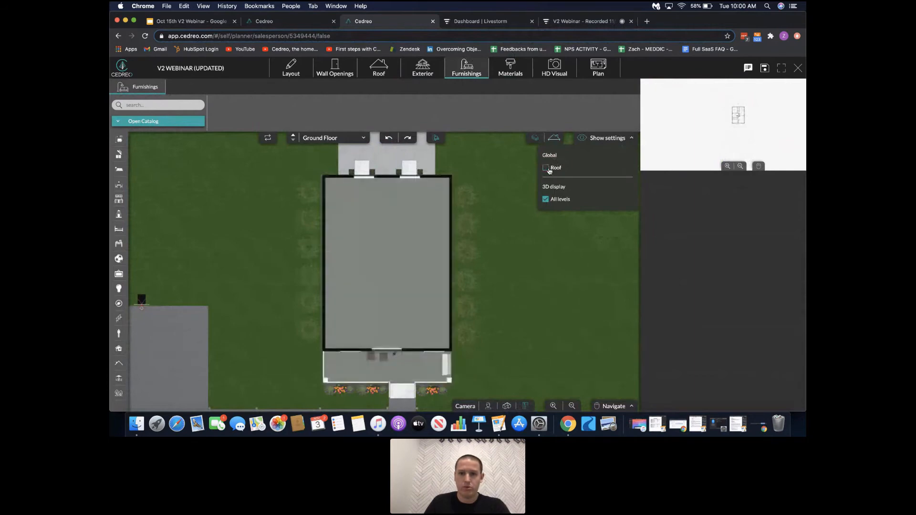
pyautogui.click(546, 200)
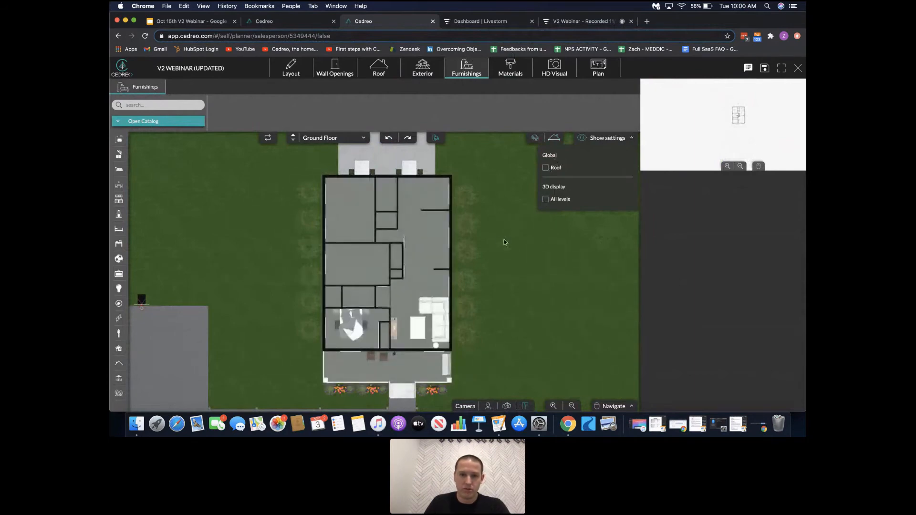
pyautogui.scroll(5, 470, 208)
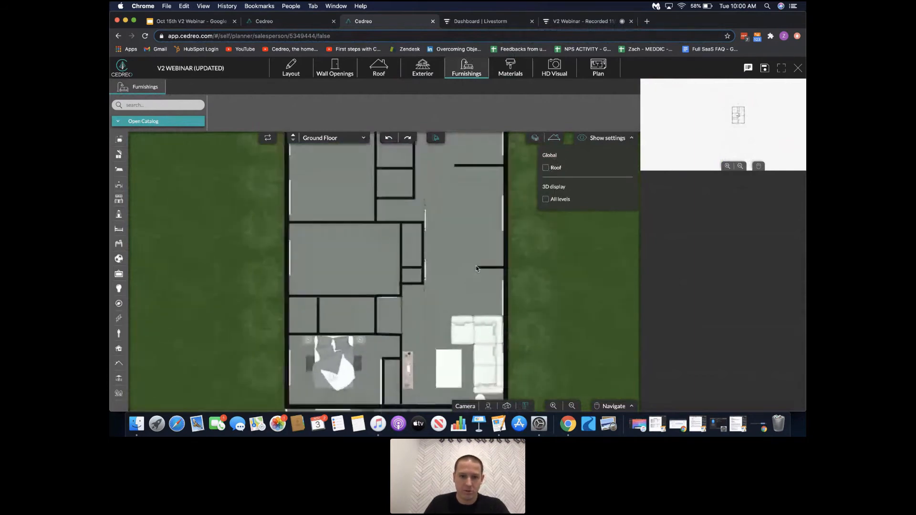
pyautogui.scroll(-4, 476, 269)
pyautogui.scroll(-3, 477, 269)
pyautogui.moveTo(477, 268); pyautogui.dragTo(447, 377)
pyautogui.moveTo(434, 259); pyautogui.dragTo(504, 243)
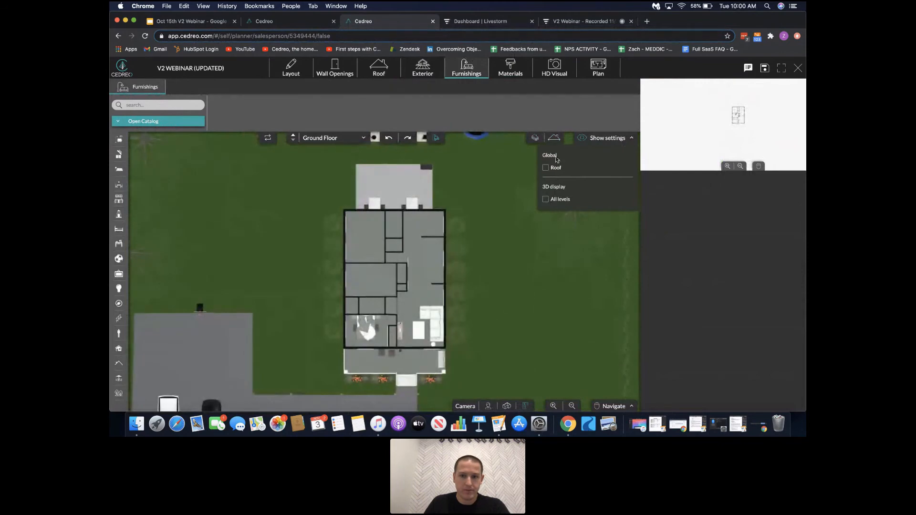
# Step: Show the roof and all levels again in the 3D display and return to the aerial camera view of the house
pyautogui.click(546, 168)
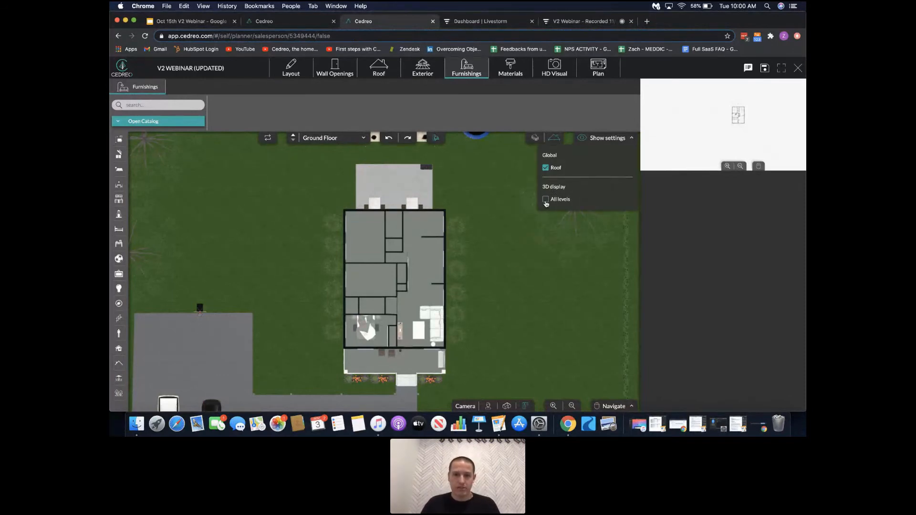
pyautogui.click(545, 199)
pyautogui.click(623, 139)
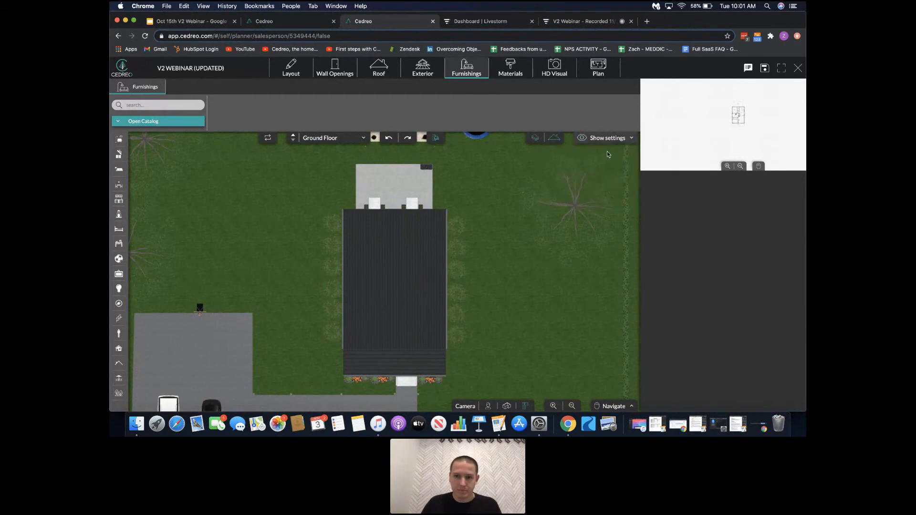
pyautogui.scroll(-2, 486, 311)
pyautogui.click(507, 406)
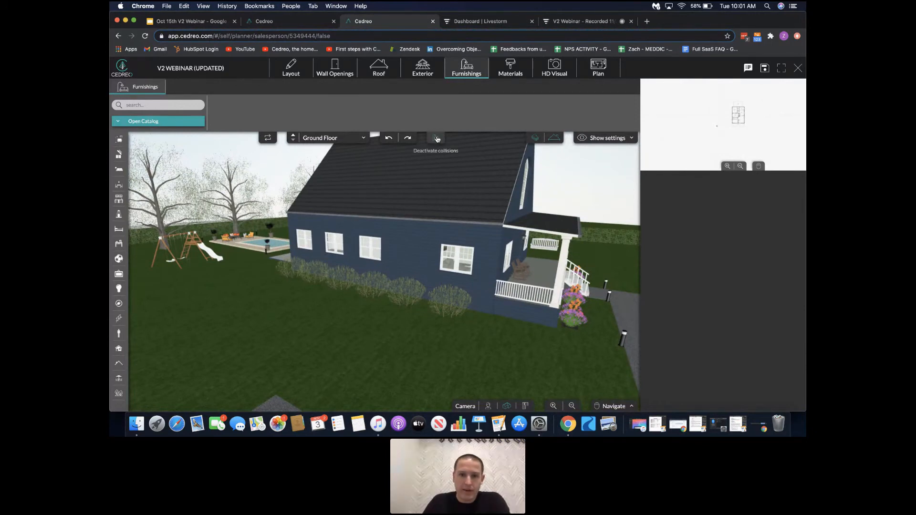
# Step: Choose the green rounded-shrub flower bed from the Vegetation plants and try to position it beside the front porch
pyautogui.click(144, 121)
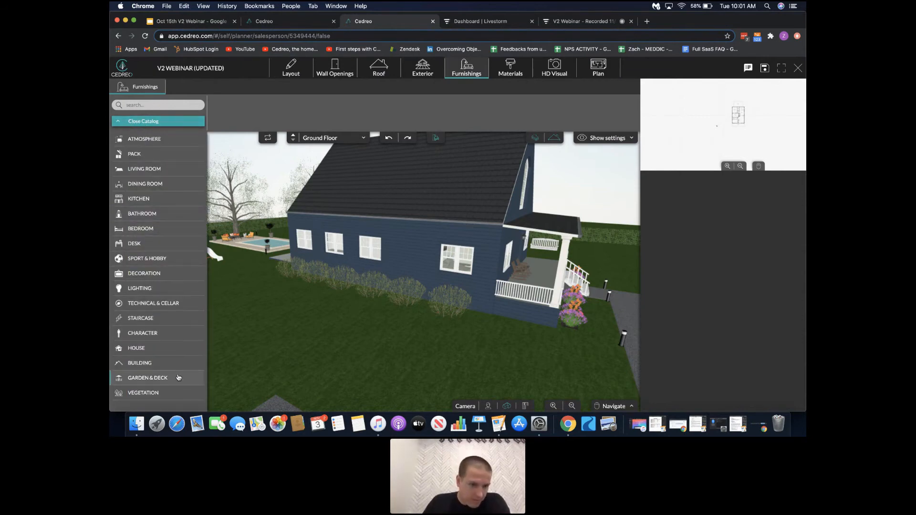
pyautogui.click(174, 391)
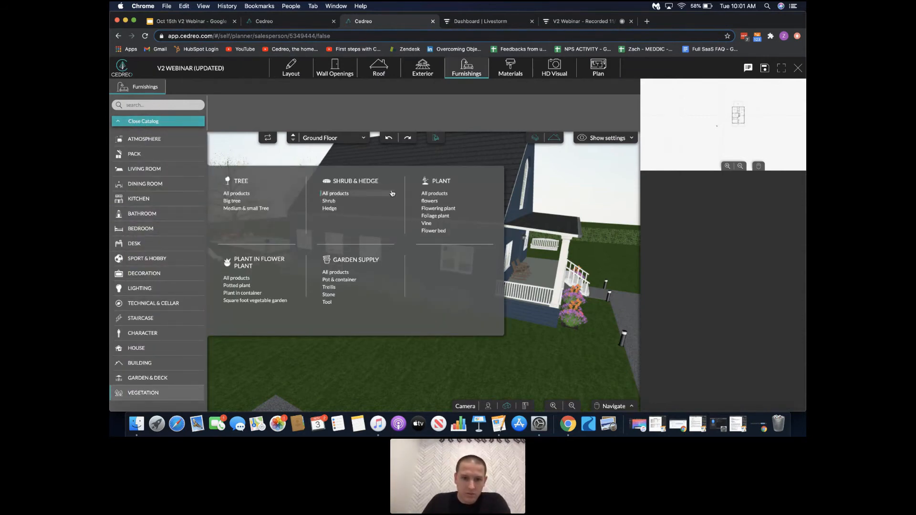
pyautogui.click(433, 231)
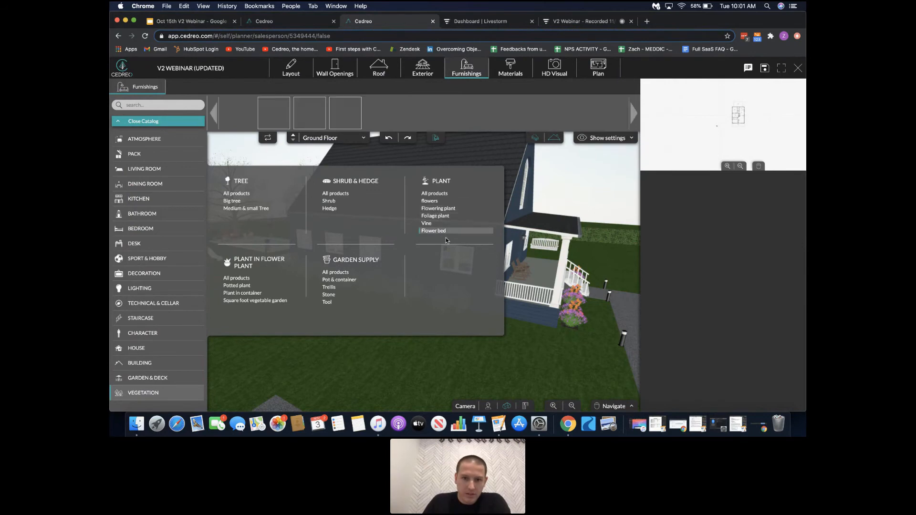
pyautogui.click(310, 112)
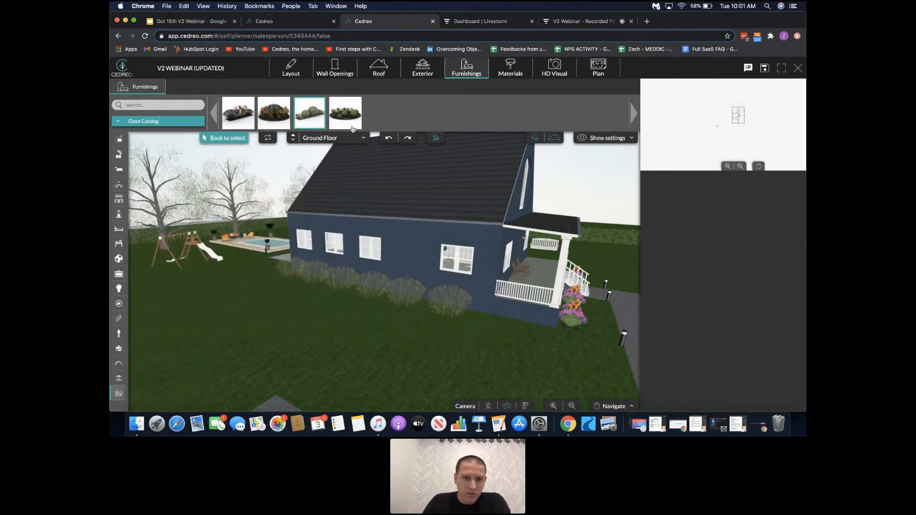
pyautogui.moveTo(513, 349); pyautogui.dragTo(494, 326)
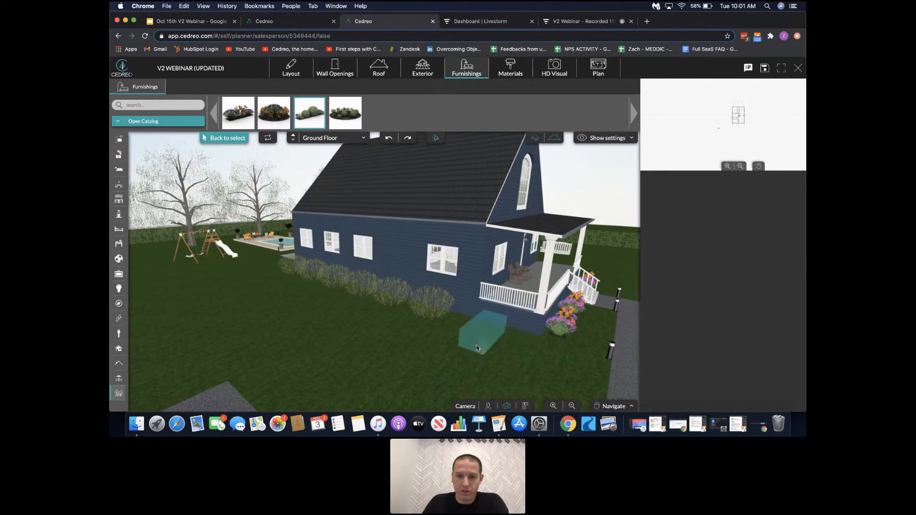
# Step: Deactivate collisions and place the flower bed through the porch's side wall, undo the placement and reactivate collisions
pyautogui.click(435, 138)
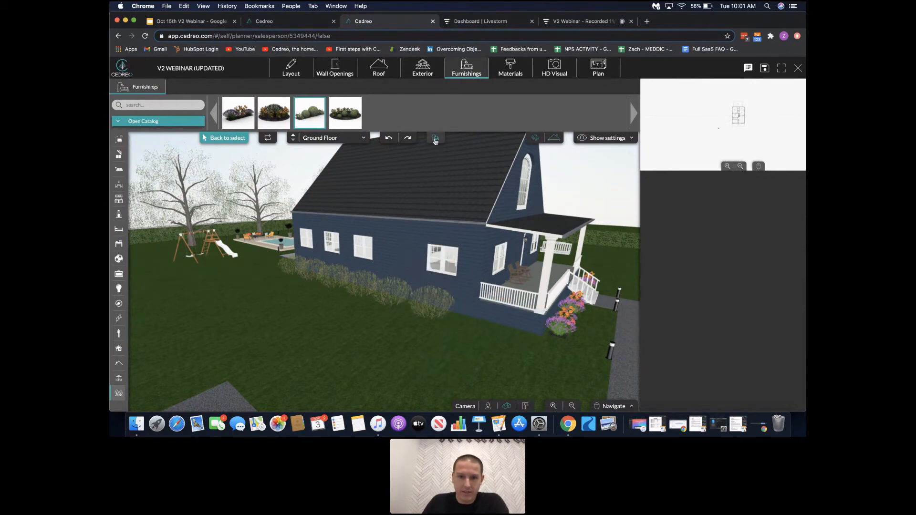
pyautogui.click(309, 115)
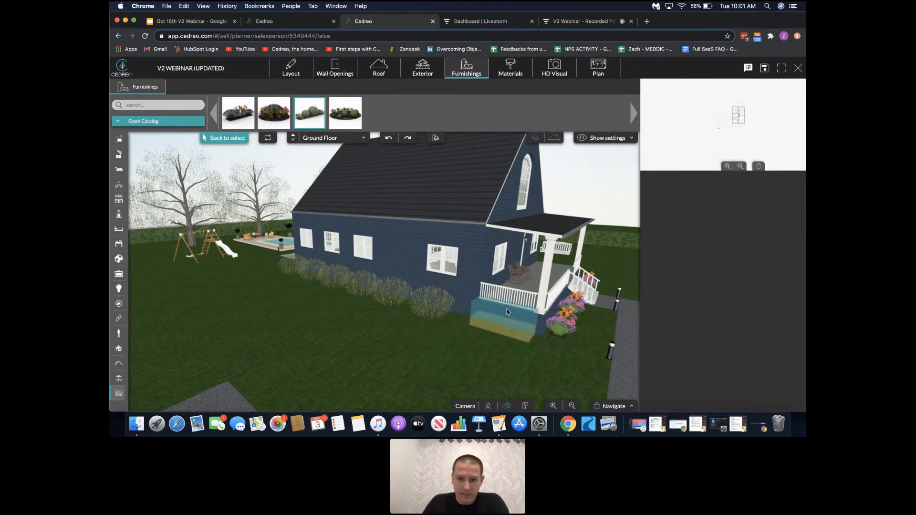
pyautogui.click(511, 303)
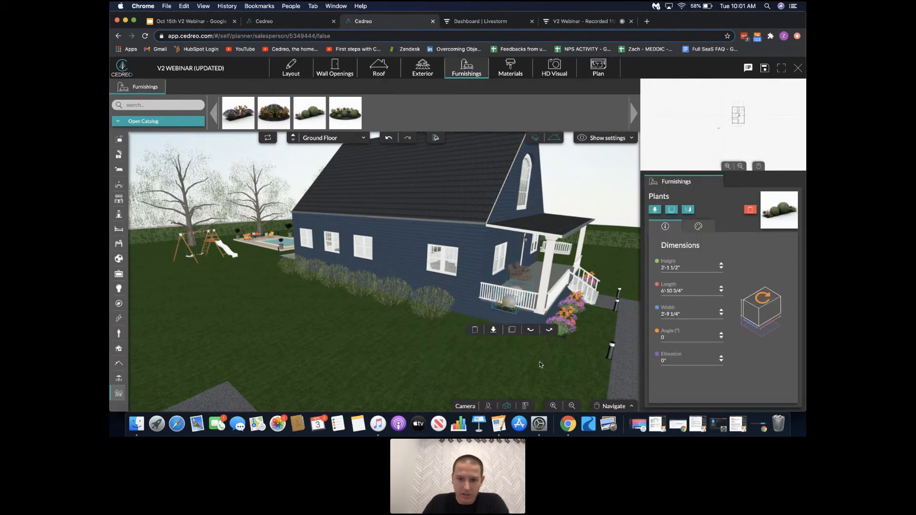
pyautogui.moveTo(540, 362); pyautogui.dragTo(527, 363)
pyautogui.click(390, 140)
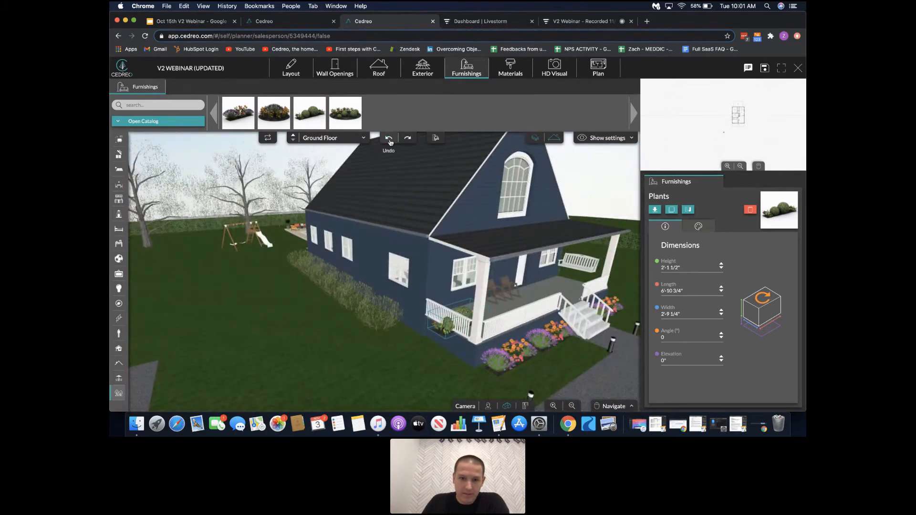
pyautogui.click(390, 140)
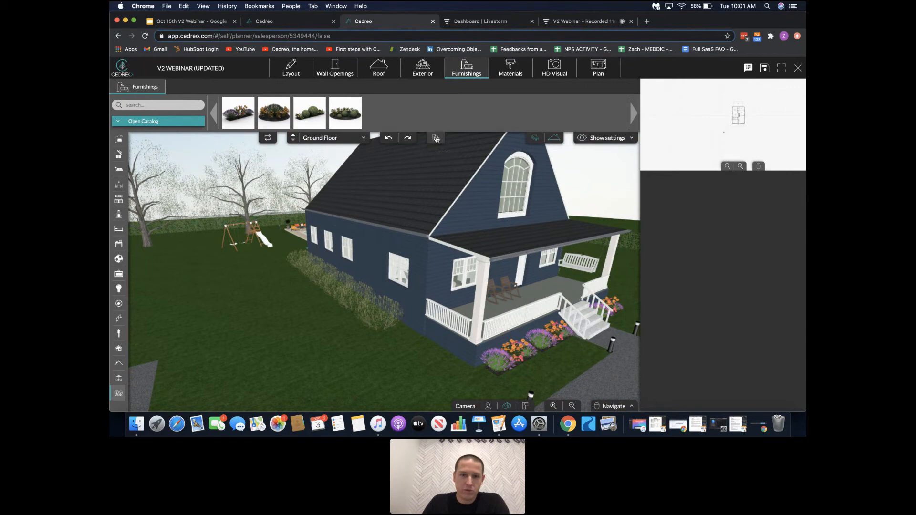
pyautogui.click(437, 138)
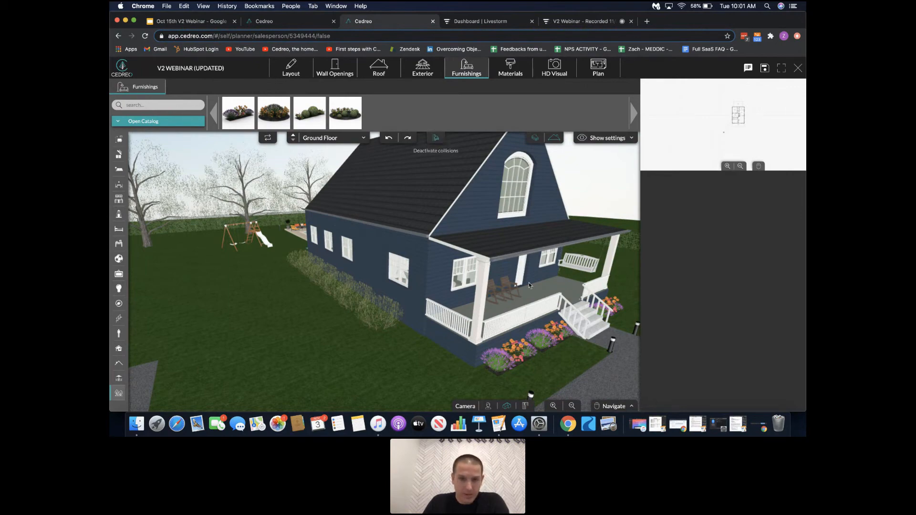
# Step: Search the furnishings for "rocking" and place a Rocking Chair at the end of the front porch, under the window's outer side
pyautogui.moveTo(552, 302); pyautogui.dragTo(460, 306)
pyautogui.scroll(3, 441, 310)
pyautogui.click(141, 122)
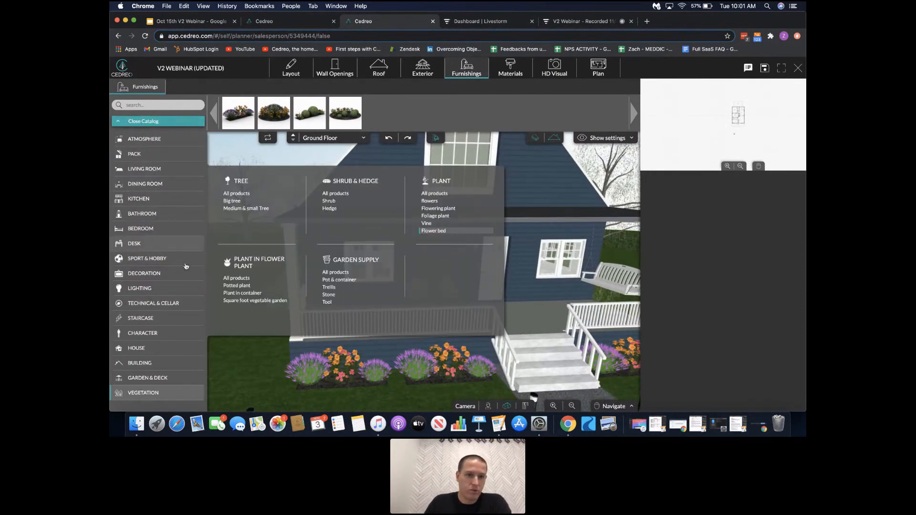
pyautogui.click(156, 123)
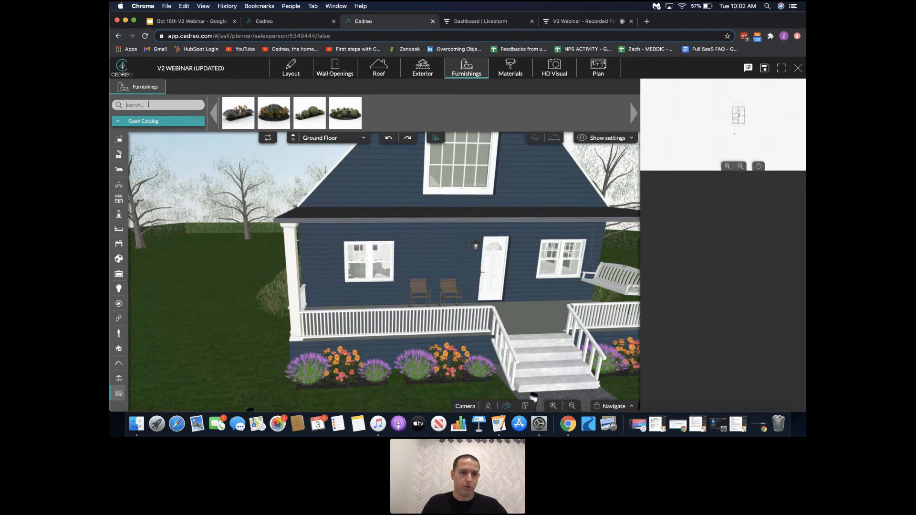
pyautogui.write('ocking')
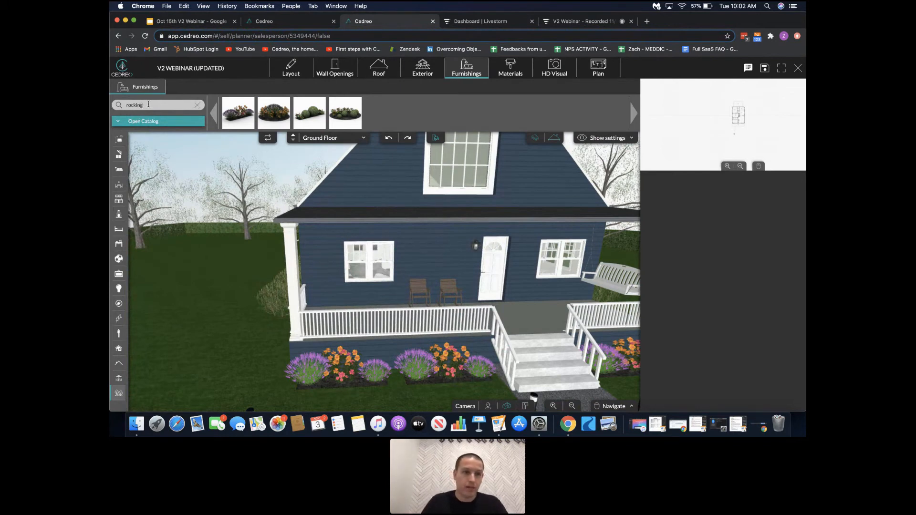
pyautogui.click(245, 108)
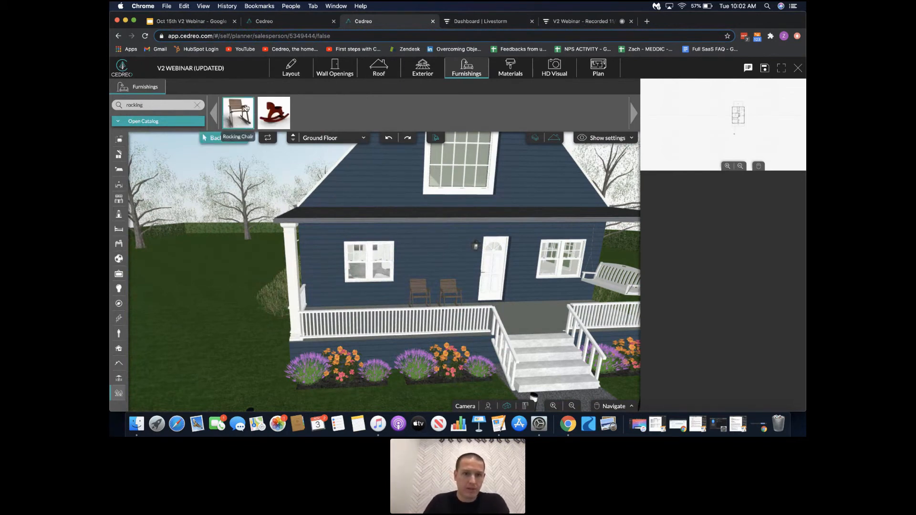
pyautogui.click(333, 300)
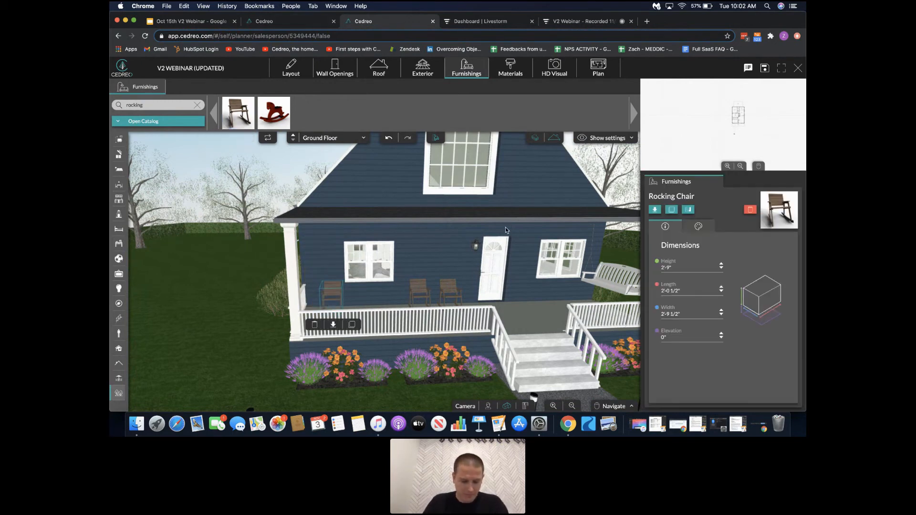
# Step: Apply the Old blue wood covering to the new rocking chair only, then undo the covering change
pyautogui.click(496, 296)
pyautogui.moveTo(496, 296); pyautogui.dragTo(492, 288)
pyautogui.scroll(-5, 493, 288)
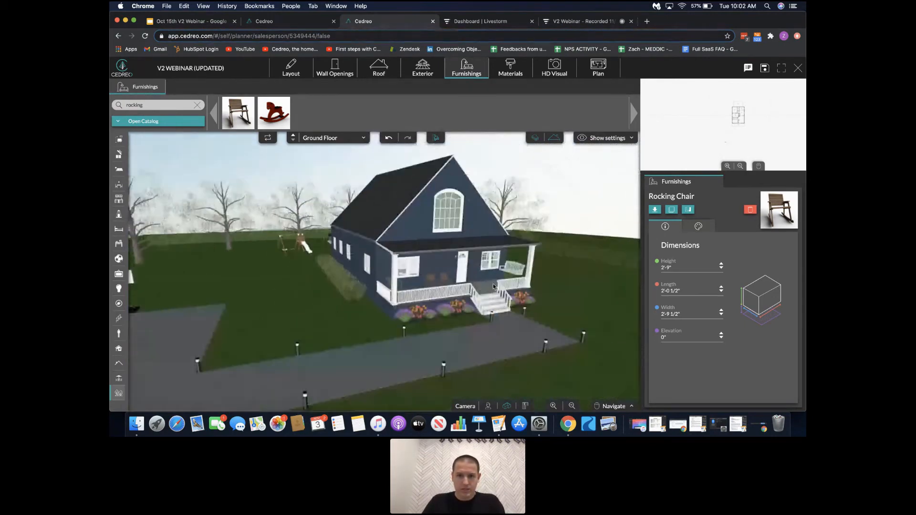
pyautogui.scroll(5, 494, 285)
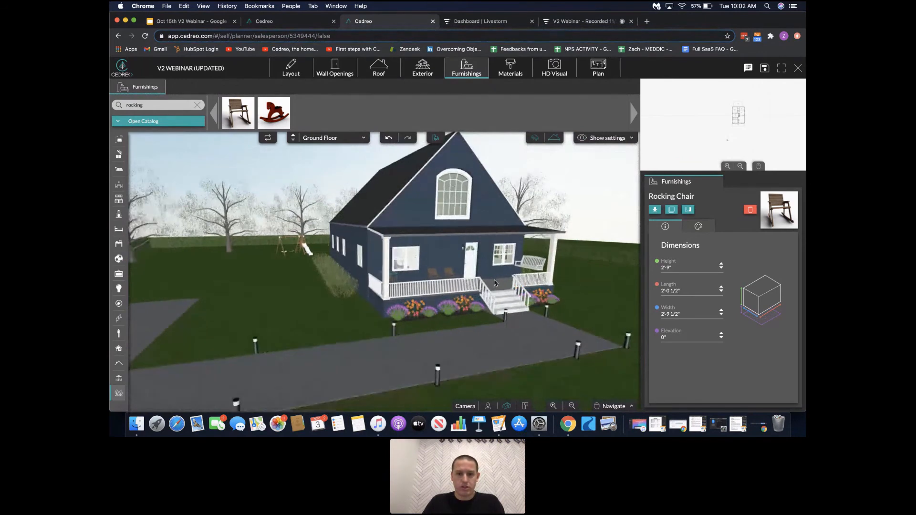
pyautogui.scroll(4, 495, 282)
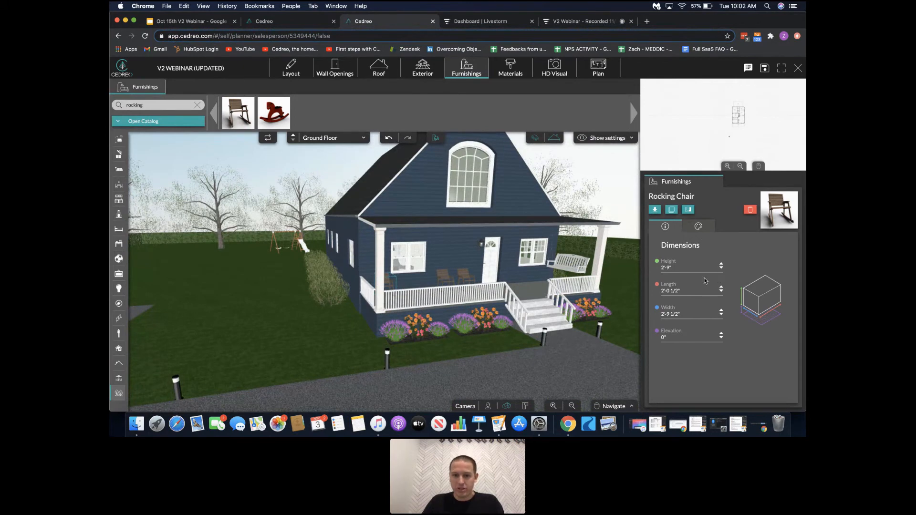
pyautogui.click(699, 226)
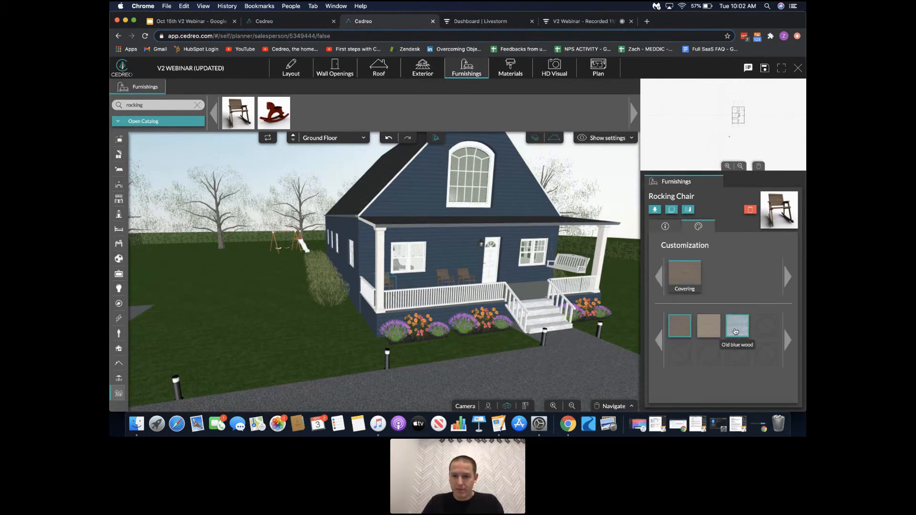
pyautogui.click(734, 333)
pyautogui.click(564, 172)
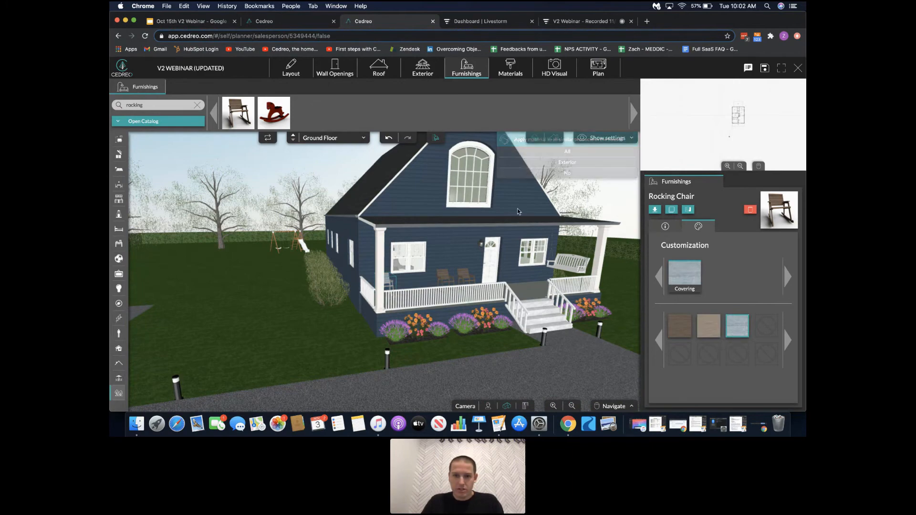
pyautogui.scroll(5, 368, 297)
pyautogui.scroll(5, 367, 297)
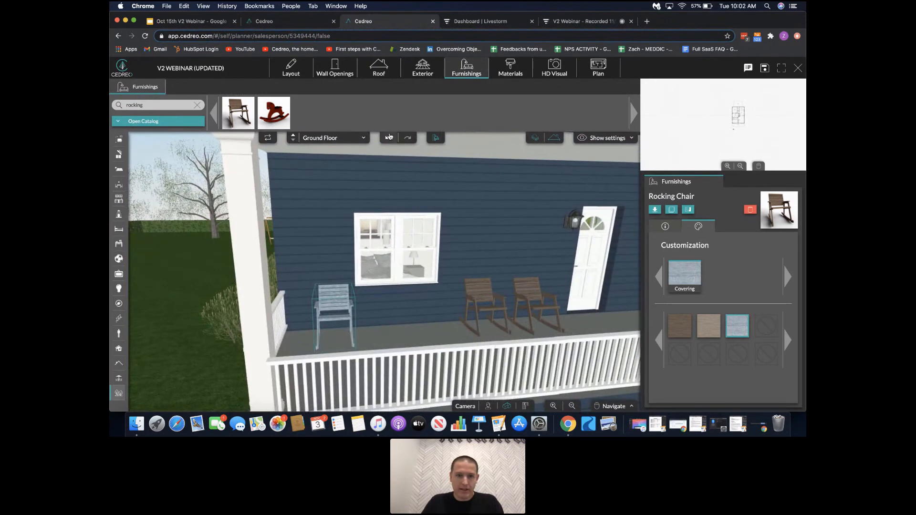
pyautogui.click(389, 138)
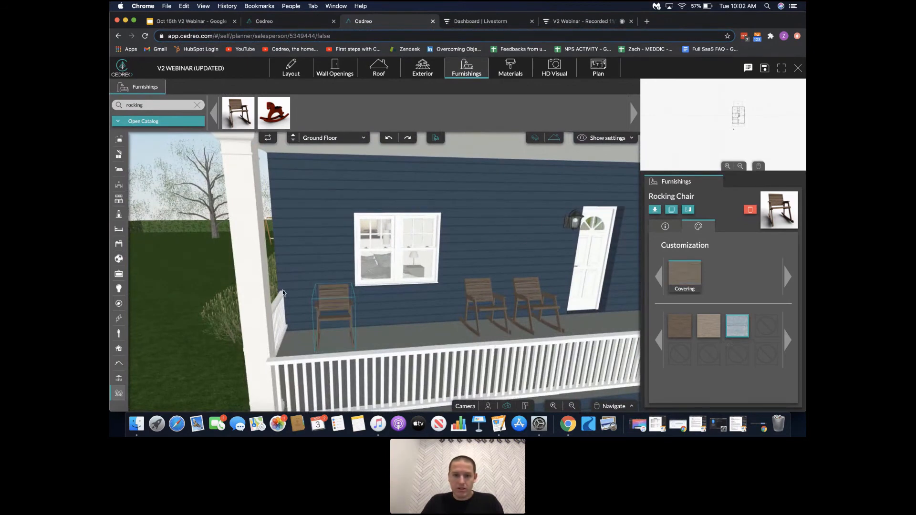
# Step: Apply the Wild cherry covering to all rocking chairs in the house and view the front porch from outside
pyautogui.click(708, 326)
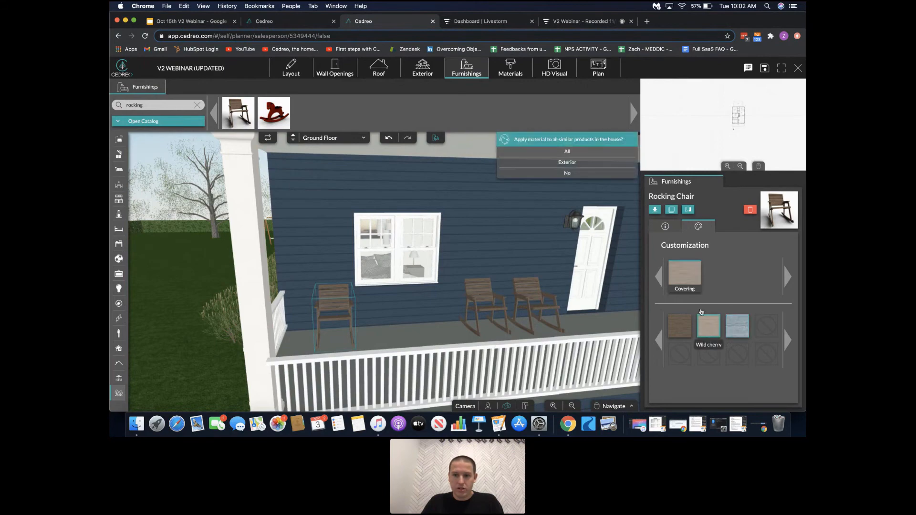
pyautogui.click(573, 152)
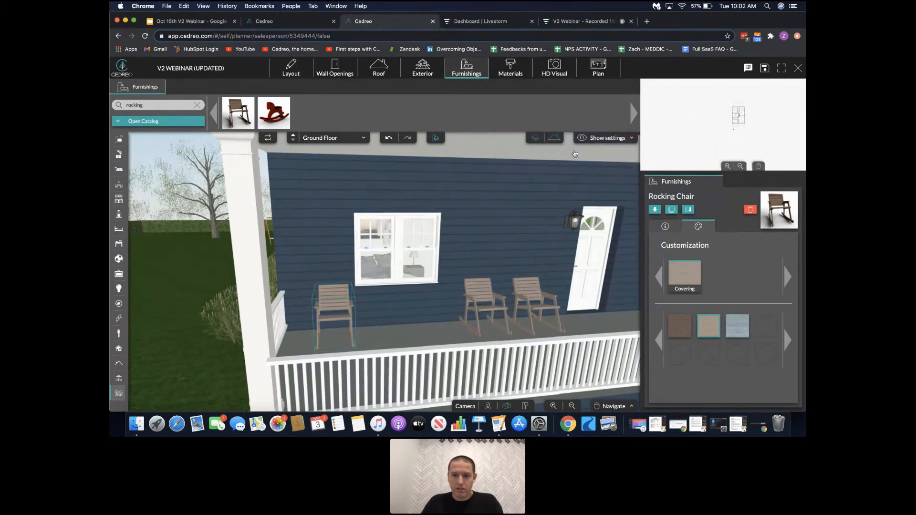
pyautogui.scroll(-10, 495, 276)
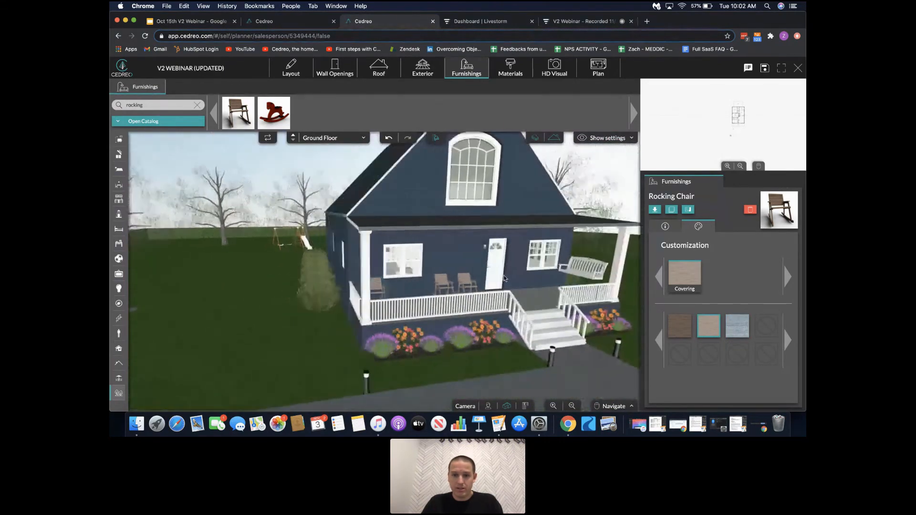
pyautogui.moveTo(502, 278); pyautogui.dragTo(500, 274)
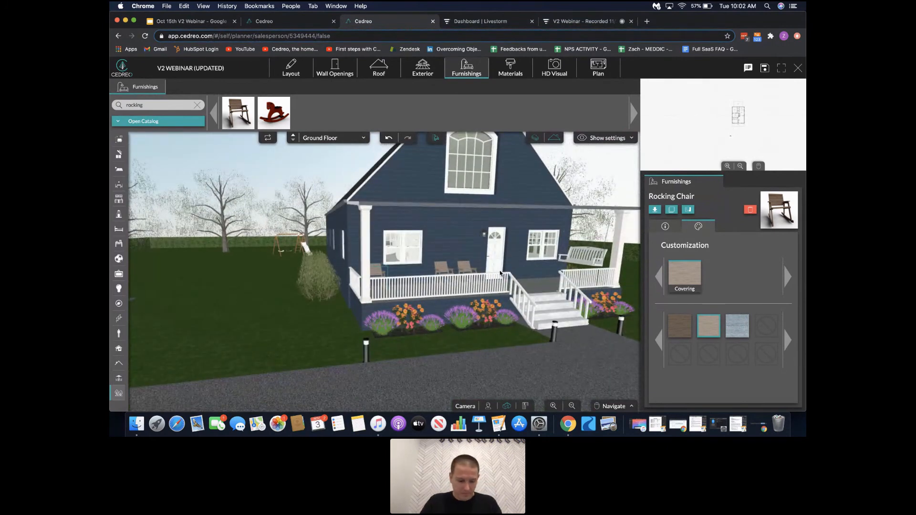
pyautogui.scroll(-5, 550, 249)
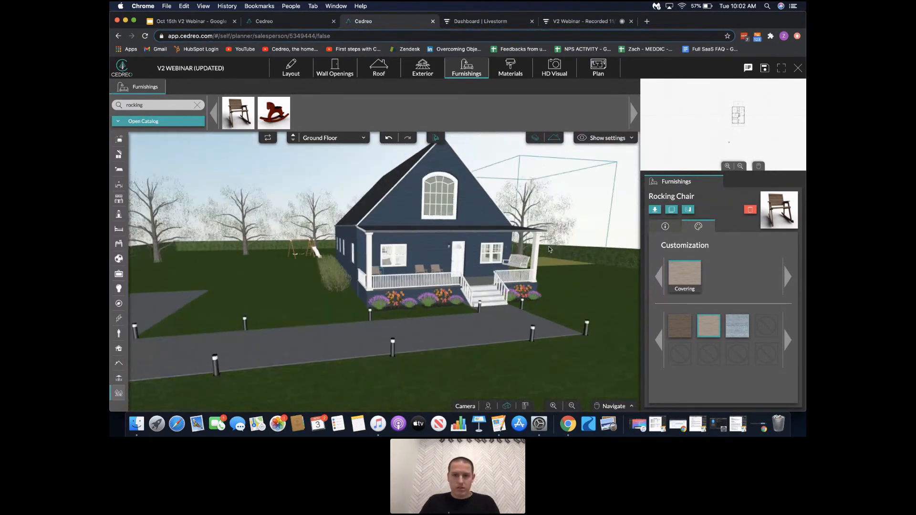
pyautogui.moveTo(550, 249); pyautogui.dragTo(425, 249)
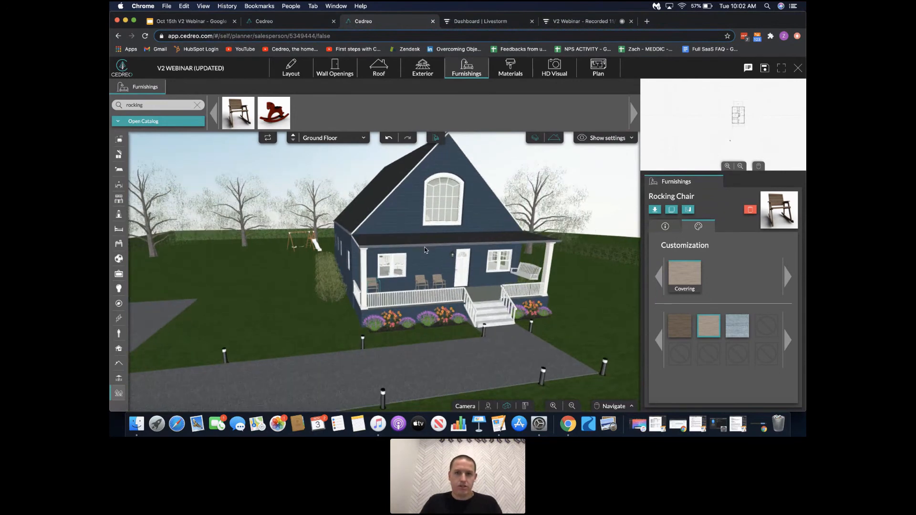
# Step: Search the materials catalog for brick, red and marble coverings, browsing the results and clearing the search
pyautogui.click(510, 73)
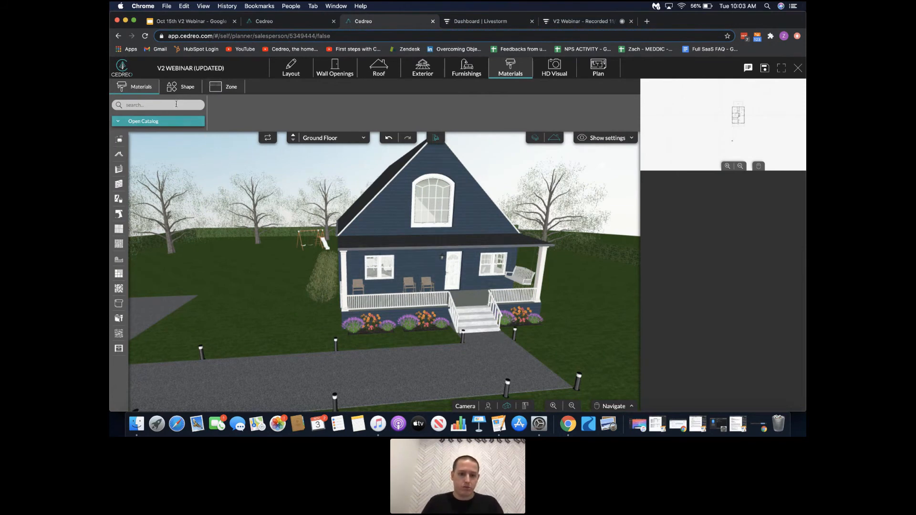
pyautogui.write('brick')
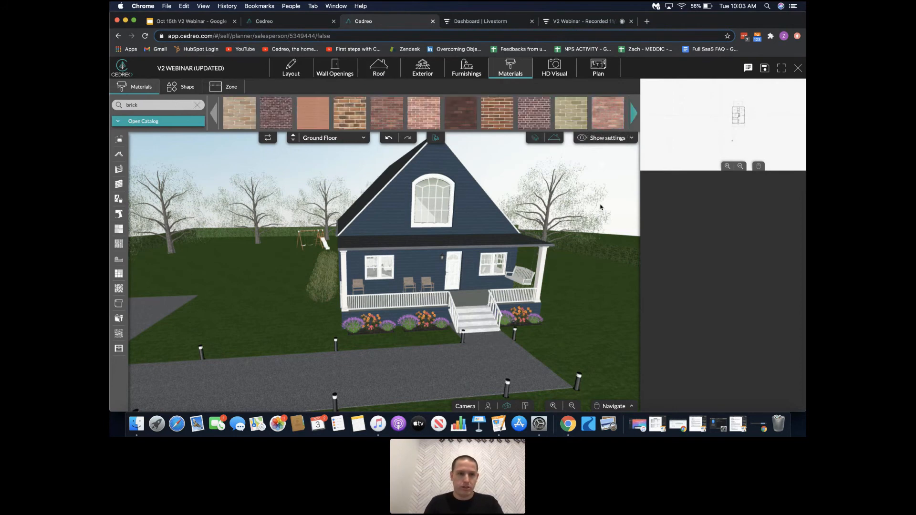
pyautogui.moveTo(149, 105); pyautogui.dragTo(109, 102)
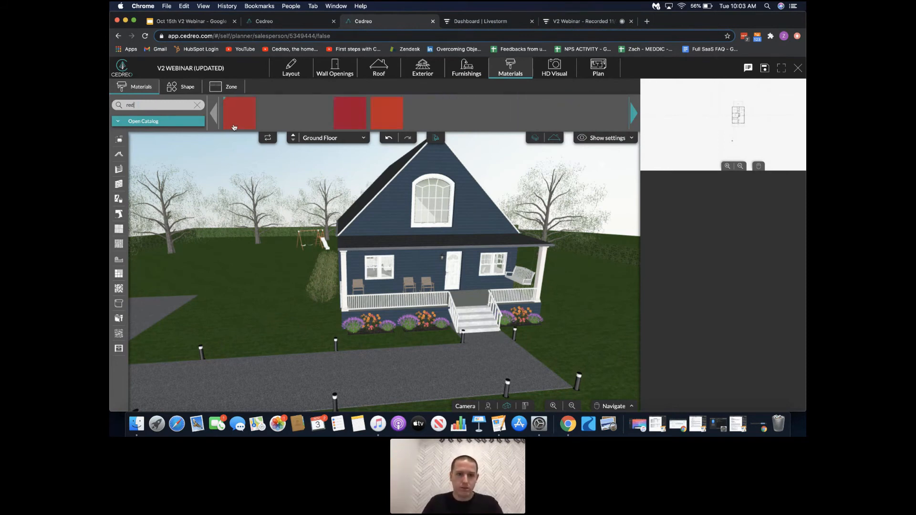
pyautogui.click(634, 118)
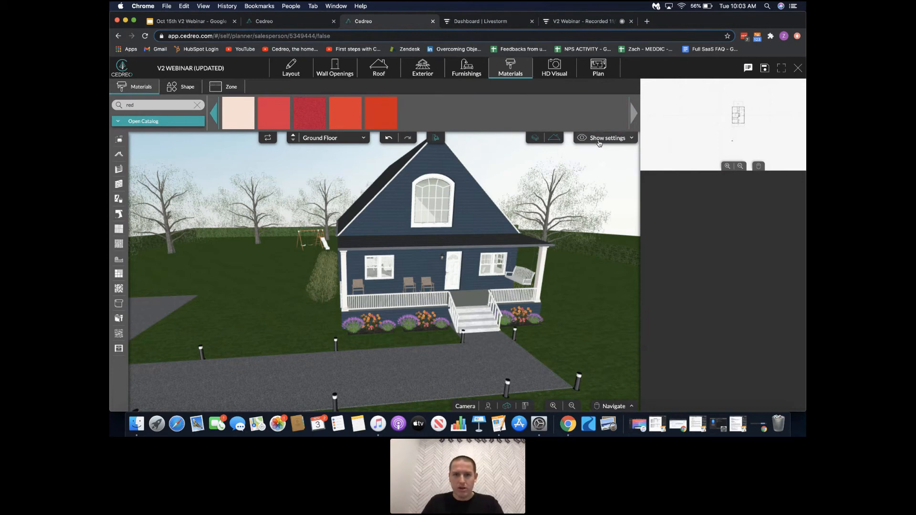
pyautogui.click(197, 106)
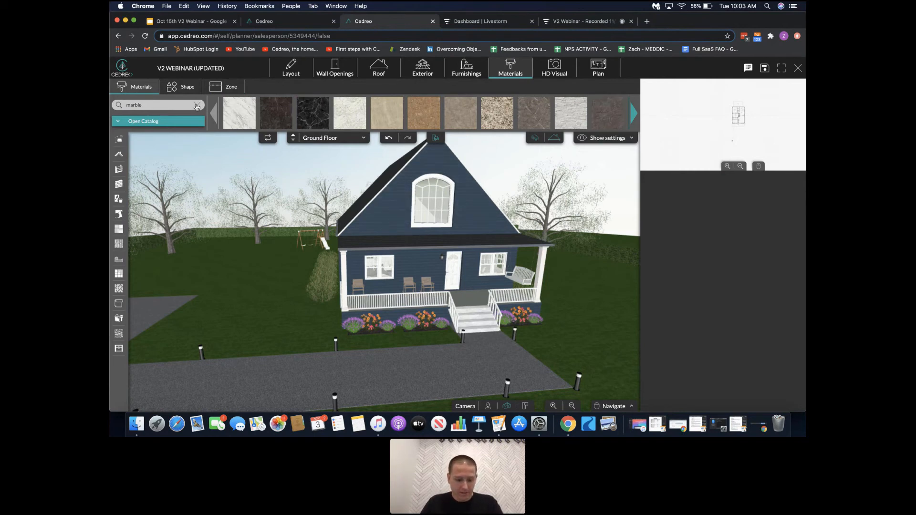
pyautogui.click(196, 106)
# Step: Open the HD rendering settings and examine the Outdoor sun environment and the sun's path around the house and on the plan
pyautogui.moveTo(536, 285); pyautogui.dragTo(534, 283)
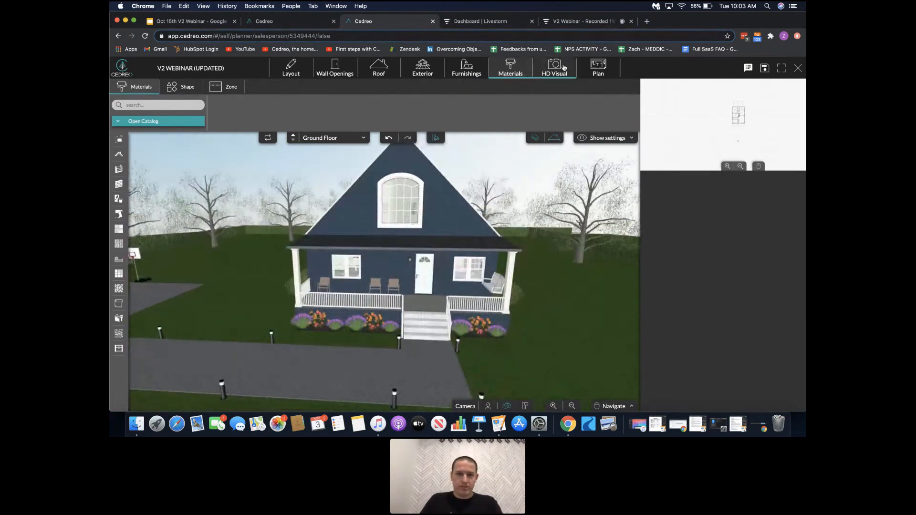
pyautogui.click(564, 67)
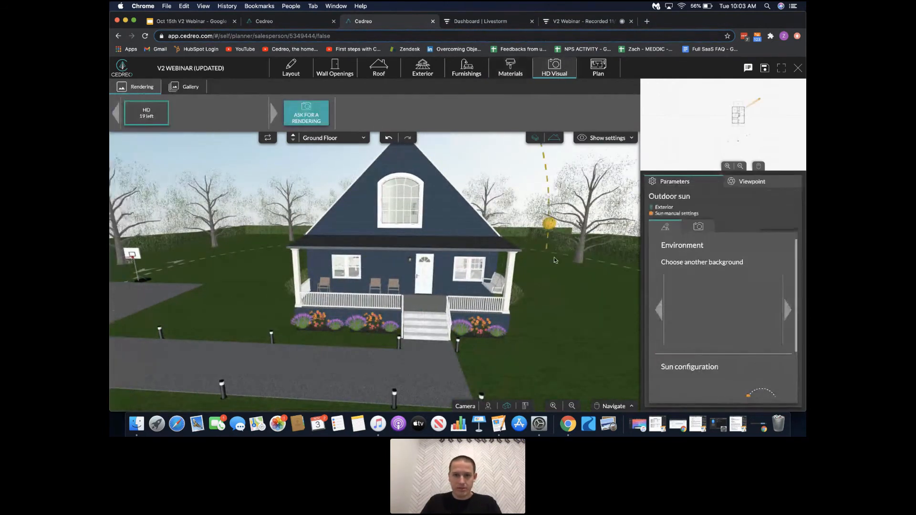
pyautogui.scroll(-5, 552, 258)
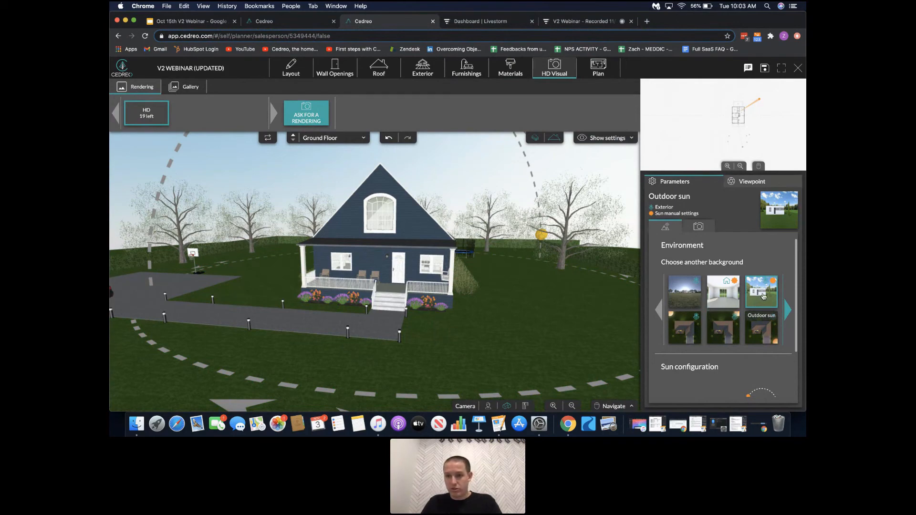
pyautogui.moveTo(575, 254)
pyautogui.mouseDown()
pyautogui.moveTo(548, 272)
pyautogui.moveTo(522, 180)
pyautogui.moveTo(549, 277)
pyautogui.mouseUp()
pyautogui.moveTo(543, 326); pyautogui.dragTo(515, 291)
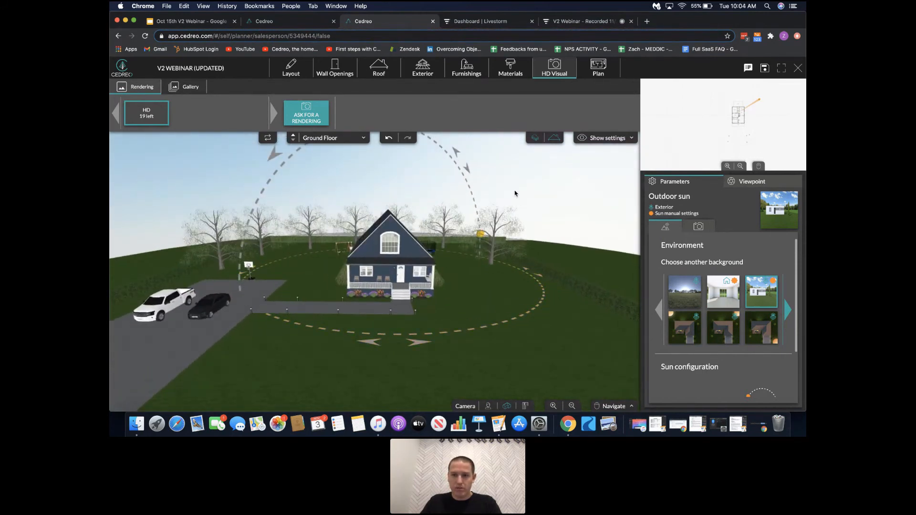
pyautogui.scroll(2, 520, 217)
pyautogui.scroll(3, 743, 115)
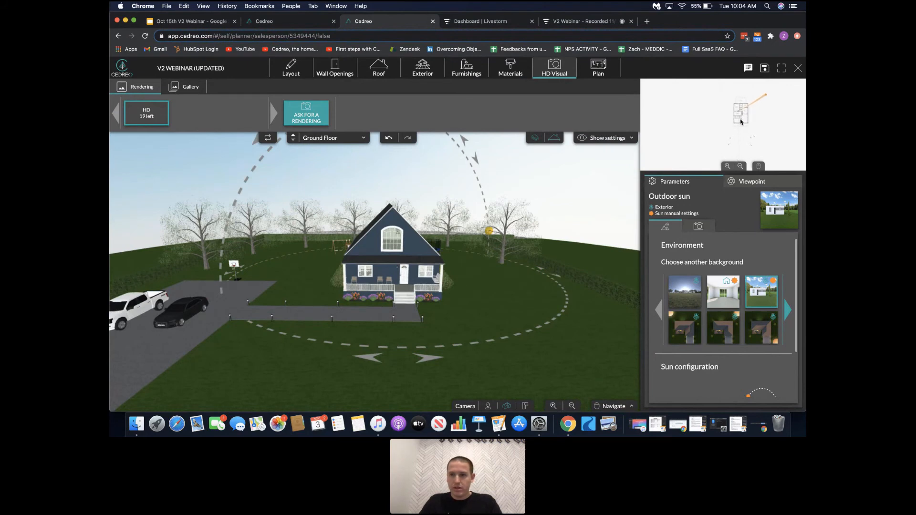
pyautogui.scroll(4, 745, 114)
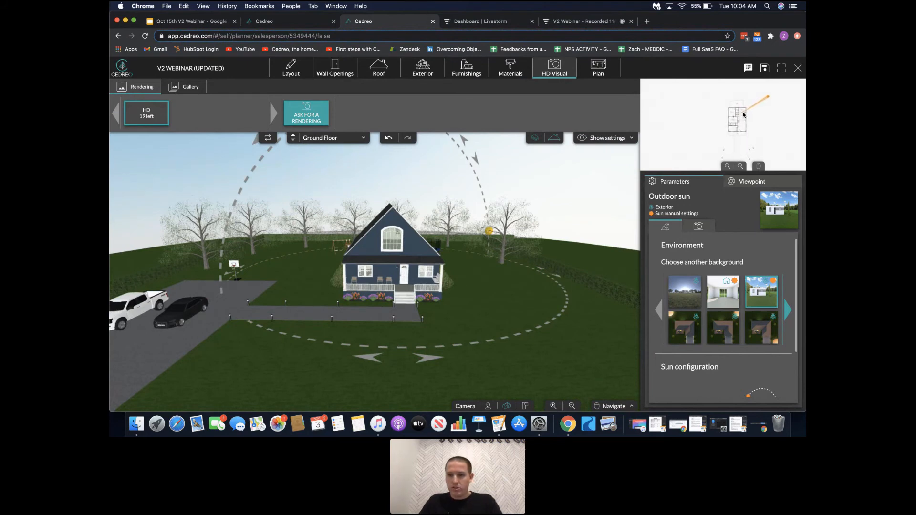
pyautogui.scroll(1, 749, 109)
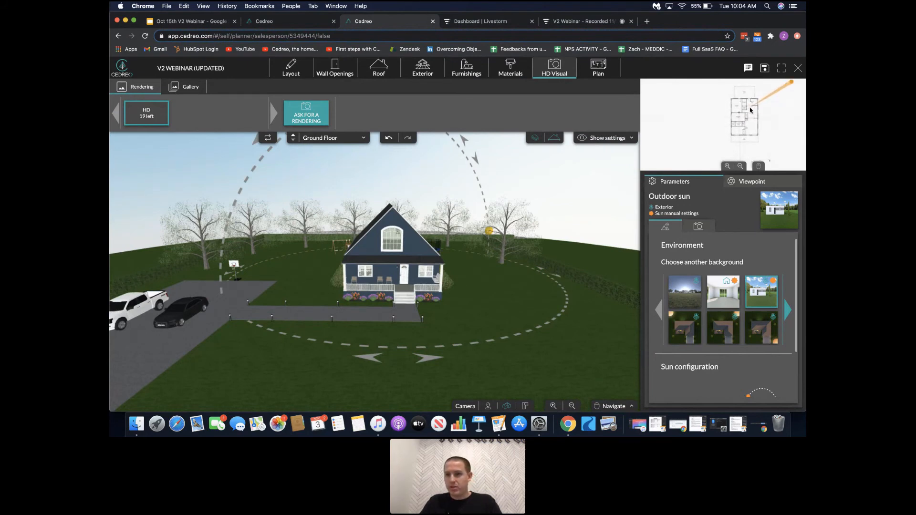
pyautogui.moveTo(749, 110); pyautogui.dragTo(742, 116)
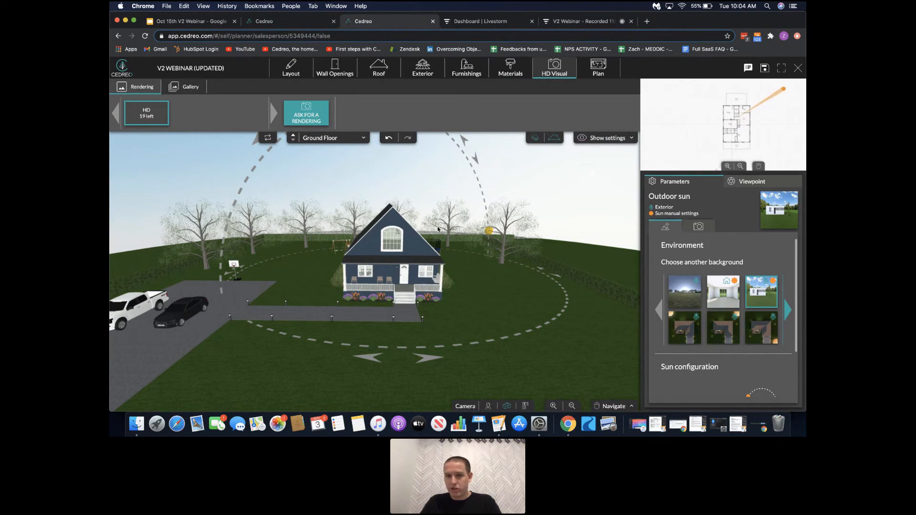
# Step: Frame the house's front at an angle from across the driveway path, request an HD rendering and save the current viewpoint
pyautogui.scroll(2, 438, 229)
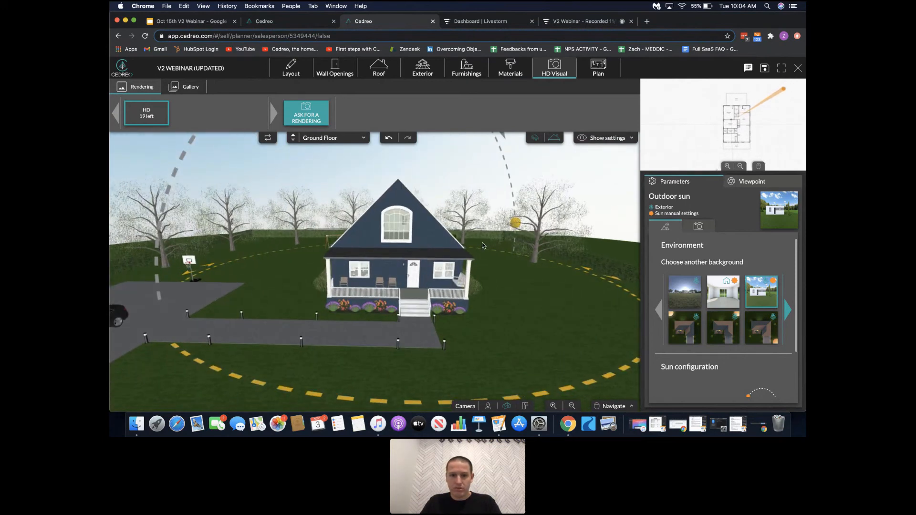
pyautogui.moveTo(486, 238); pyautogui.dragTo(478, 232)
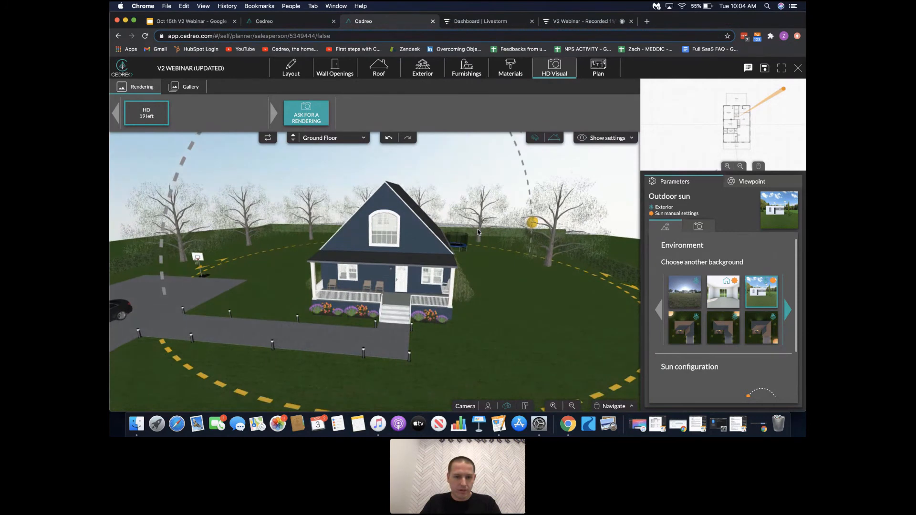
pyautogui.scroll(2, 477, 230)
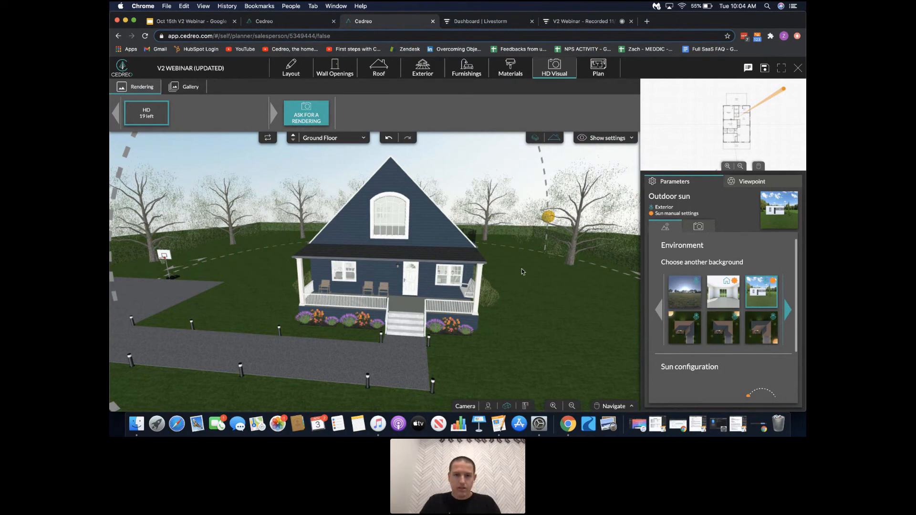
pyautogui.moveTo(481, 231); pyautogui.dragTo(538, 266)
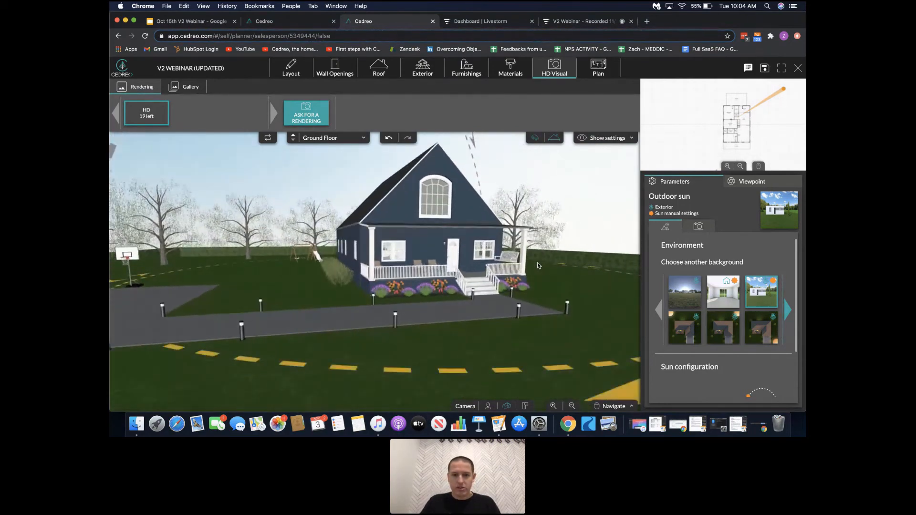
pyautogui.scroll(2, 537, 265)
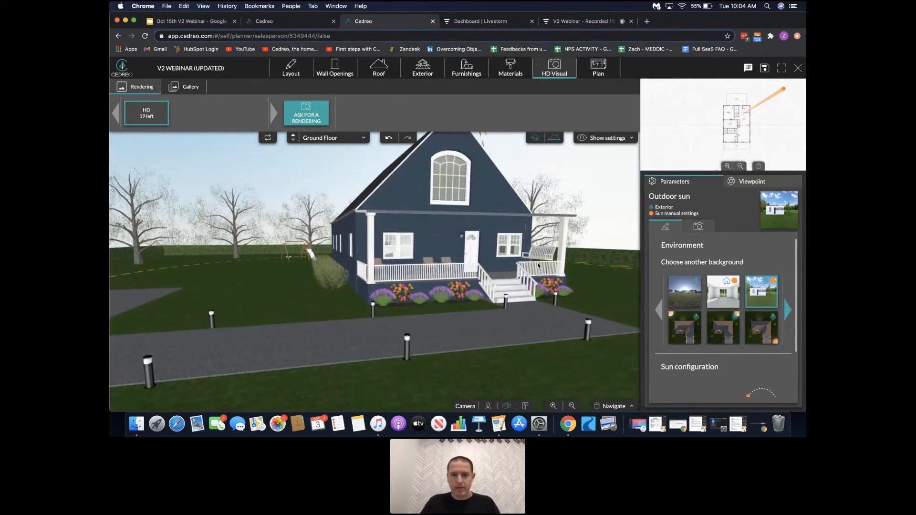
pyautogui.moveTo(538, 265); pyautogui.dragTo(537, 265)
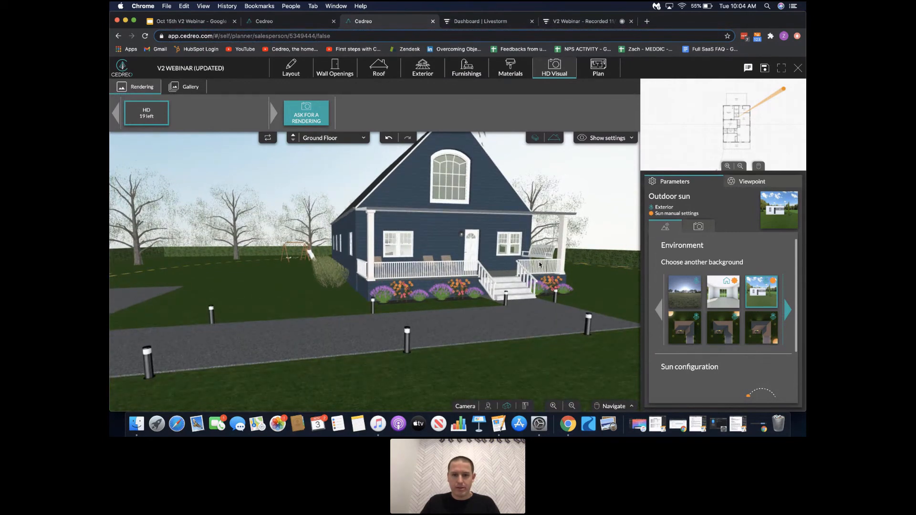
pyautogui.scroll(1, 539, 262)
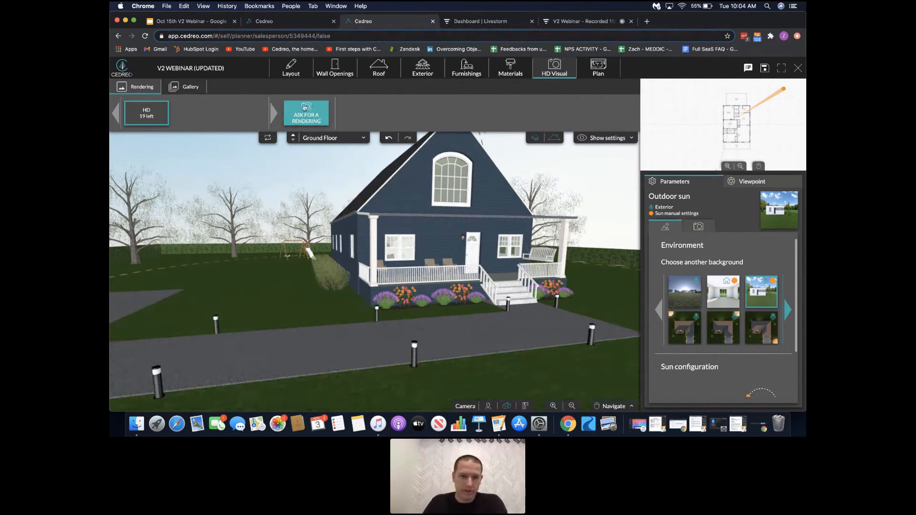
pyautogui.click(313, 118)
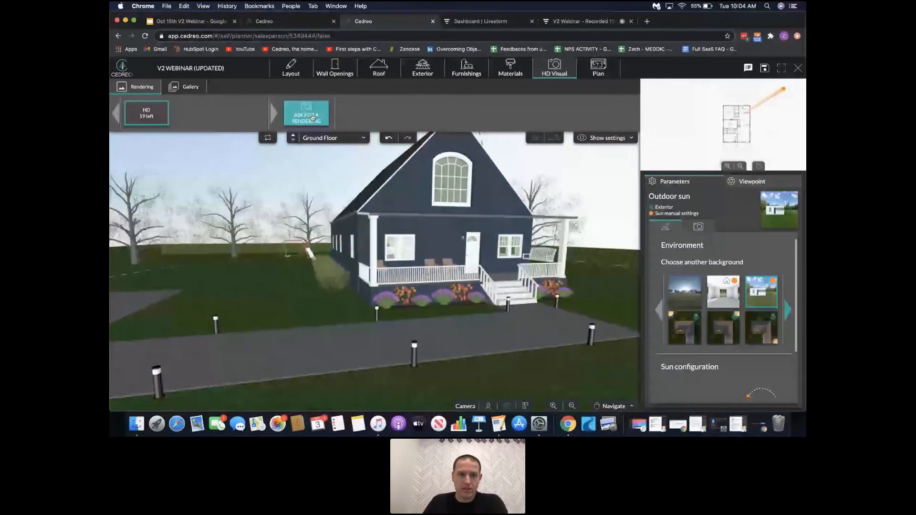
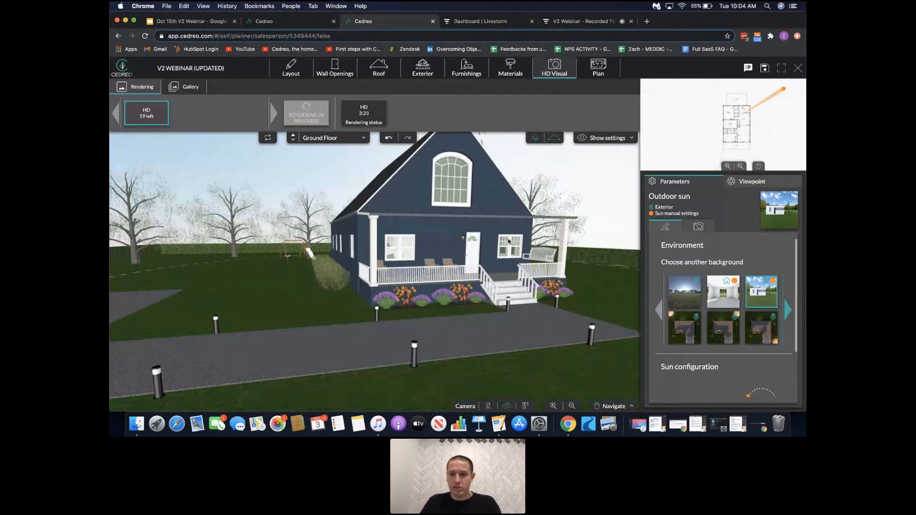
pyautogui.click(763, 184)
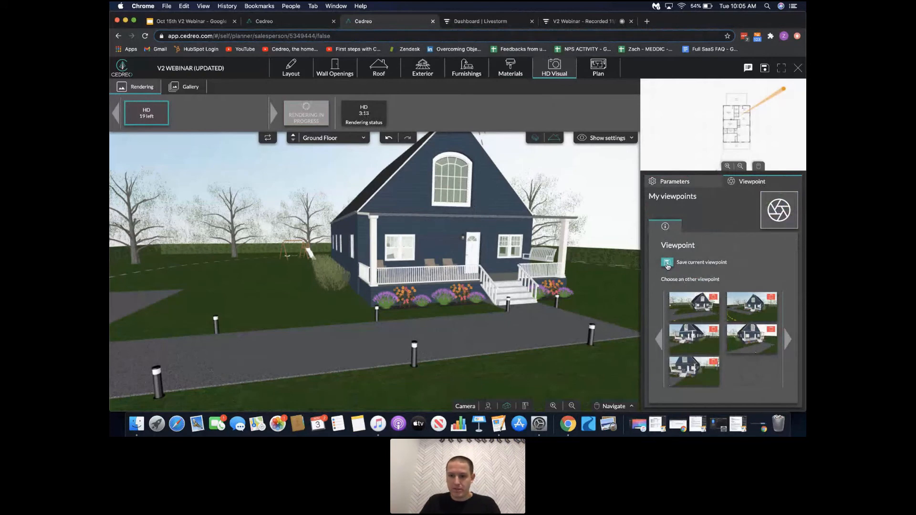
pyautogui.click(667, 266)
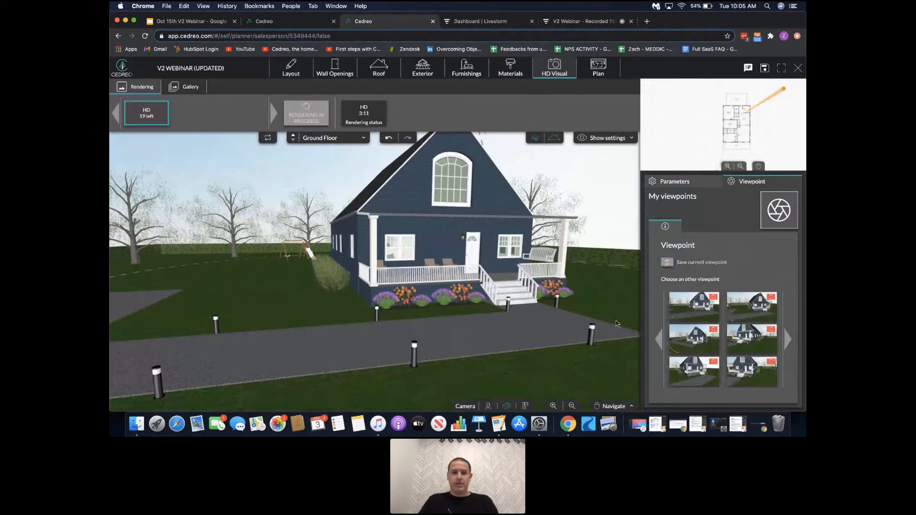
# Step: Search the materials for "brick" and apply Brick with white joints to the front wall, extending the covering to all of the house
pyautogui.moveTo(561, 273); pyautogui.dragTo(543, 279)
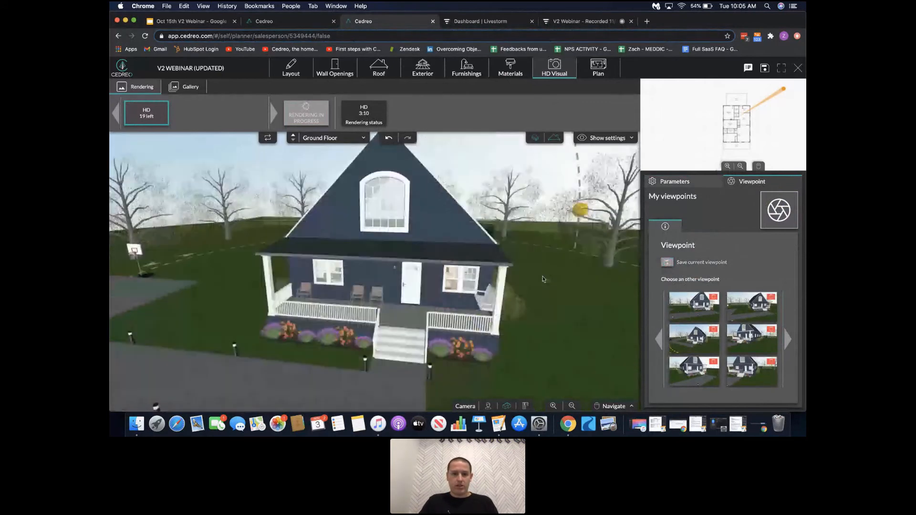
pyautogui.click(510, 69)
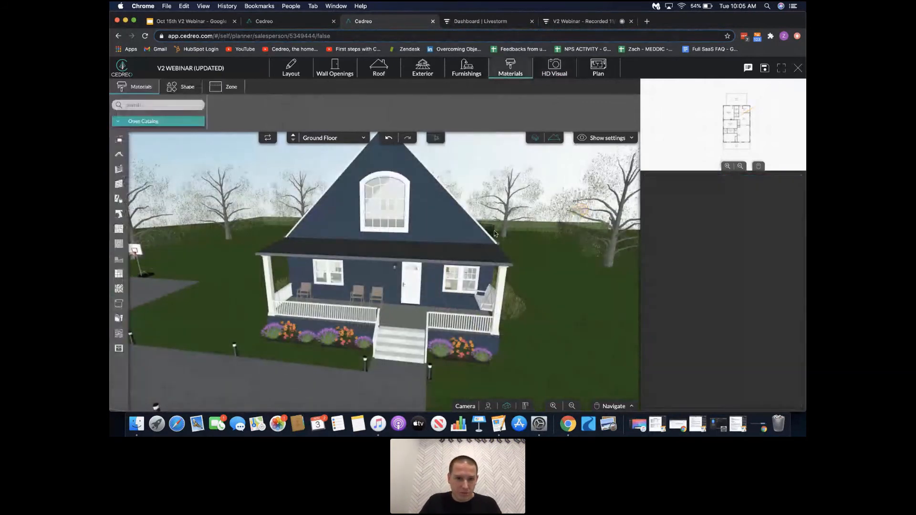
pyautogui.click(149, 106)
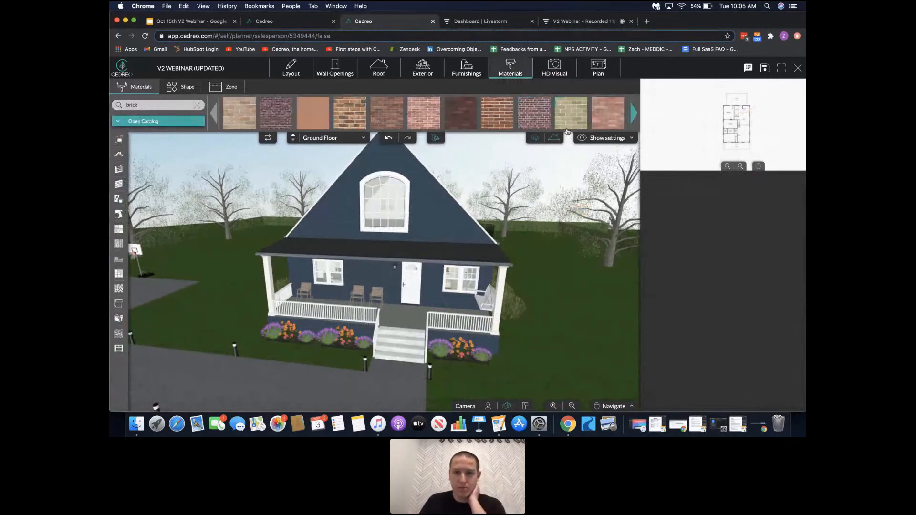
pyautogui.click(634, 111)
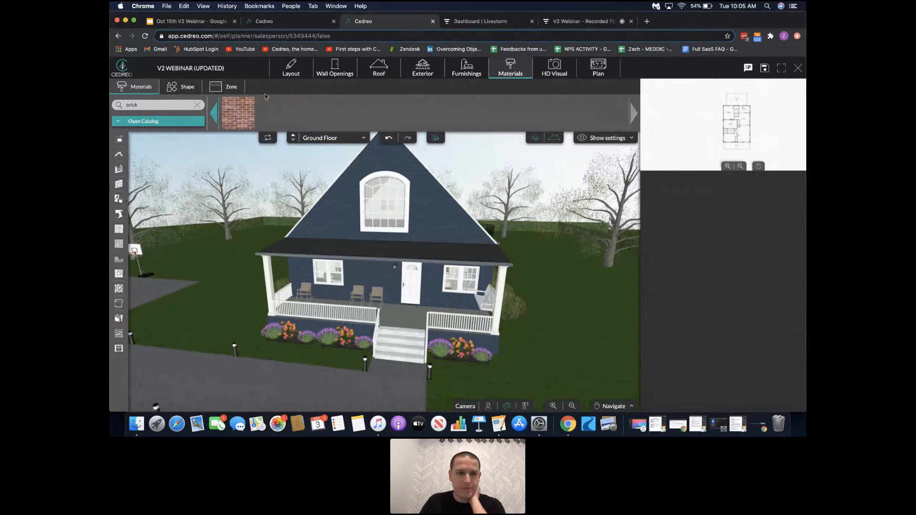
pyautogui.click(241, 111)
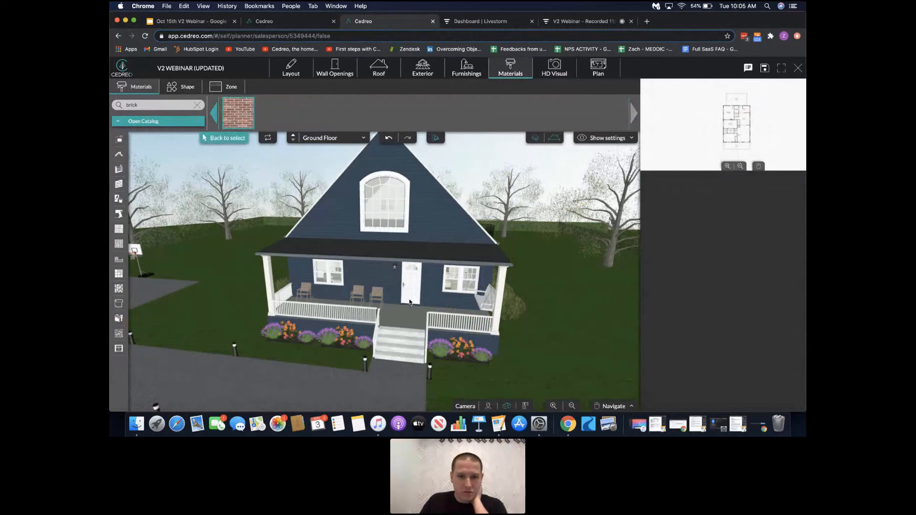
pyautogui.click(388, 270)
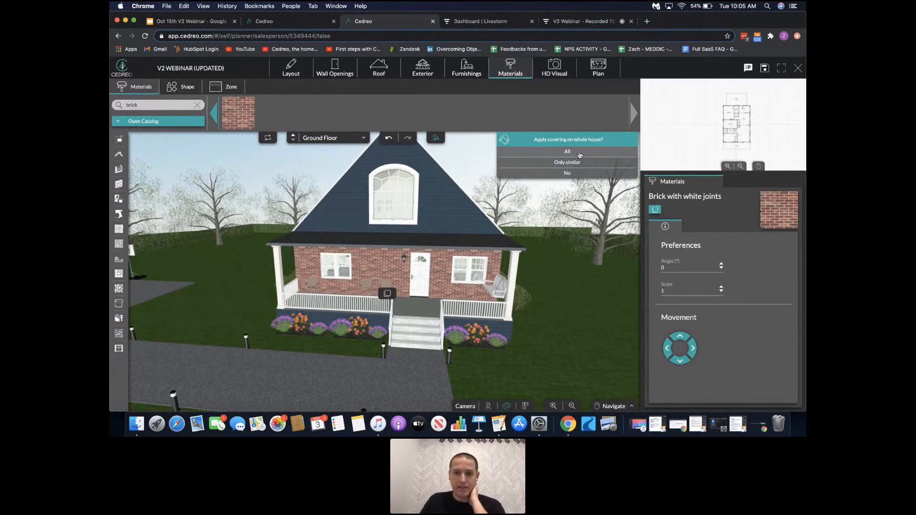
pyautogui.click(580, 152)
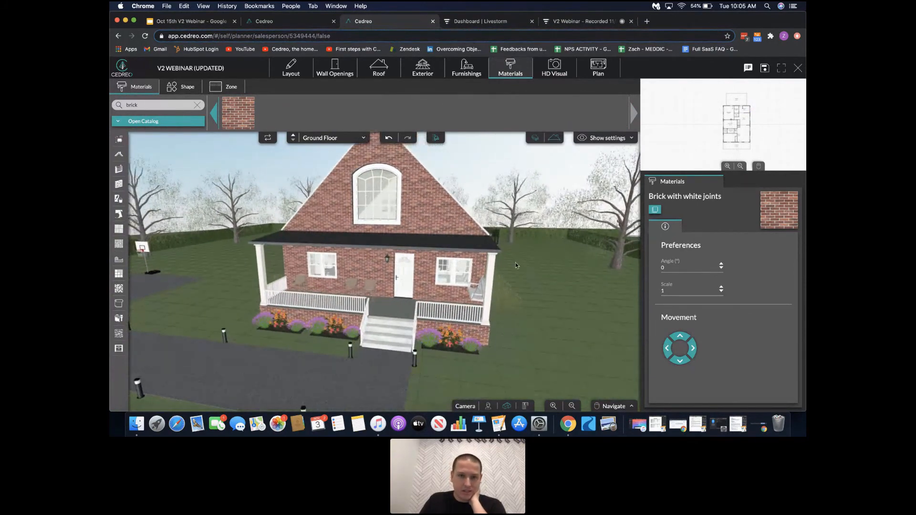
# Step: Return to the HD rendering viewpoints and recall the saved angled front viewpoint to view the house in brick
pyautogui.click(554, 69)
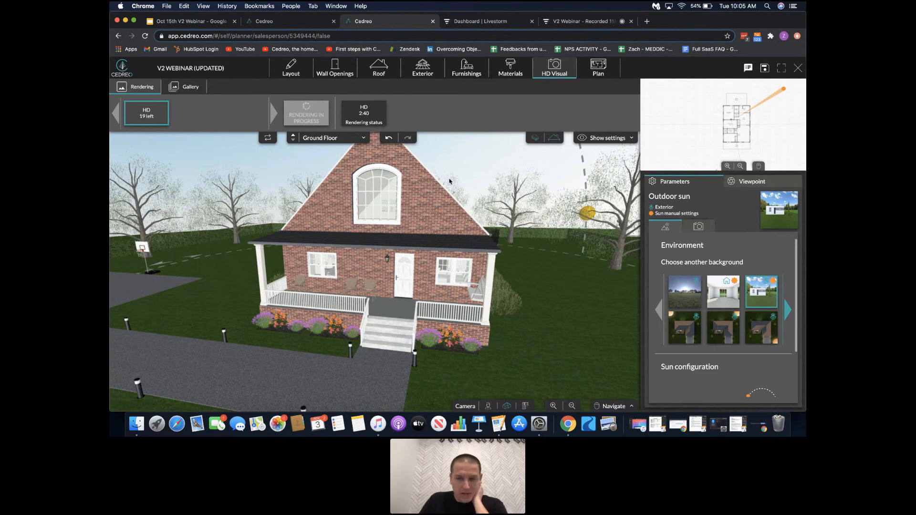
pyautogui.click(752, 182)
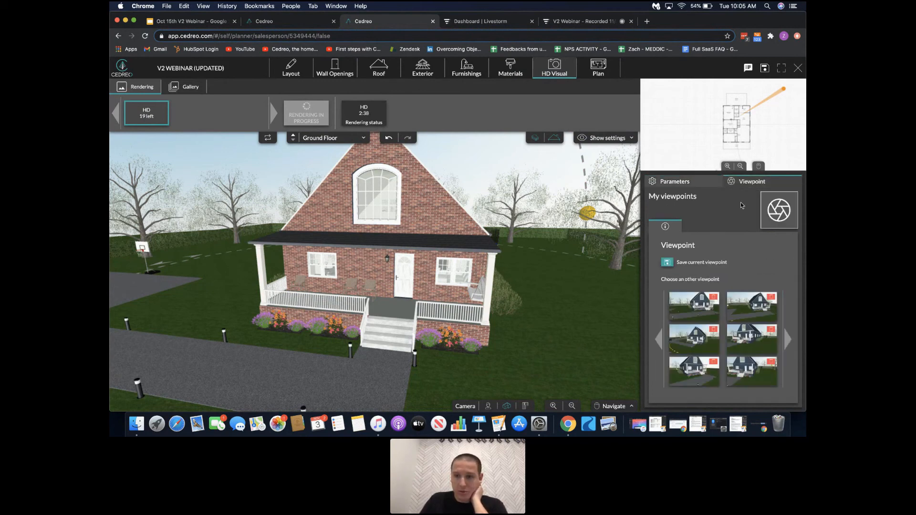
pyautogui.click(696, 313)
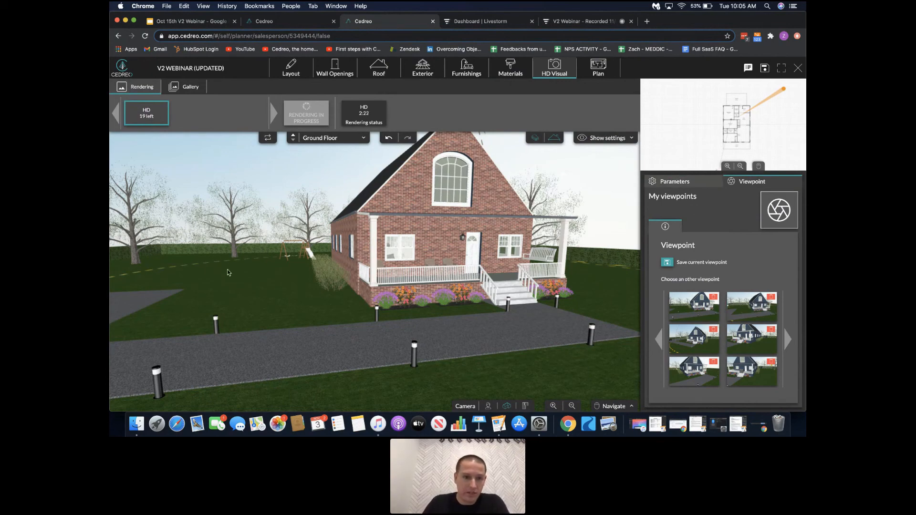
# Step: Look at the brick house from its long side wall, and recall the saved angled front viewpoint
pyautogui.moveTo(313, 306); pyautogui.dragTo(273, 293)
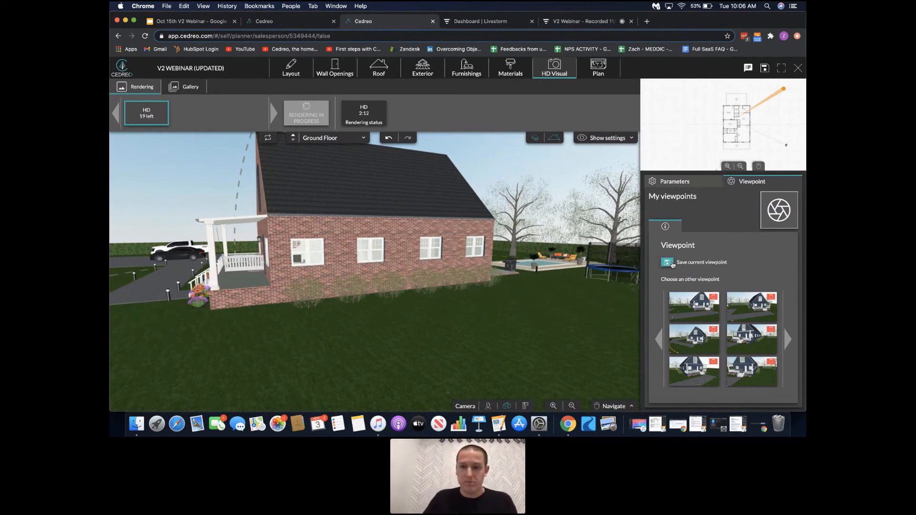
pyautogui.click(694, 305)
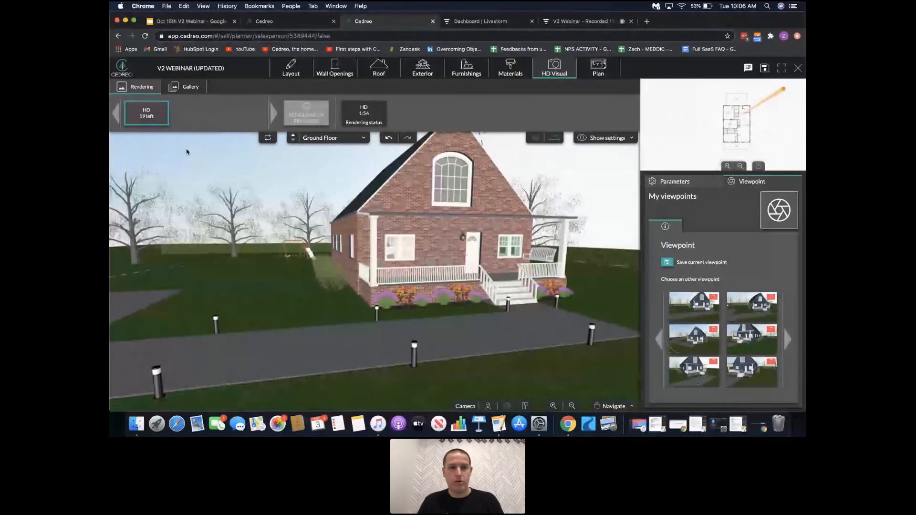
# Step: Compare the finished HD renders in the gallery, including the brick version, the blue versions and the different outdoor backgrounds
pyautogui.click(191, 89)
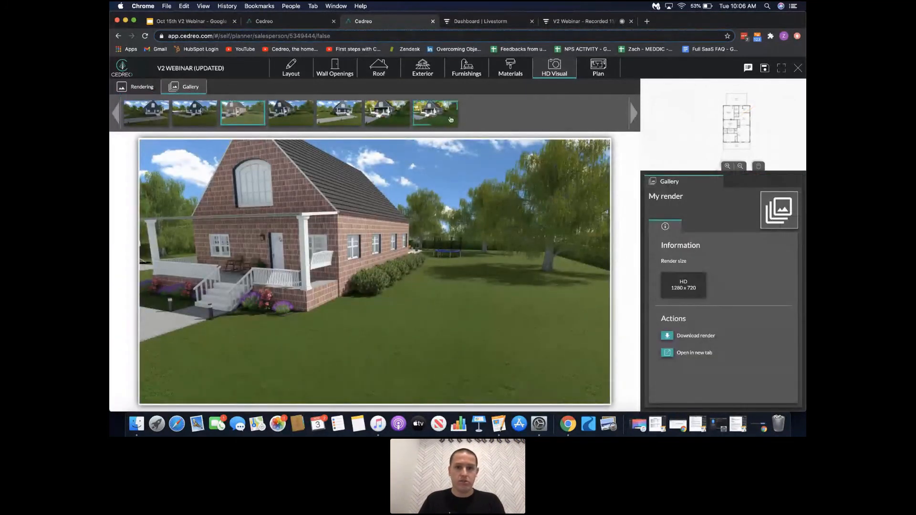
pyautogui.click(387, 112)
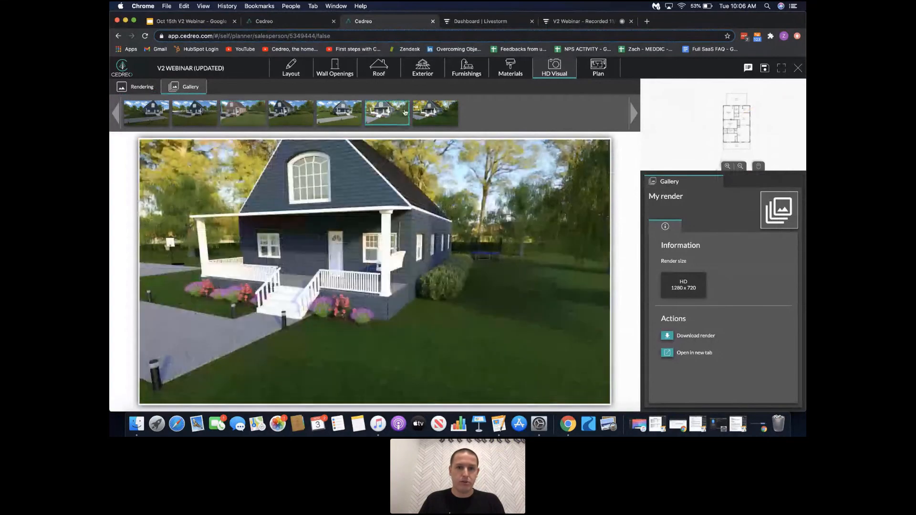
pyautogui.click(422, 112)
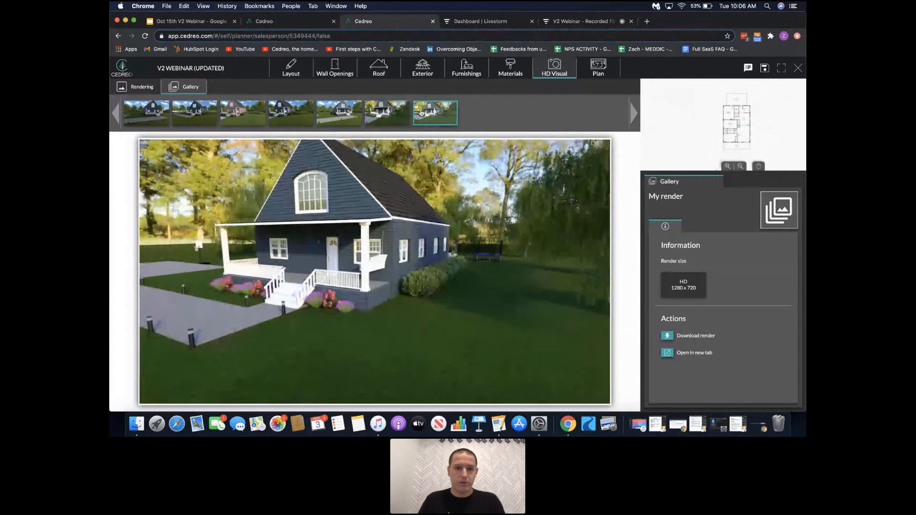
pyautogui.click(384, 112)
pyautogui.click(340, 111)
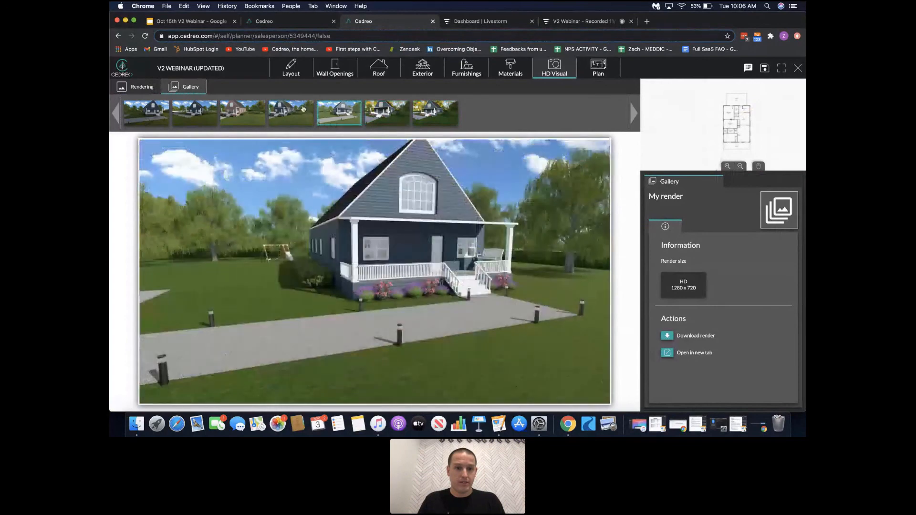
pyautogui.click(288, 116)
pyautogui.click(194, 112)
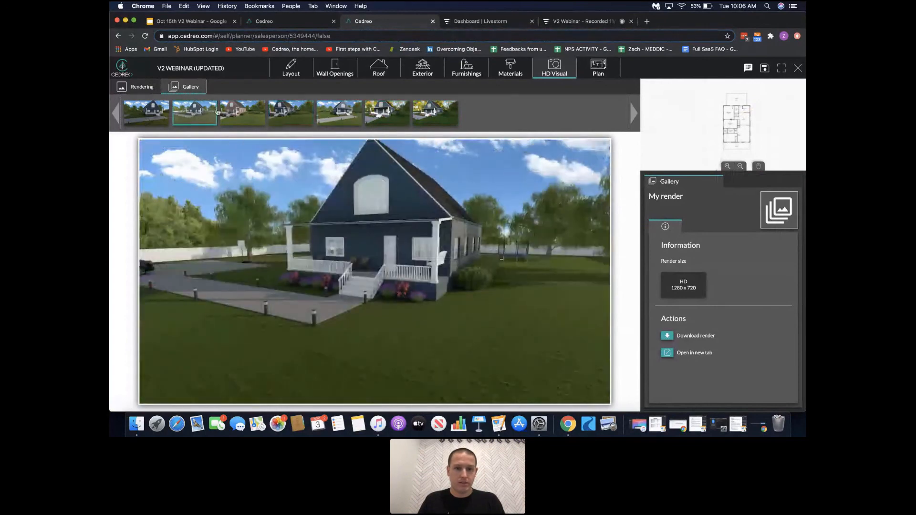
# Step: Display the current completed rendering in the gallery and view the render of the blue house from the angled front
pyautogui.click(138, 86)
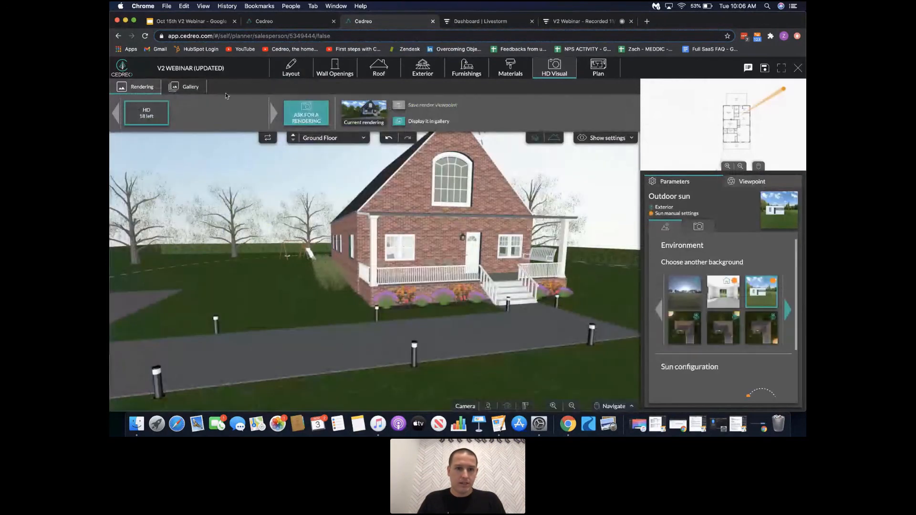
pyautogui.click(399, 121)
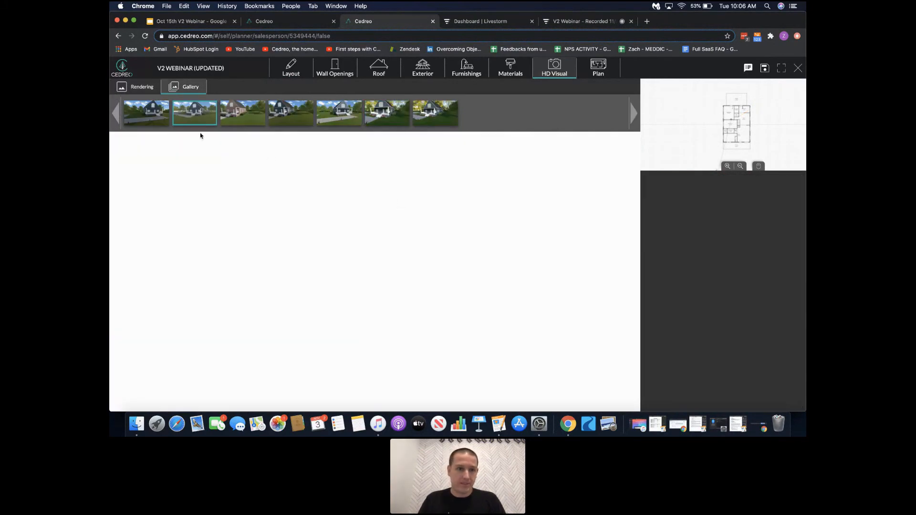
pyautogui.click(153, 113)
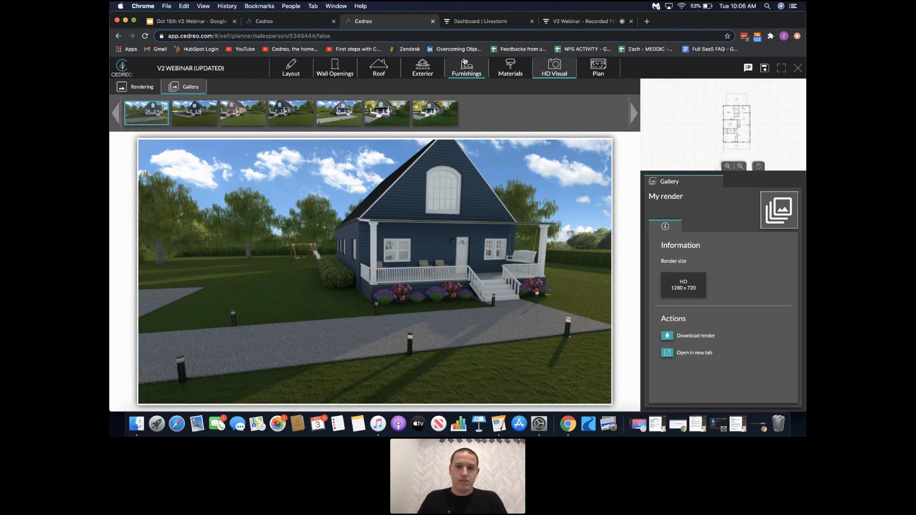
# Step: Recall the saved angled front viewpoint of the brick house and request an HD rendering from it
pyautogui.click(144, 88)
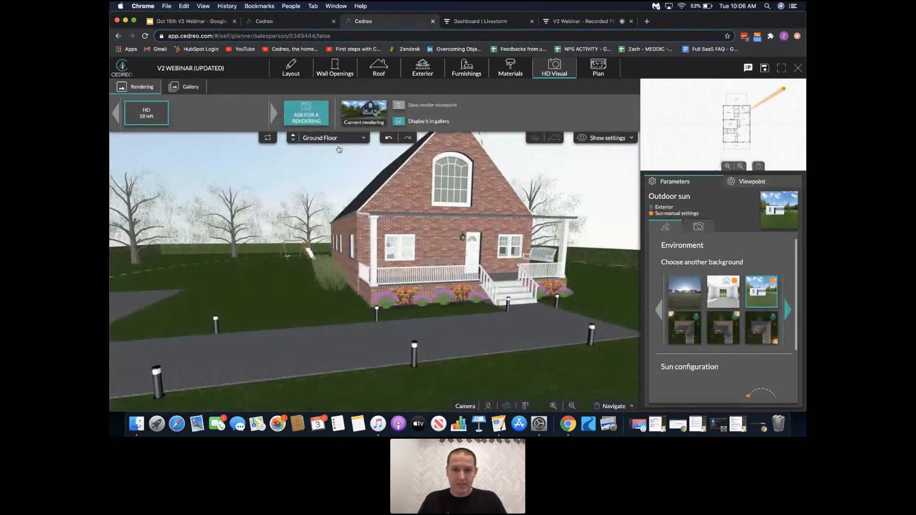
pyautogui.scroll(3, 431, 210)
pyautogui.moveTo(431, 209); pyautogui.dragTo(432, 208)
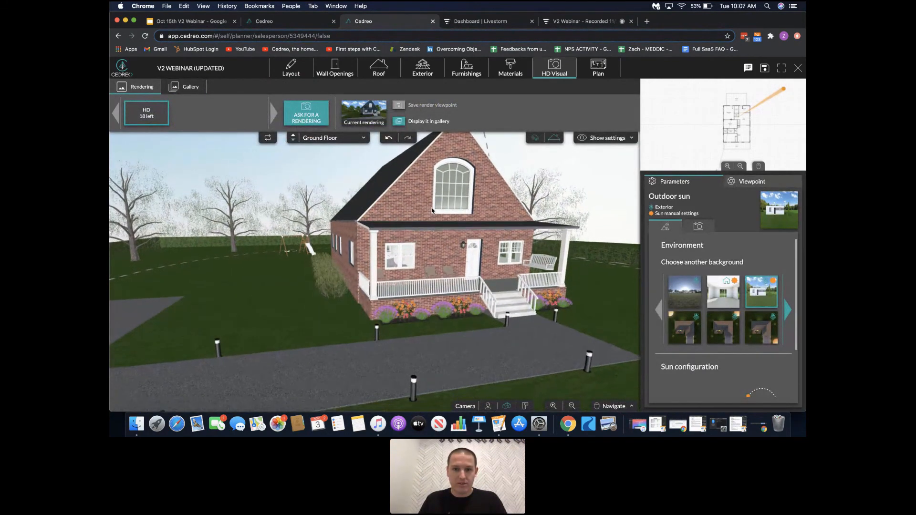
pyautogui.click(750, 181)
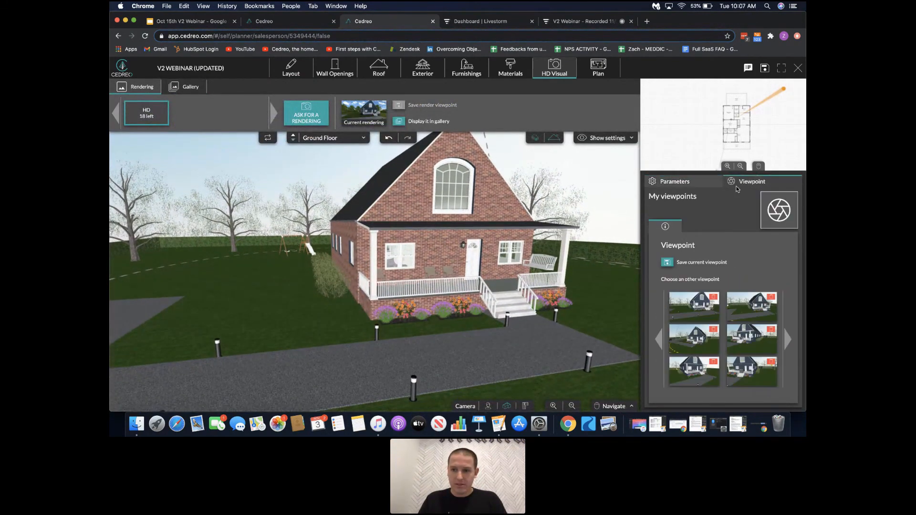
pyautogui.click(692, 302)
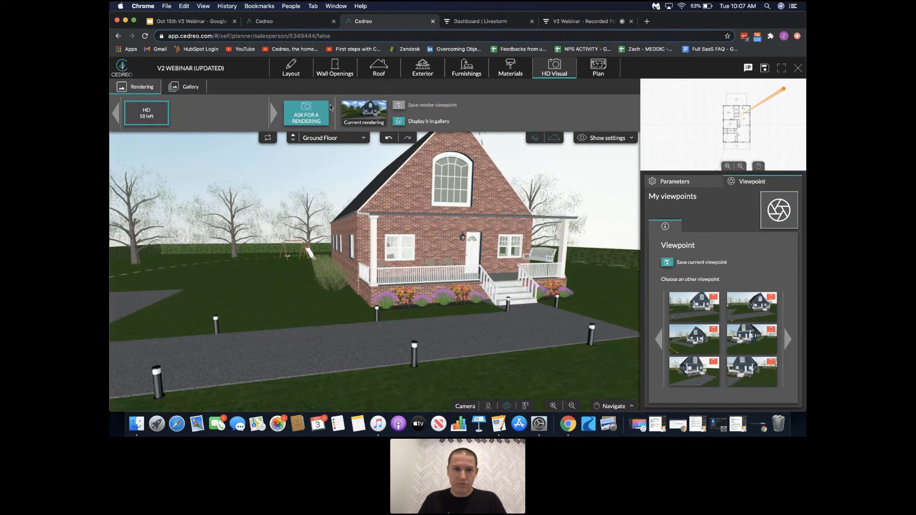
pyautogui.click(307, 118)
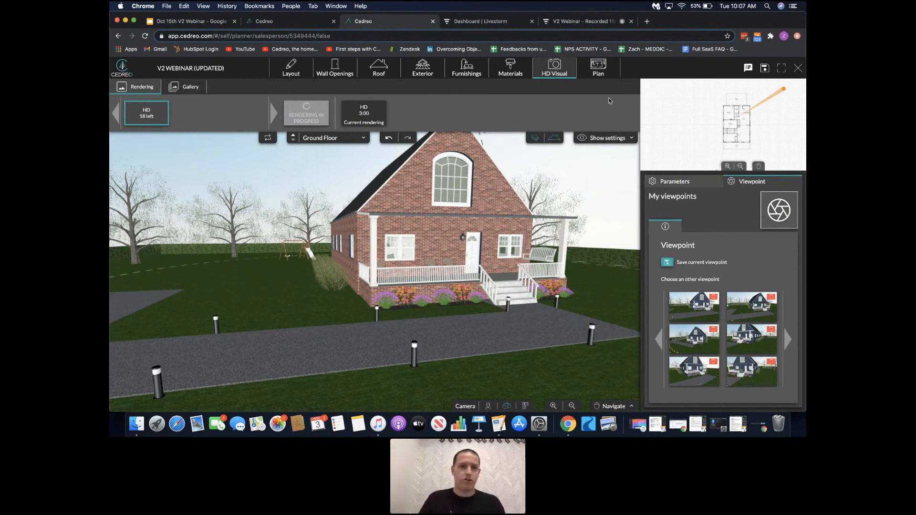
# Step: In the other Cedreo browser tab, open the V2 Webinar (updated) project from the project list and show its Furnishings view
pyautogui.click(296, 22)
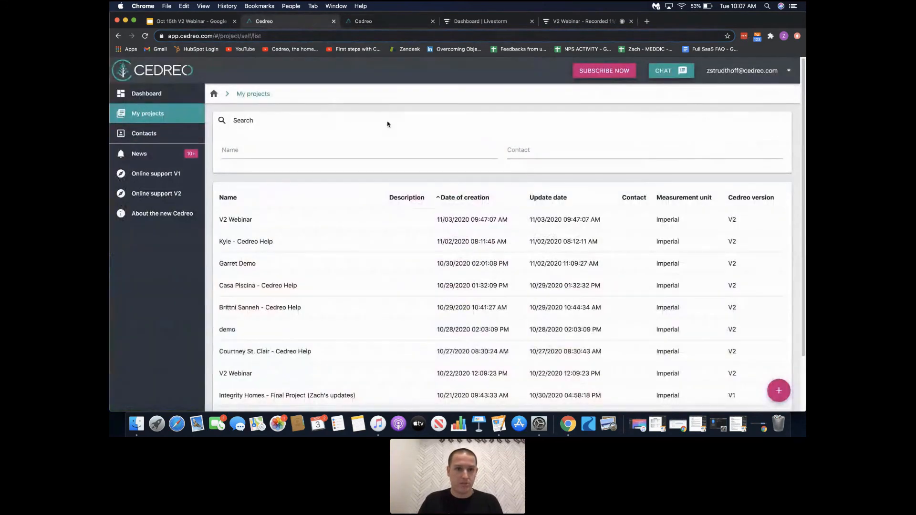
pyautogui.click(160, 94)
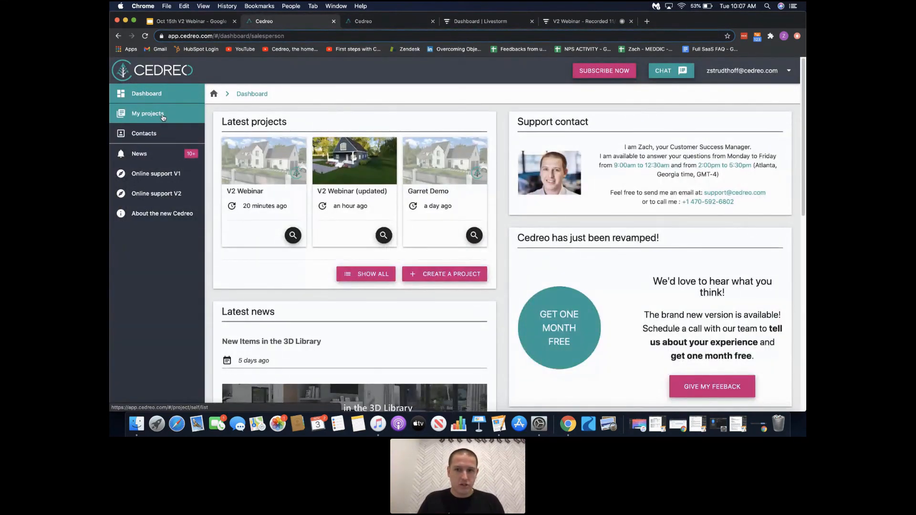
pyautogui.click(162, 116)
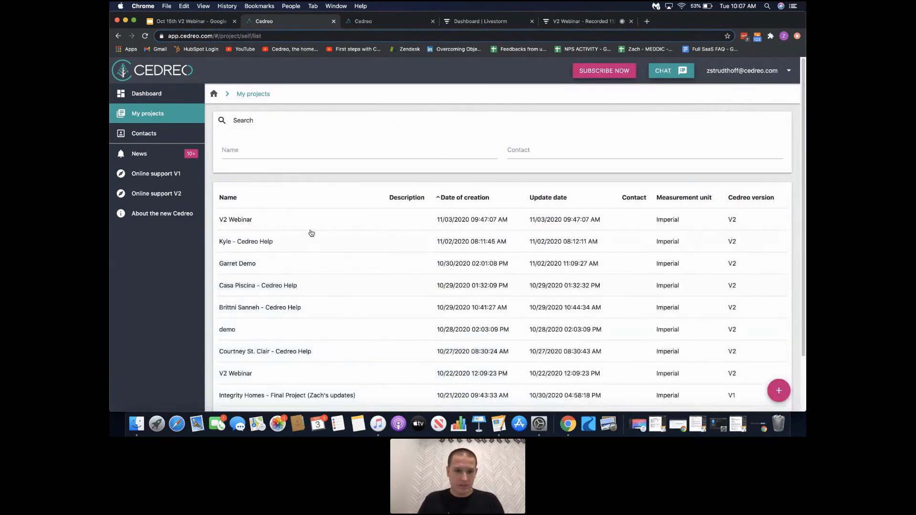
pyautogui.scroll(-1, 310, 233)
pyautogui.scroll(-3, 310, 236)
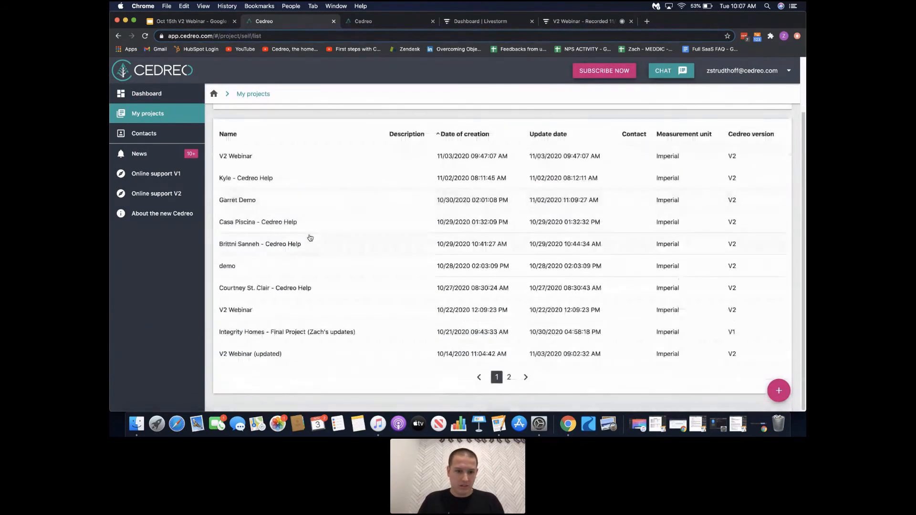
pyautogui.click(281, 357)
pyautogui.click(755, 391)
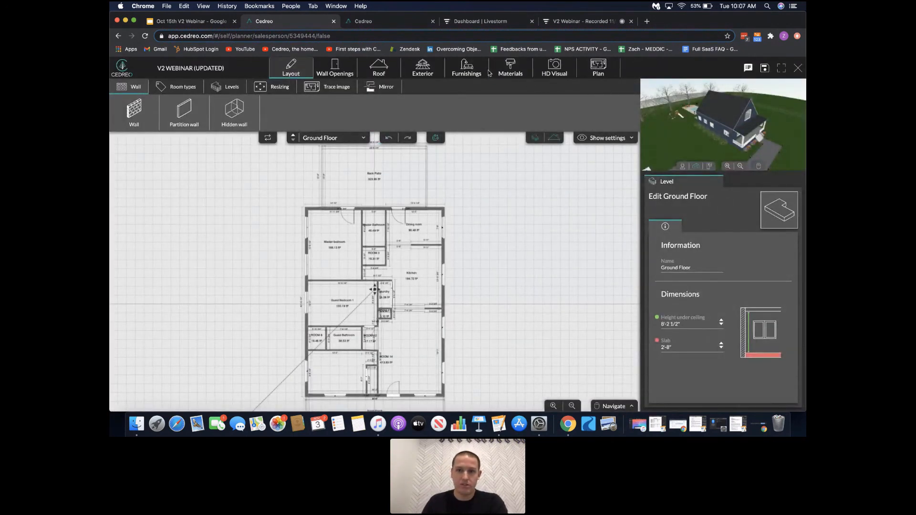
pyautogui.click(467, 67)
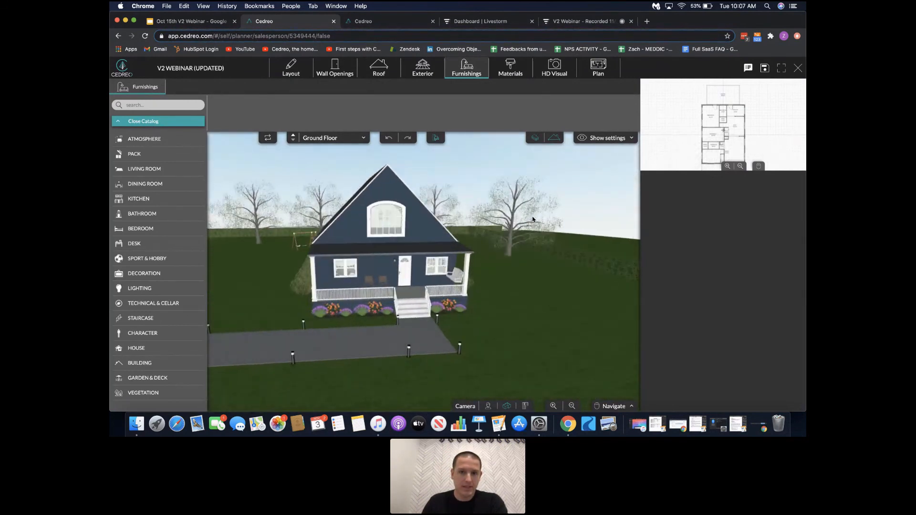
# Step: Return to the browser tab with the brick house and open the Plan view of the ground floor
pyautogui.click(384, 21)
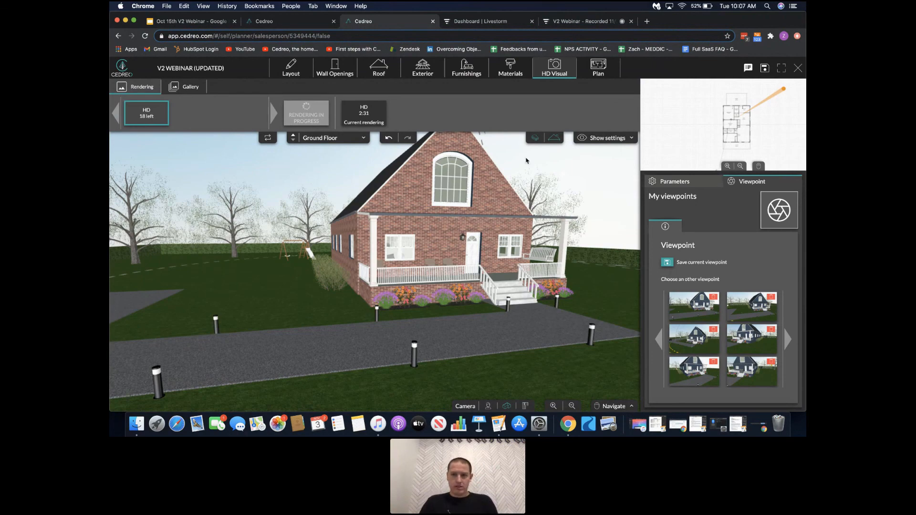
pyautogui.moveTo(558, 182)
pyautogui.mouseDown()
pyautogui.moveTo(550, 183)
pyautogui.moveTo(571, 183)
pyautogui.mouseUp()
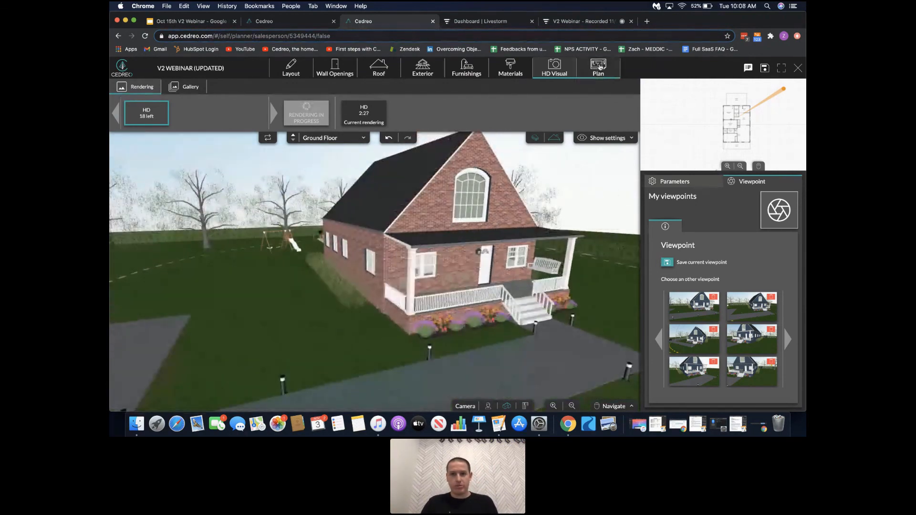
pyautogui.click(597, 71)
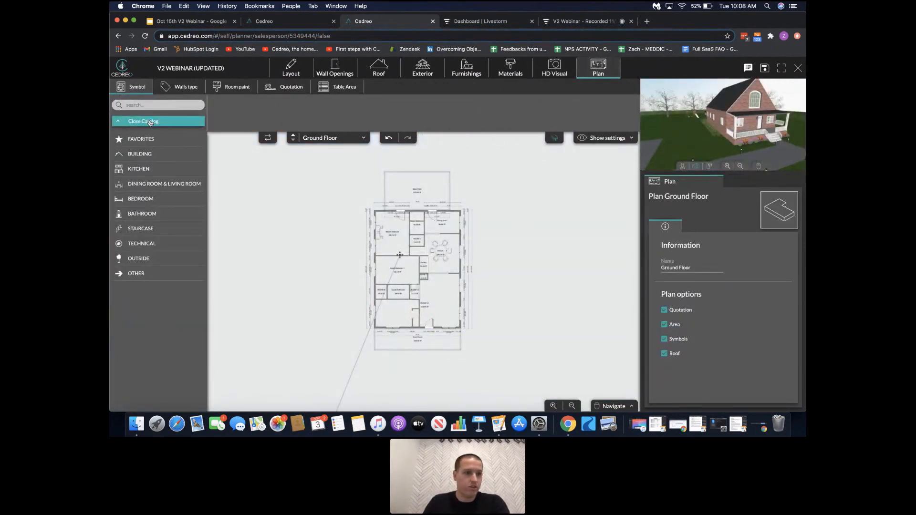
# Step: Search the plan symbols for "chair", place a Chair in the upper-right corner of Room 14 and rotate it to 125°
pyautogui.click(150, 123)
pyautogui.click(150, 123)
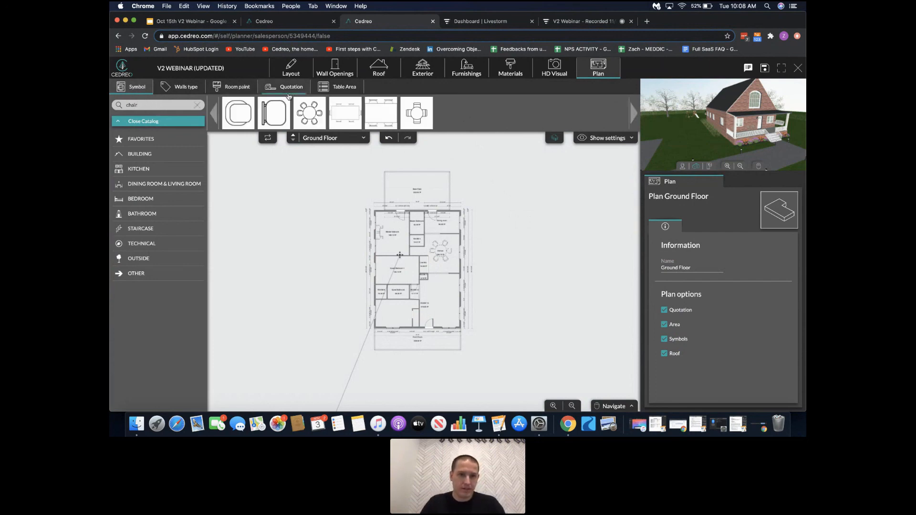
pyautogui.click(234, 120)
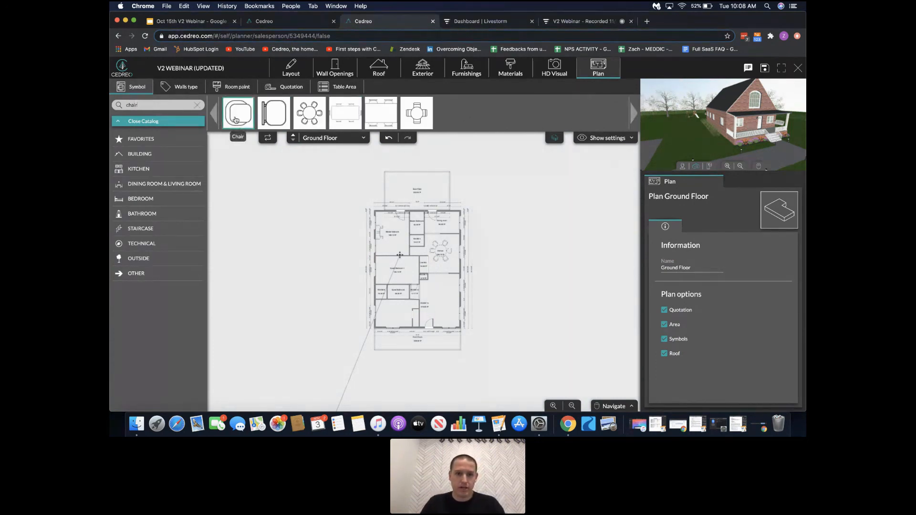
pyautogui.scroll(5, 543, 309)
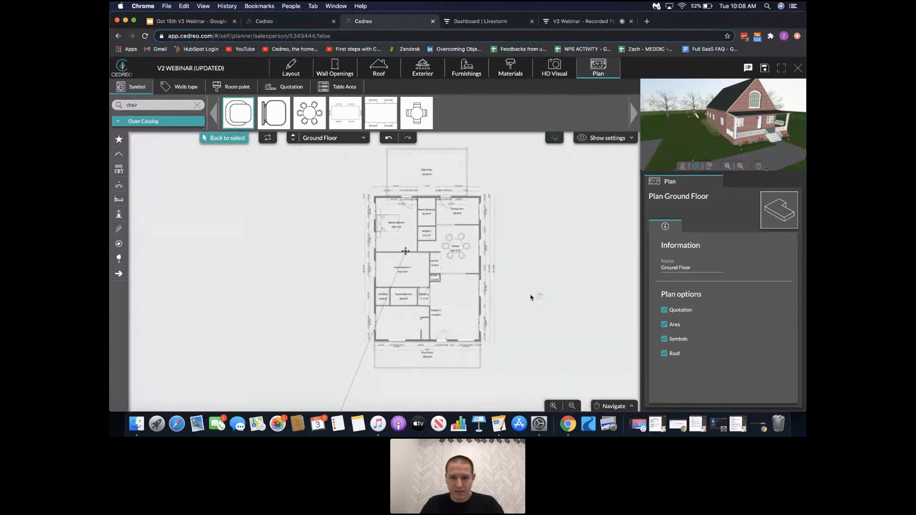
pyautogui.scroll(2, 529, 297)
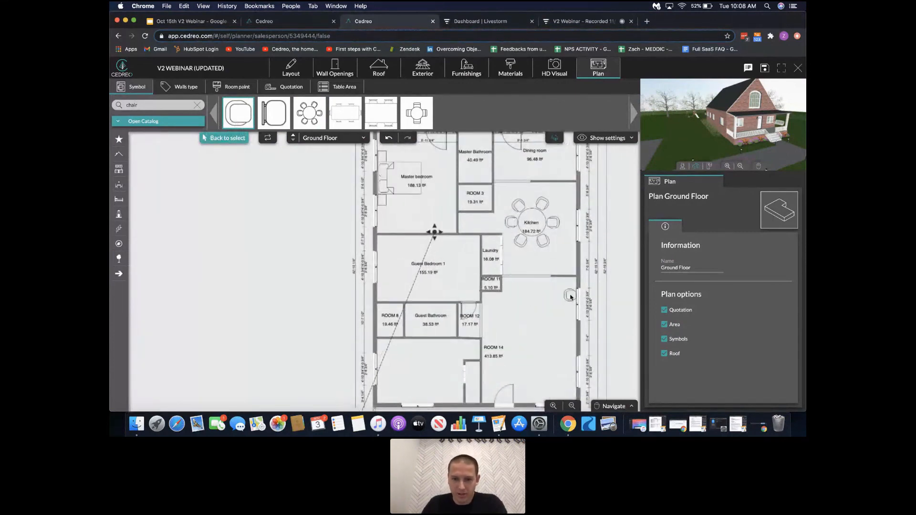
pyautogui.click(566, 290)
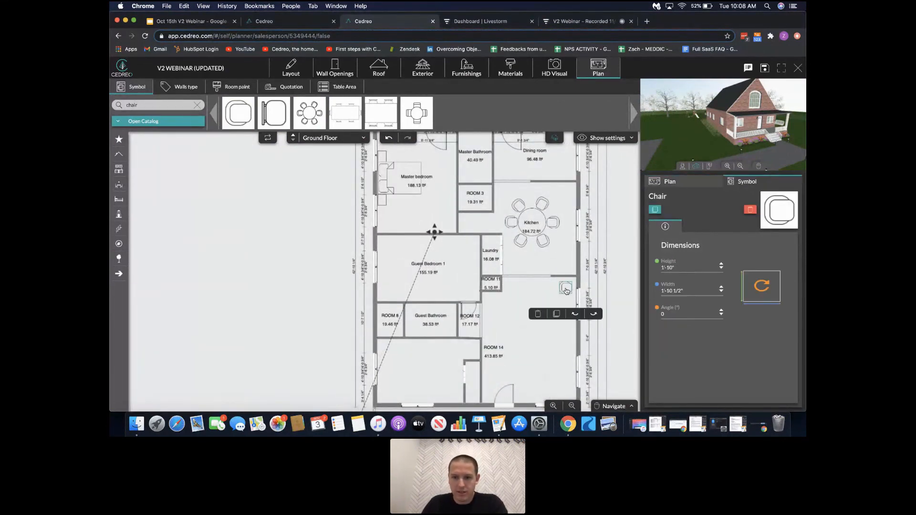
pyautogui.click(576, 315)
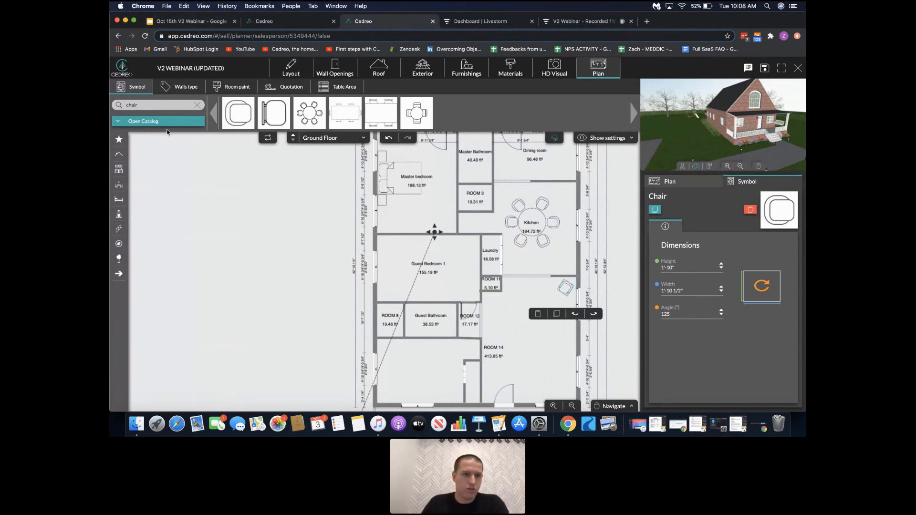
# Step: Place a 3-seater sofa from the straight sofa symbols in Room 14, rotate it to 90° and set it against the right-hand wall
pyautogui.click(140, 123)
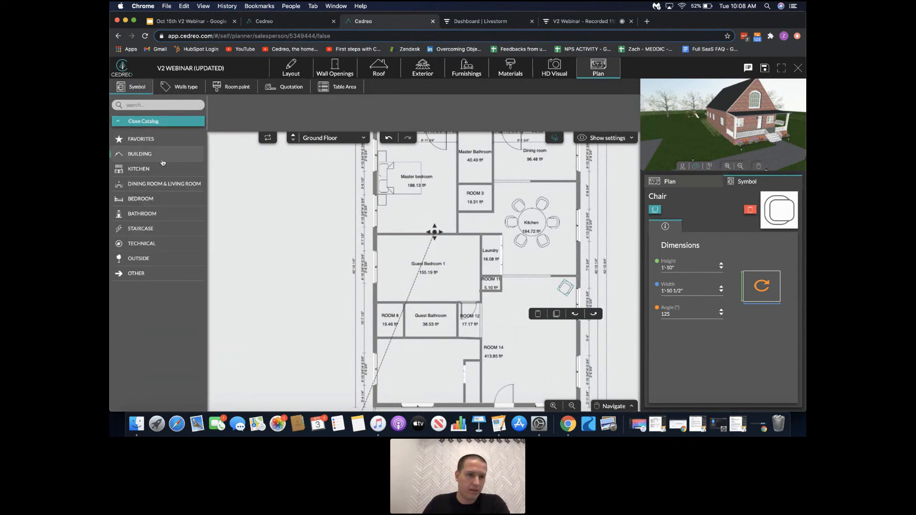
pyautogui.click(172, 184)
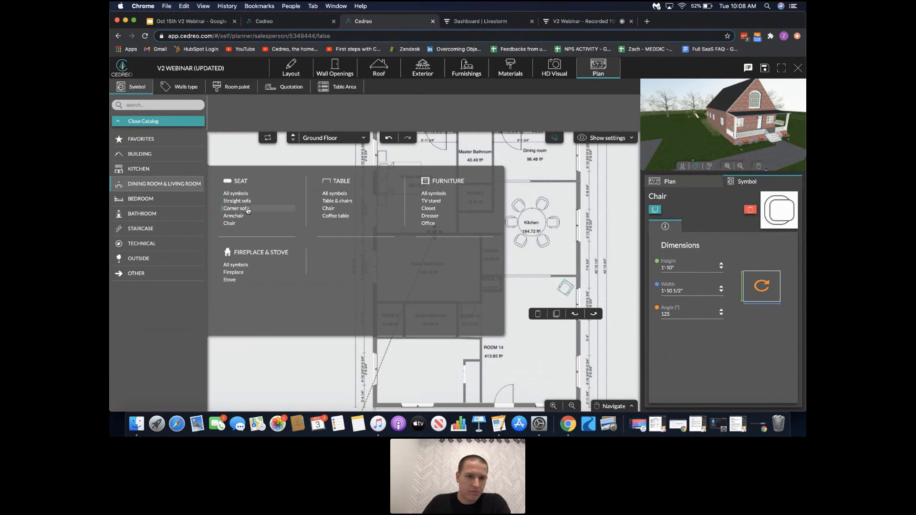
pyautogui.click(248, 202)
pyautogui.click(274, 113)
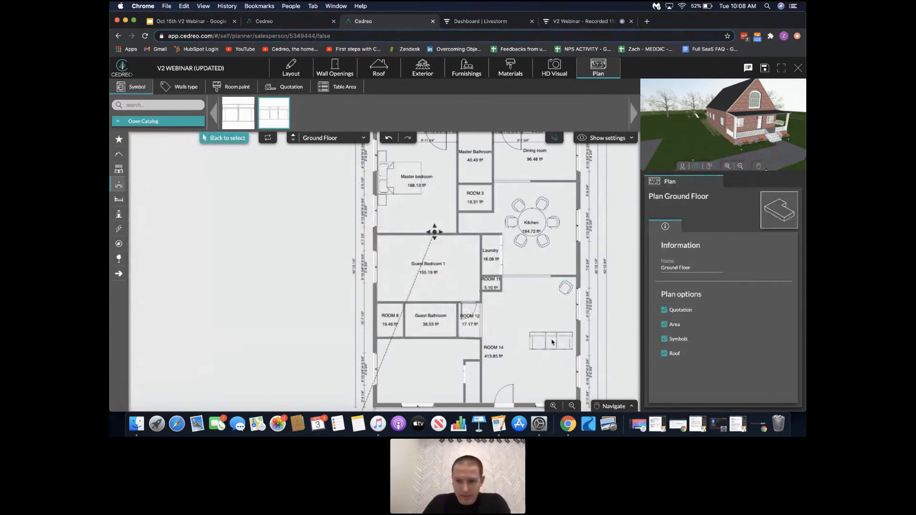
pyautogui.click(568, 345)
pyautogui.click(566, 363)
pyautogui.click(567, 363)
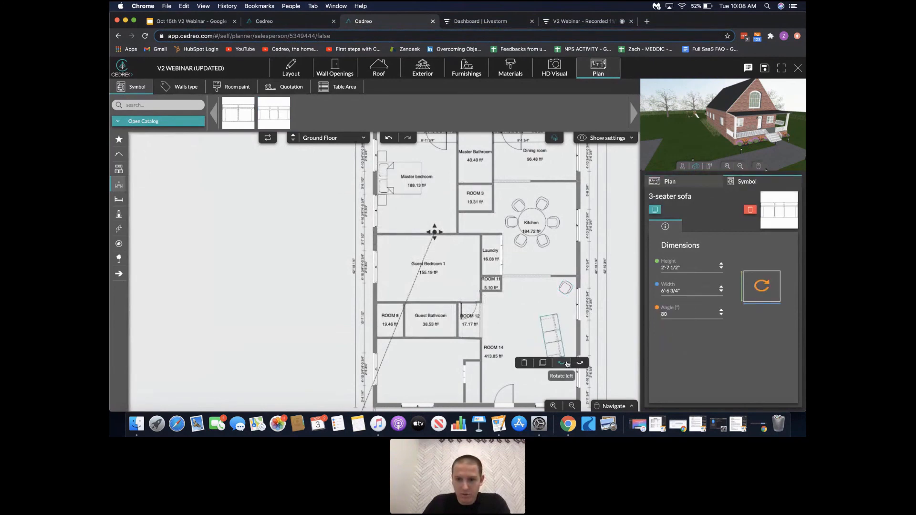
pyautogui.moveTo(551, 343); pyautogui.dragTo(565, 346)
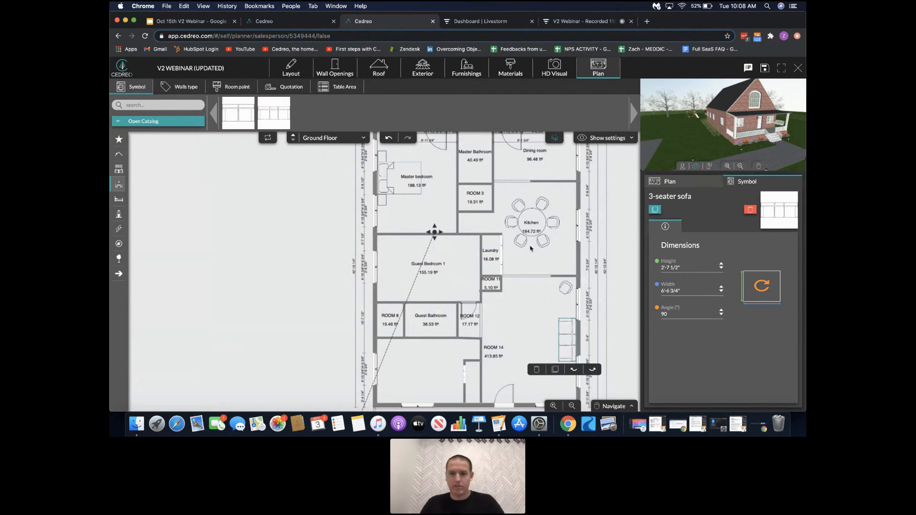
# Step: Open the HD Visual rendering gallery and compare the brick house rendering with the blue siding rendering, ending on the blue one
pyautogui.click(562, 72)
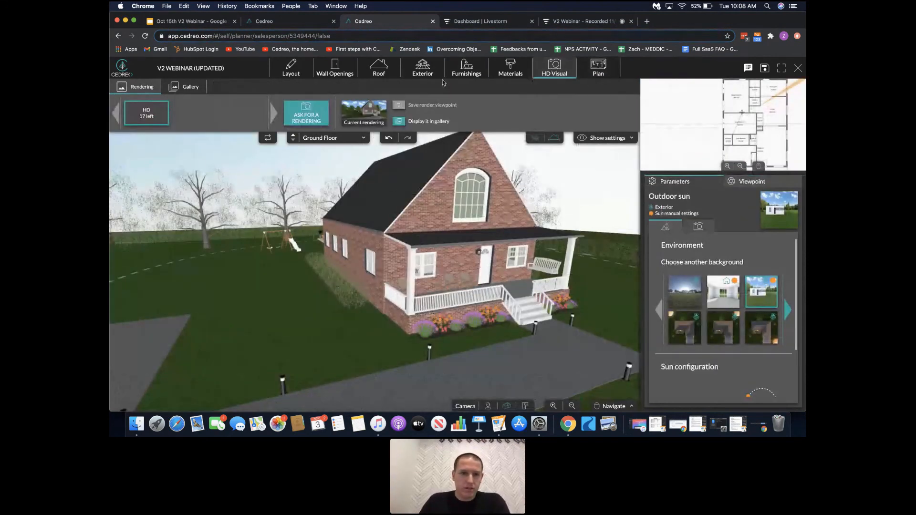
pyautogui.click(397, 122)
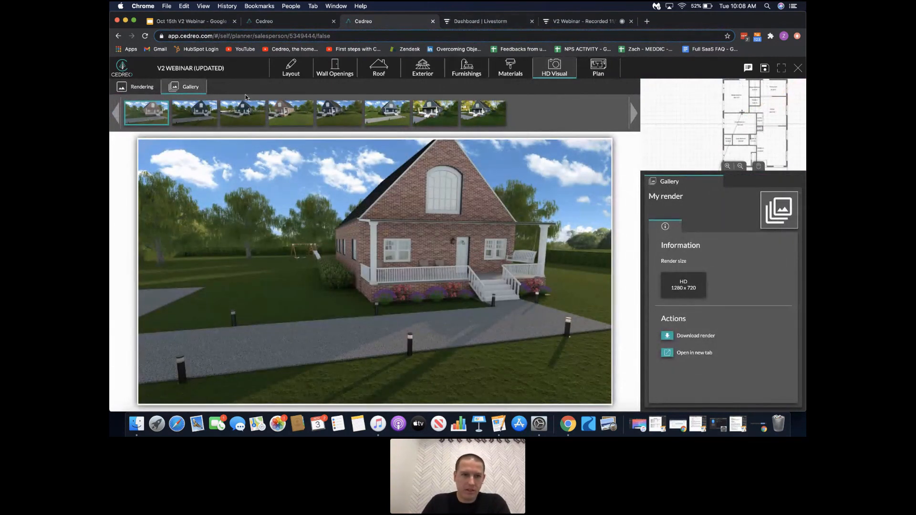
pyautogui.click(205, 115)
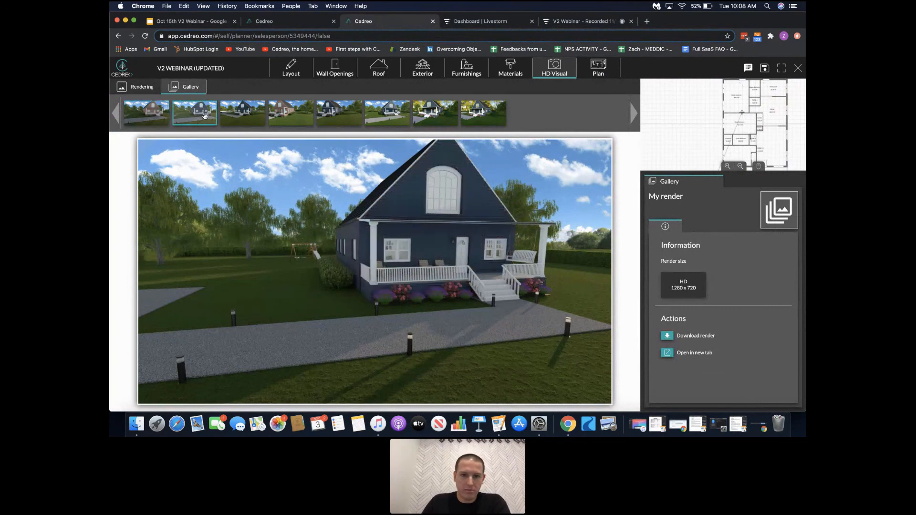
pyautogui.click(143, 113)
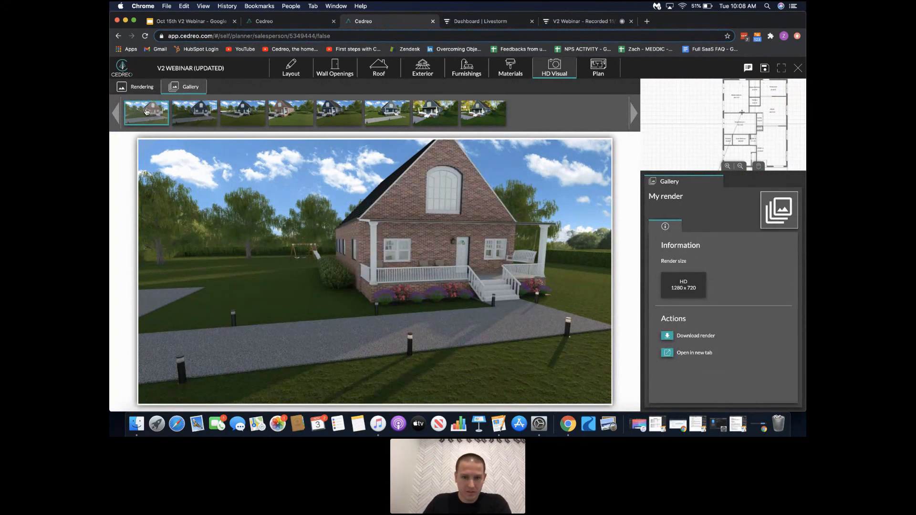
pyautogui.click(193, 113)
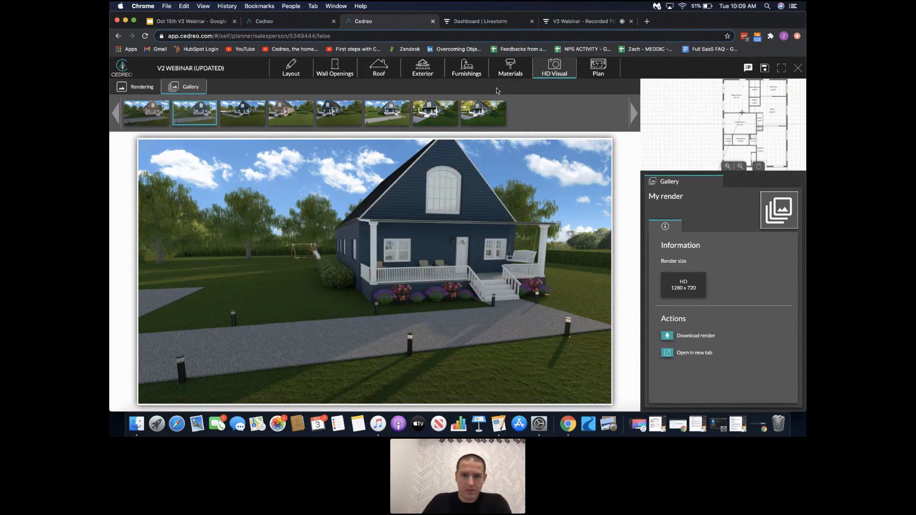
# Step: Return to the Materials view and show the brick house from its front porch side
pyautogui.click(519, 72)
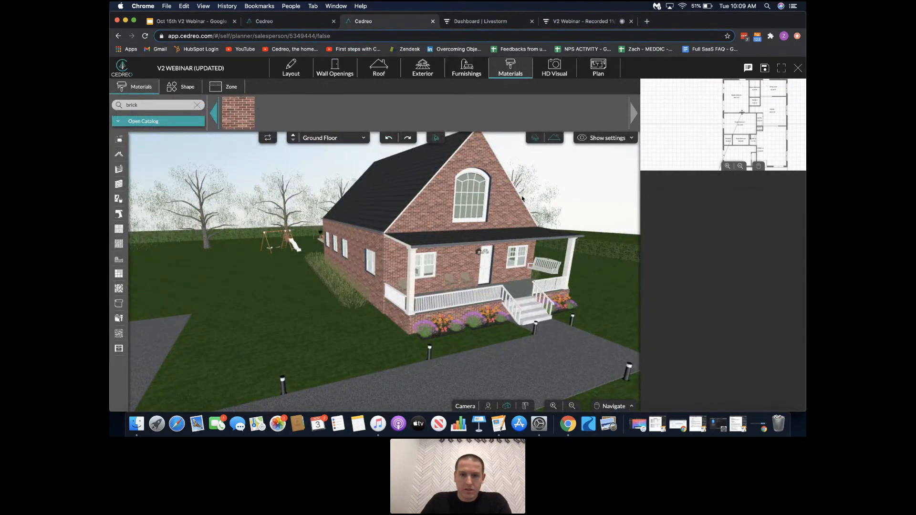
pyautogui.moveTo(557, 208); pyautogui.dragTo(507, 193)
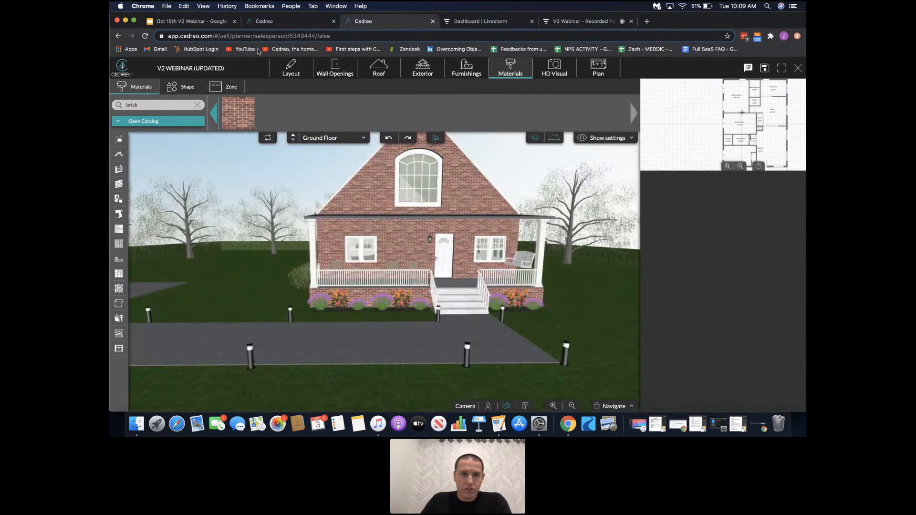
# Step: Switch to the Oct 15th V2 Webinar presentation in Google Slides and present its closing contact slide full screen
pyautogui.click(191, 21)
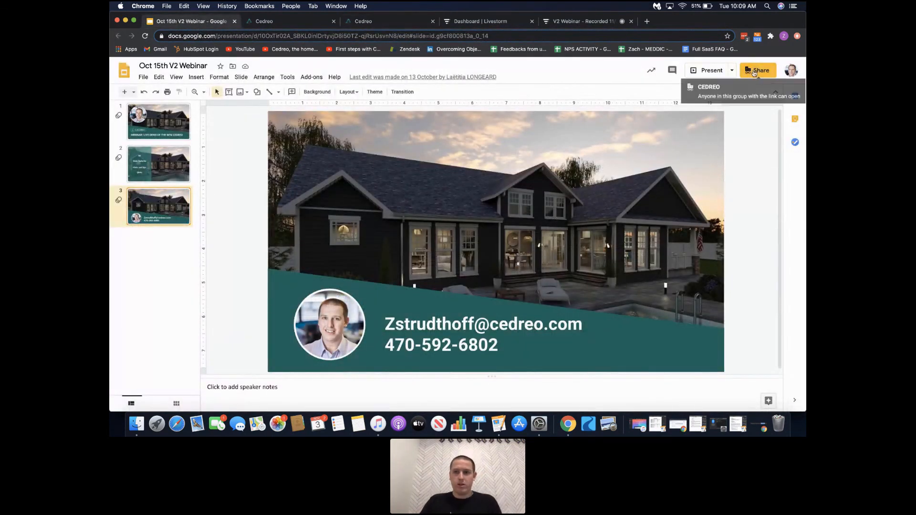
pyautogui.click(709, 70)
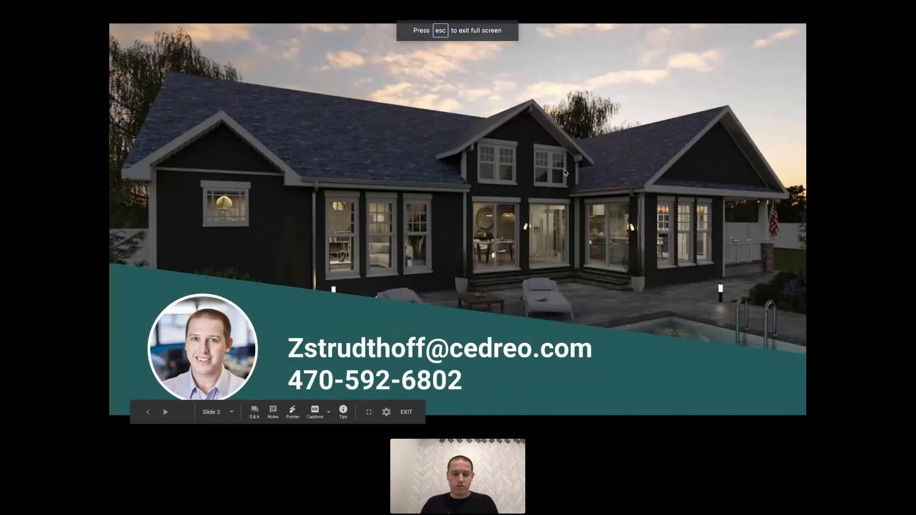